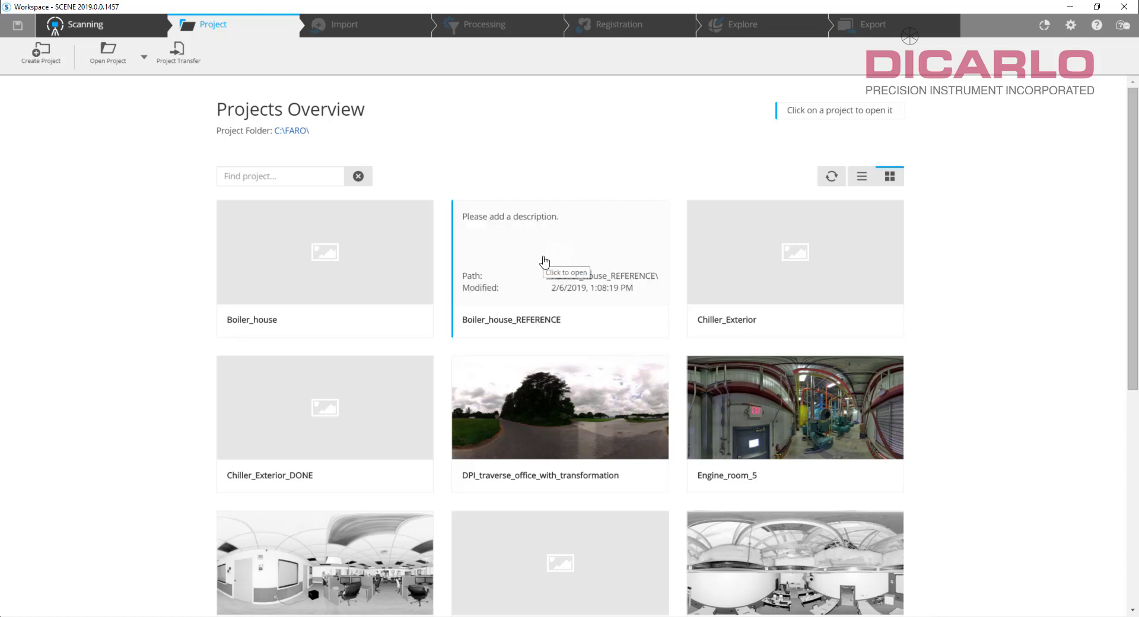
# Open Boiler_house_REFERENCE and load its whole point cloud in Explore, viewed from Top
pyautogui.click(544, 262)
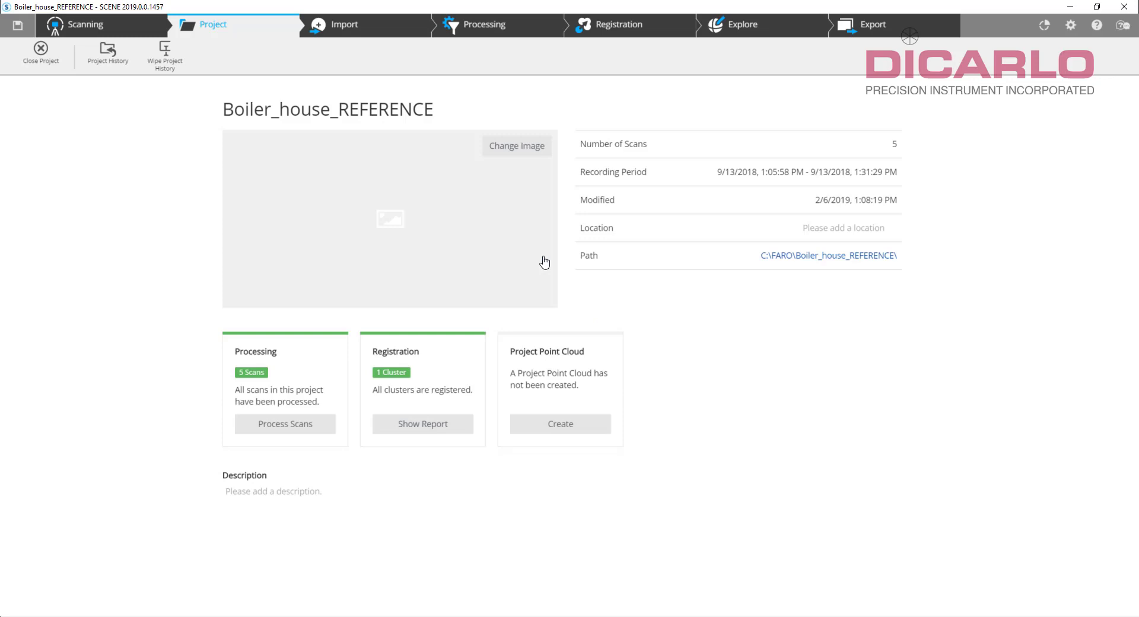
pyautogui.click(744, 26)
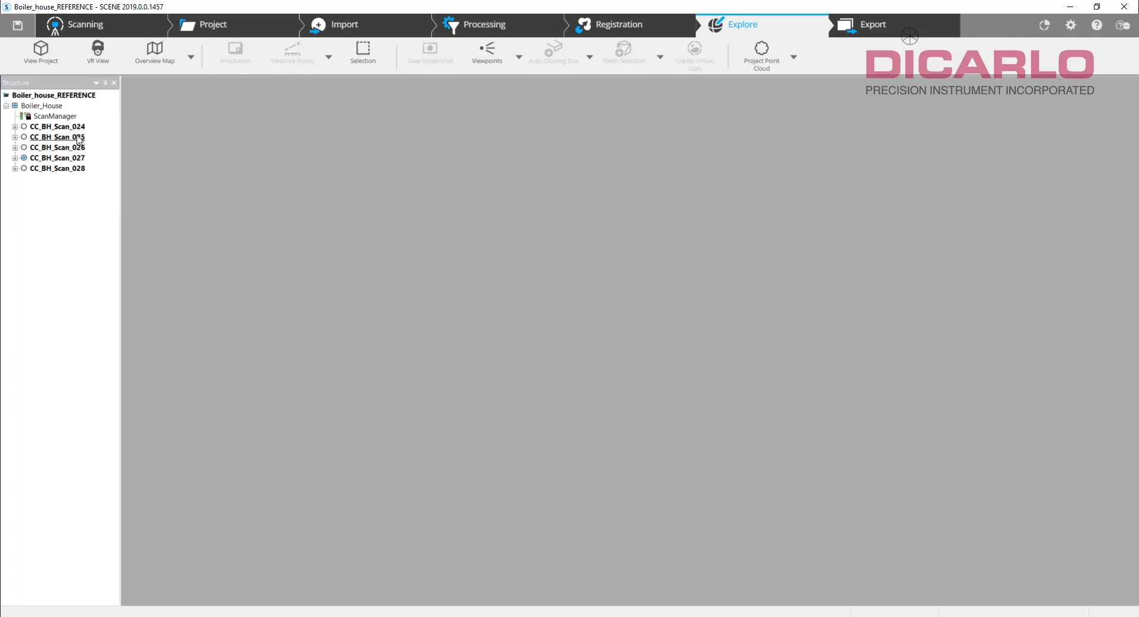
pyautogui.click(41, 51)
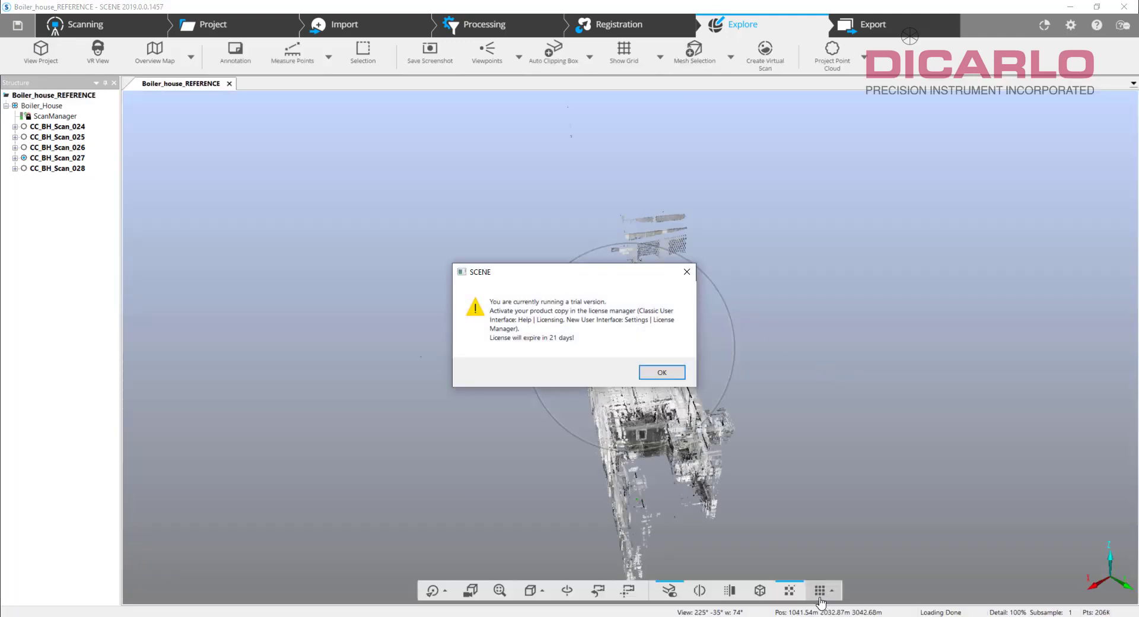
pyautogui.click(670, 372)
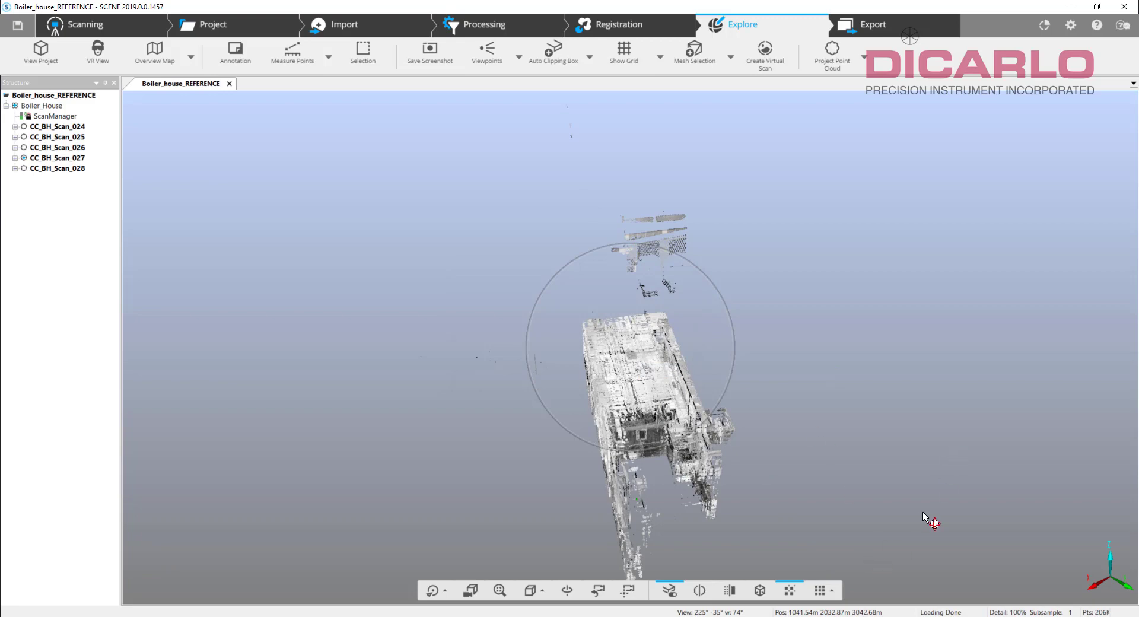
pyautogui.click(534, 590)
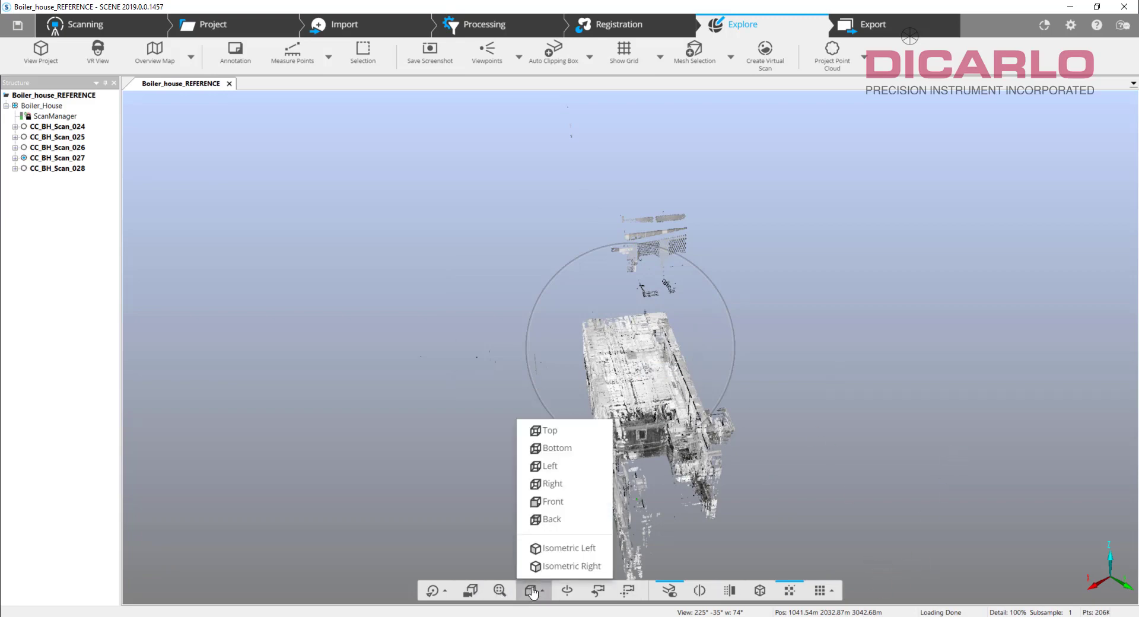
pyautogui.click(556, 431)
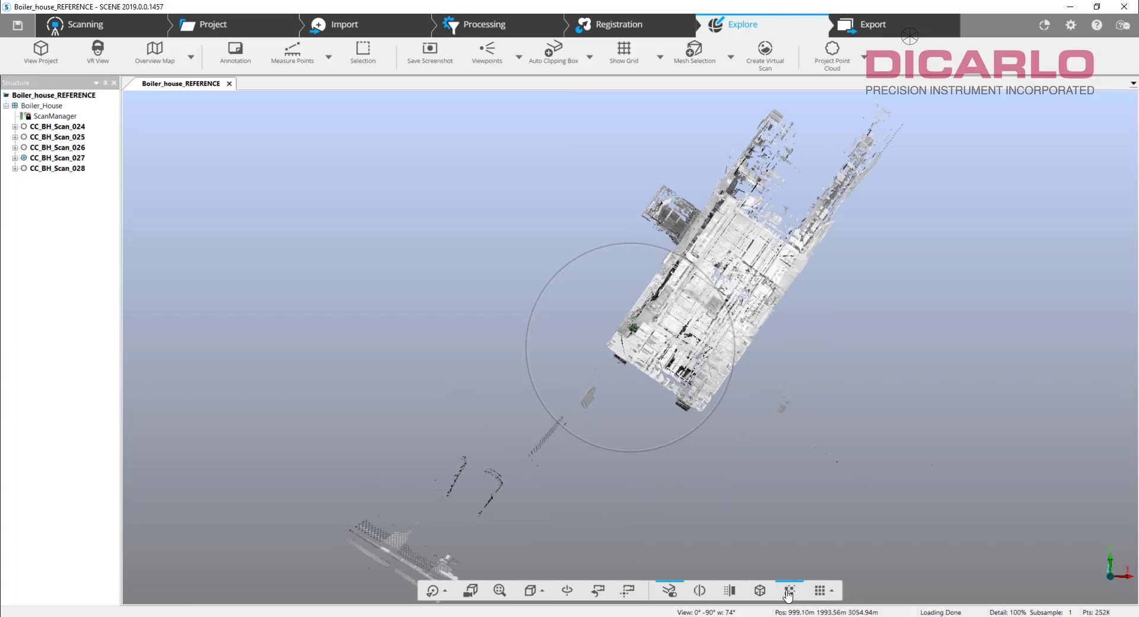
# Verify the workspace Transformation position reads 1000, 2000, 3000, then close Properties unchanged
pyautogui.rightClick(69, 100)
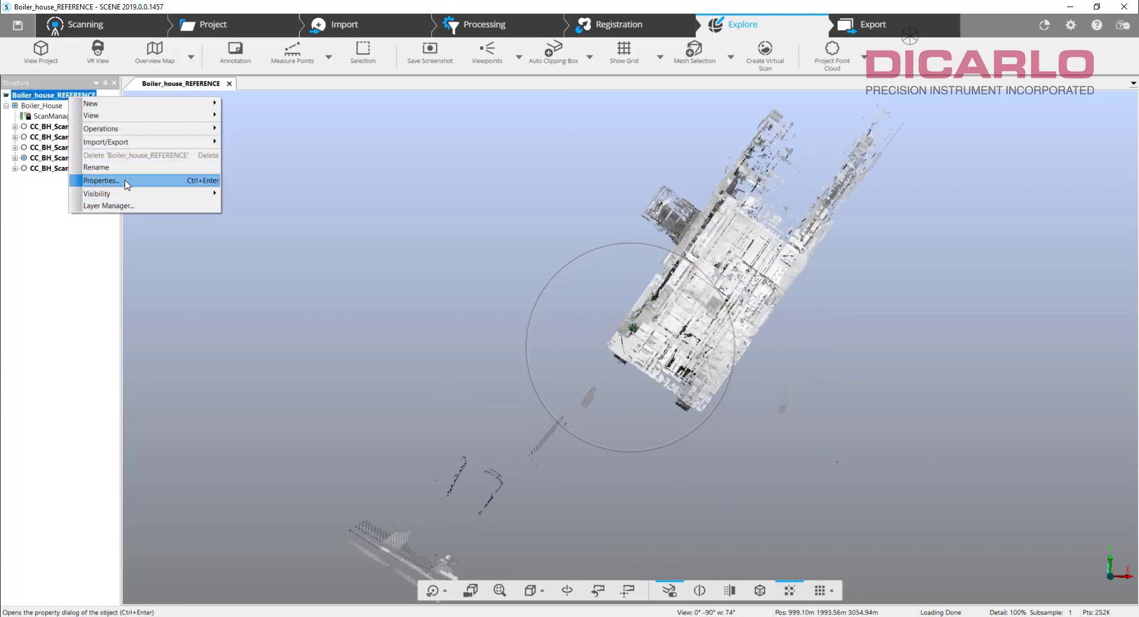
pyautogui.click(148, 180)
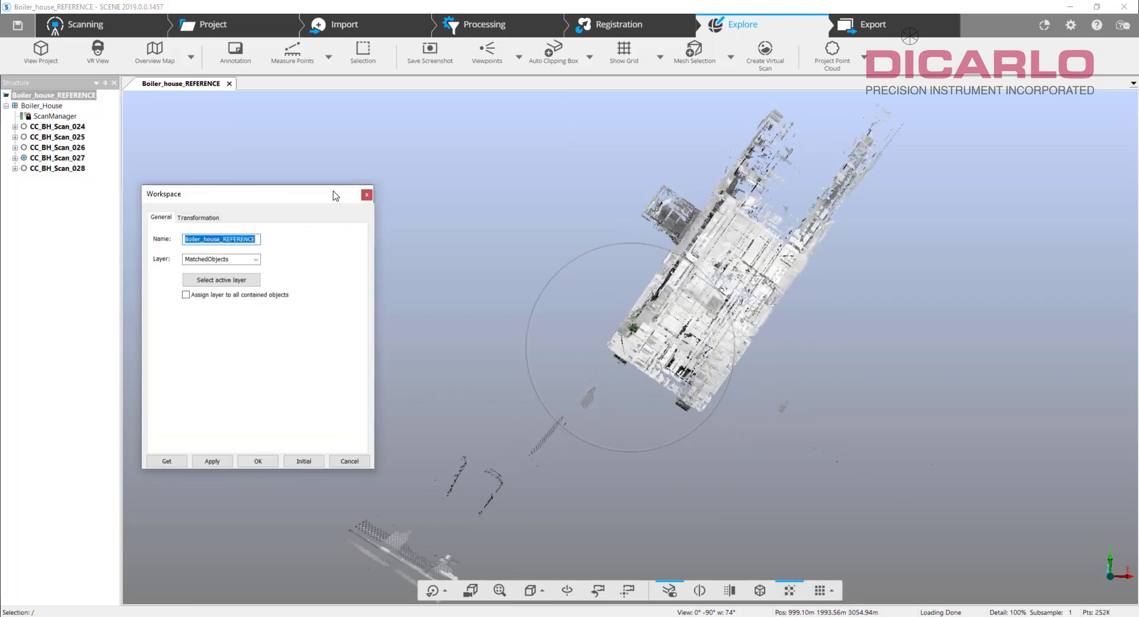
pyautogui.click(195, 217)
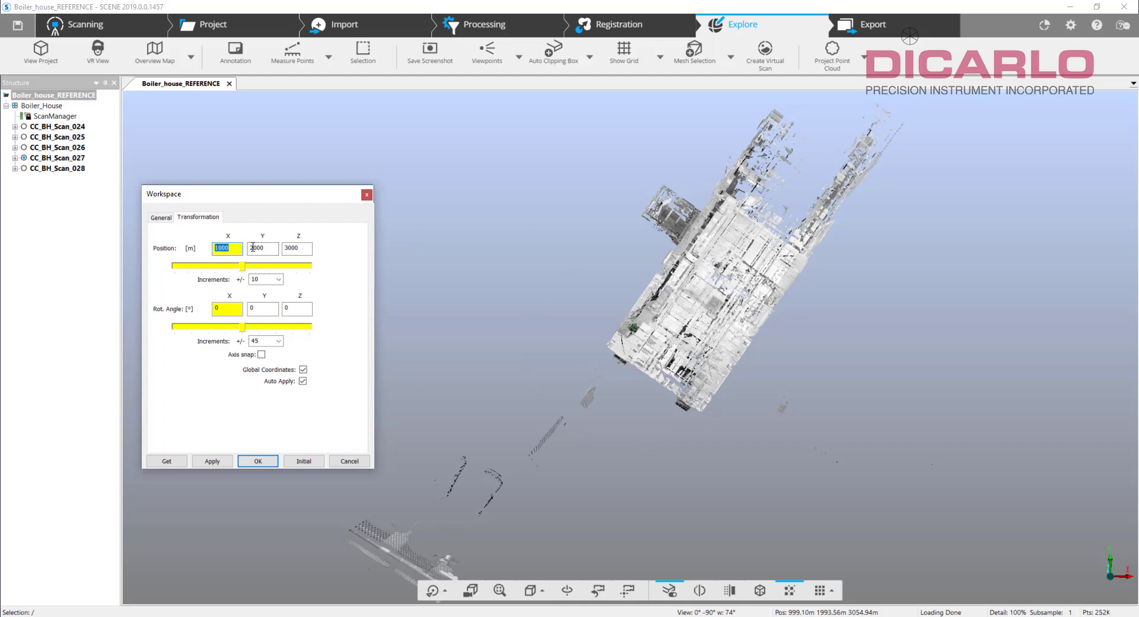
pyautogui.press('Tab')
pyautogui.press('Tab')
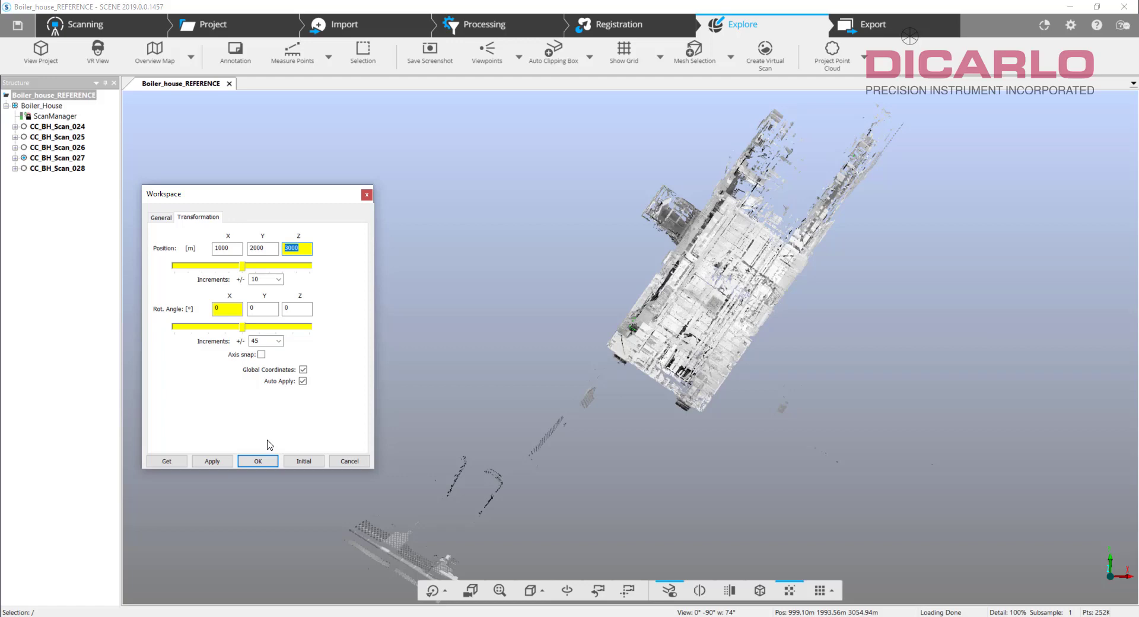
pyautogui.click(367, 195)
pyautogui.moveTo(773, 307); pyautogui.dragTo(872, 308)
# Close Boiler_house_REFERENCE and open the Chiller_Exterior_DONE project
pyautogui.click(227, 33)
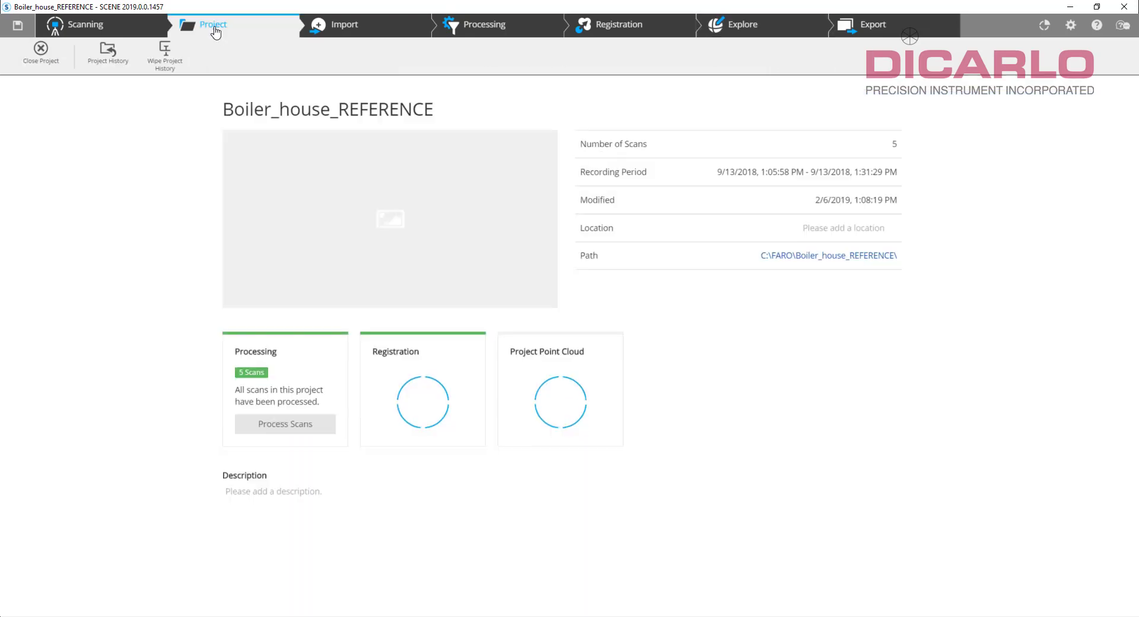
pyautogui.click(40, 53)
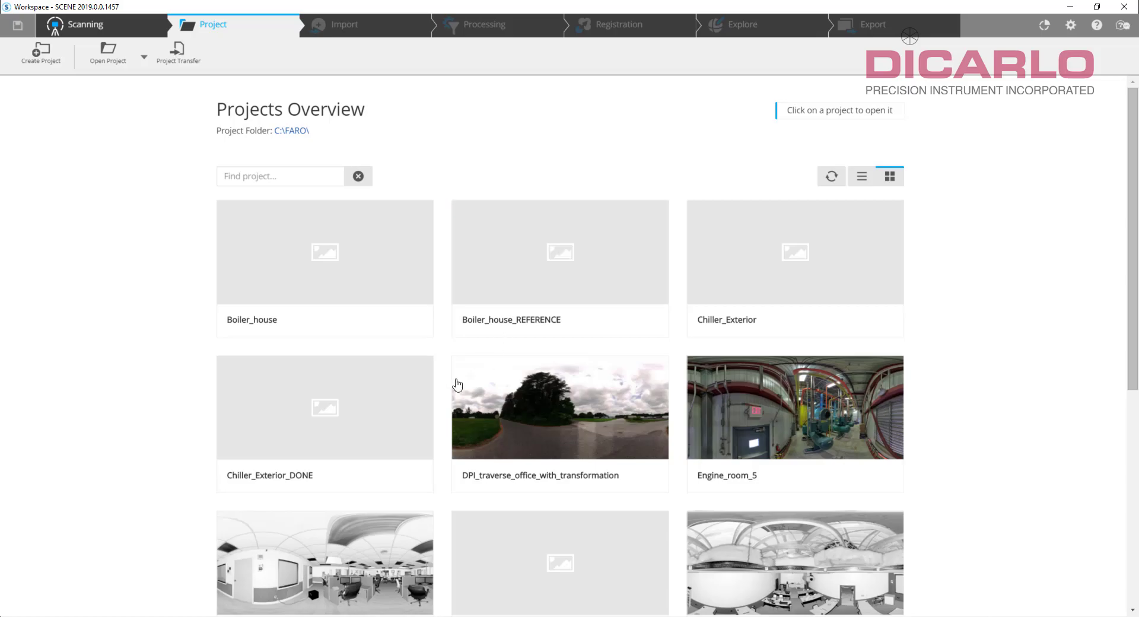
pyautogui.click(296, 418)
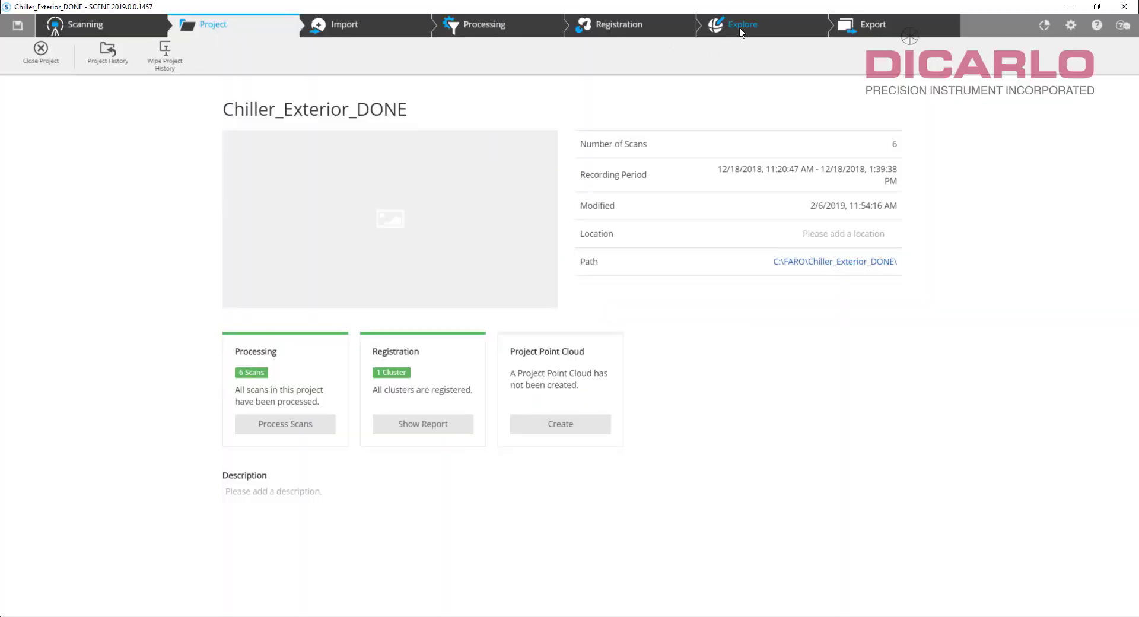
# Load the Chiller_Exterior_DONE point cloud in Explore 3D and view it from Top
pyautogui.click(741, 29)
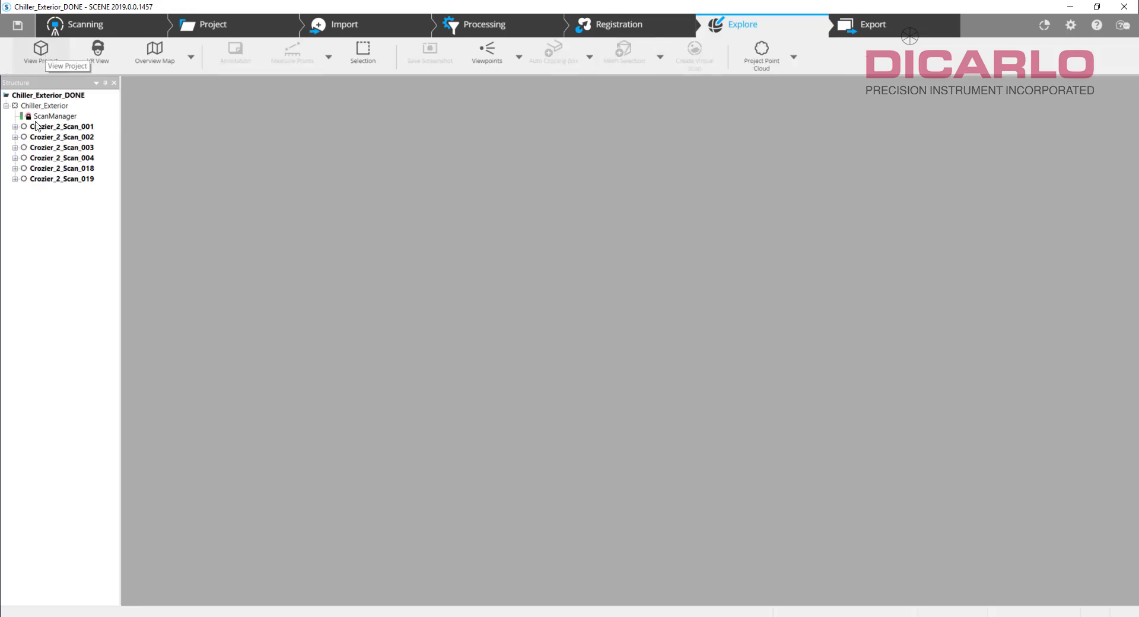
pyautogui.click(45, 106)
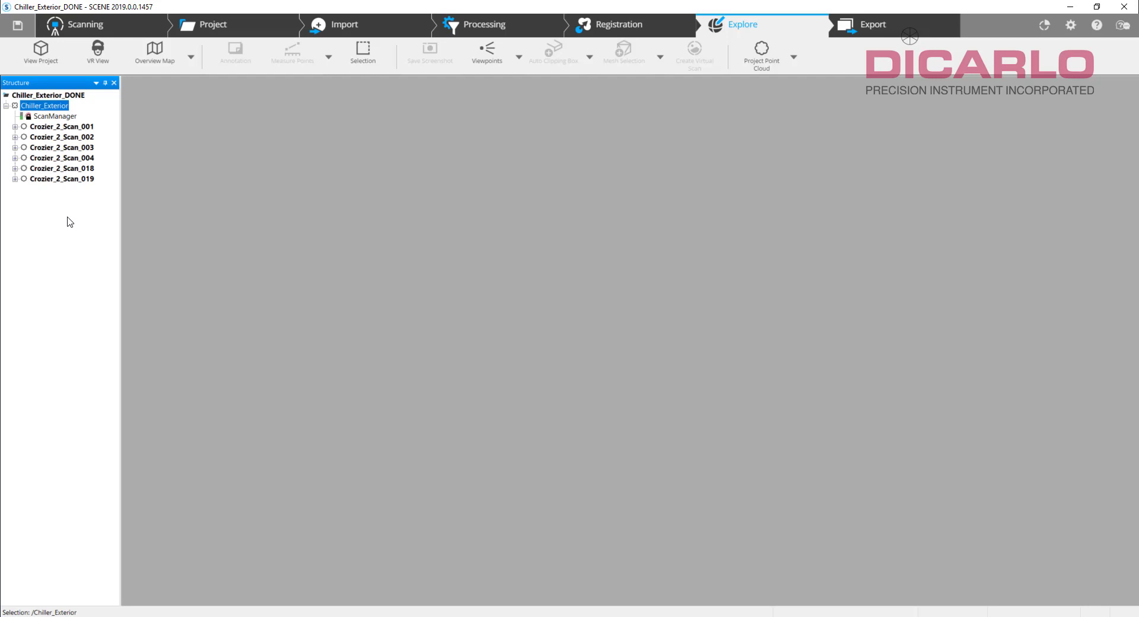
pyautogui.click(41, 50)
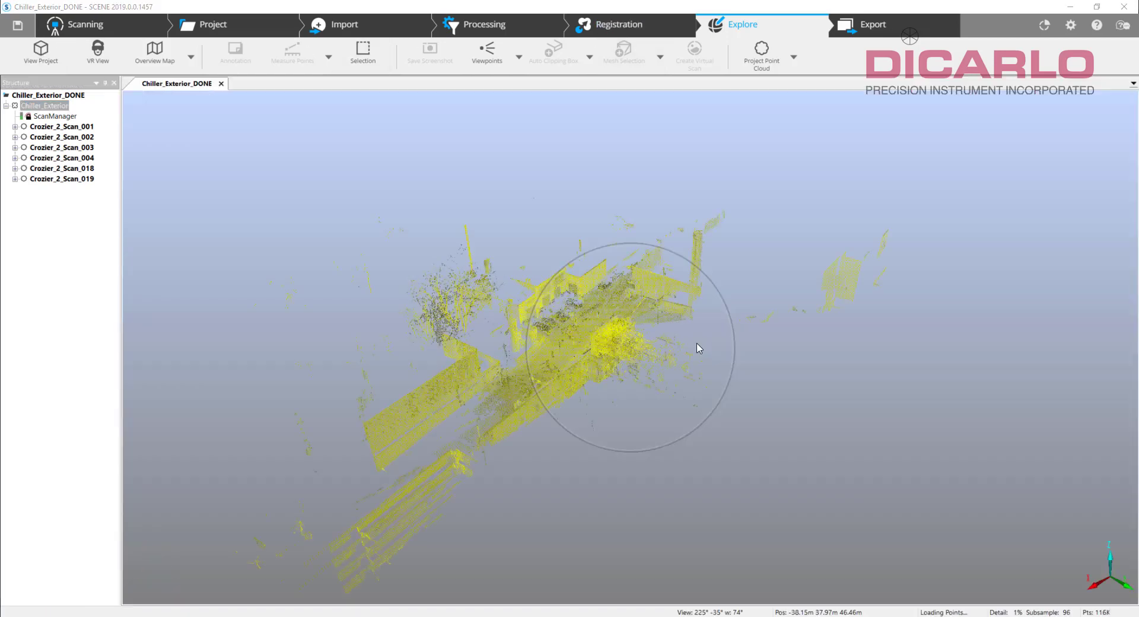
pyautogui.moveTo(813, 399); pyautogui.dragTo(771, 310)
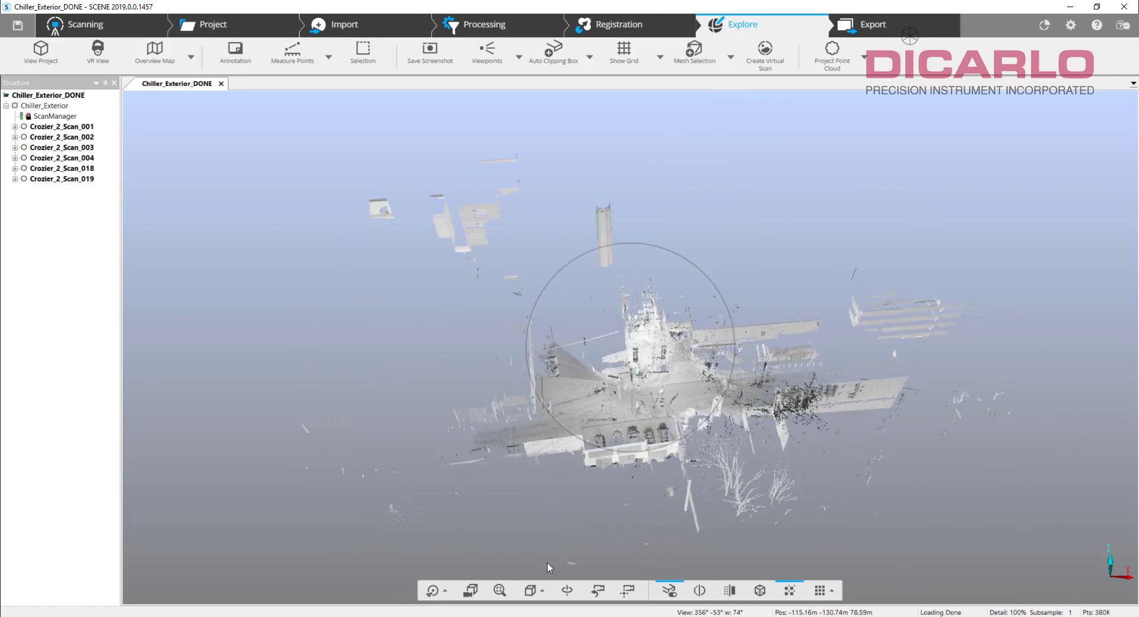
pyautogui.click(550, 590)
pyautogui.click(564, 432)
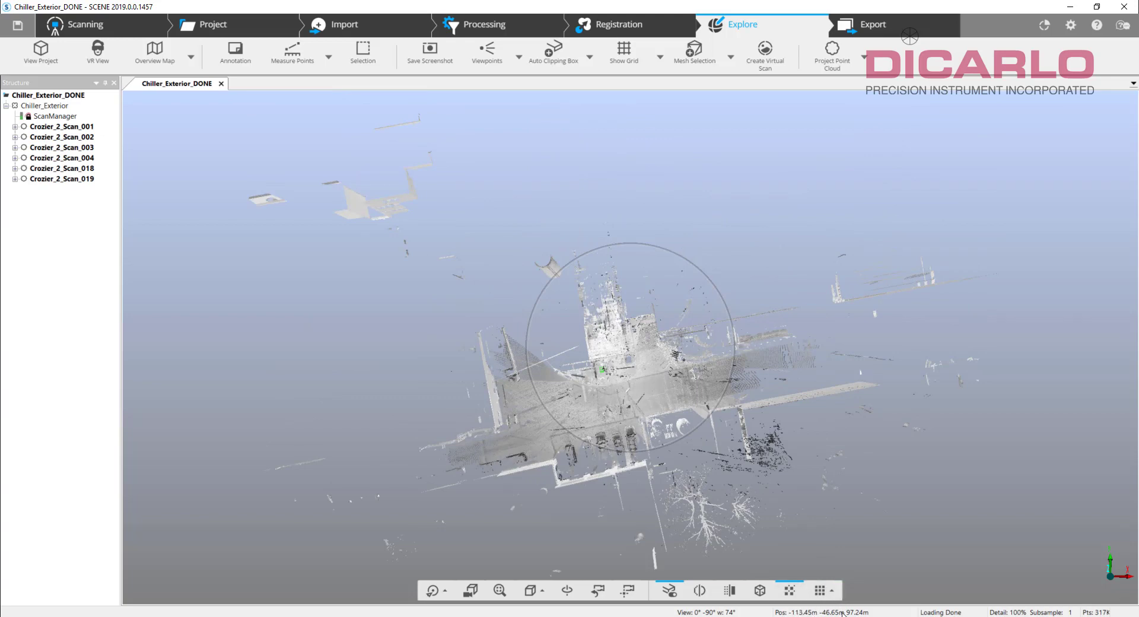
# Confirm the Chiller_Exterior_DONE workspace Transformation position is 0, 0, 0
pyautogui.rightClick(52, 95)
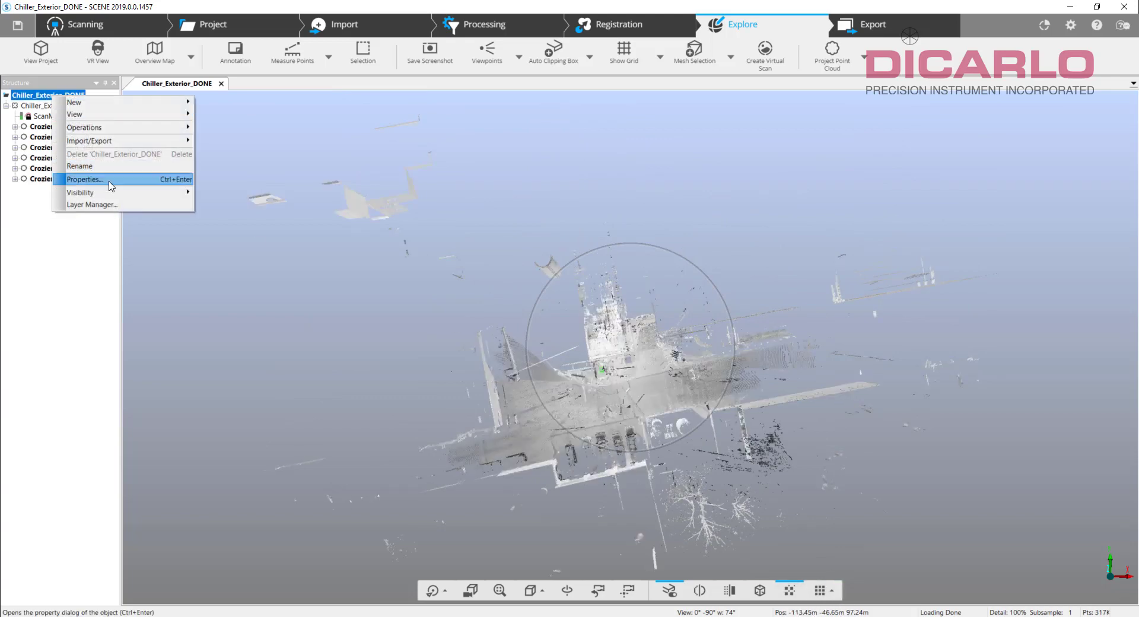
pyautogui.click(110, 184)
pyautogui.click(177, 214)
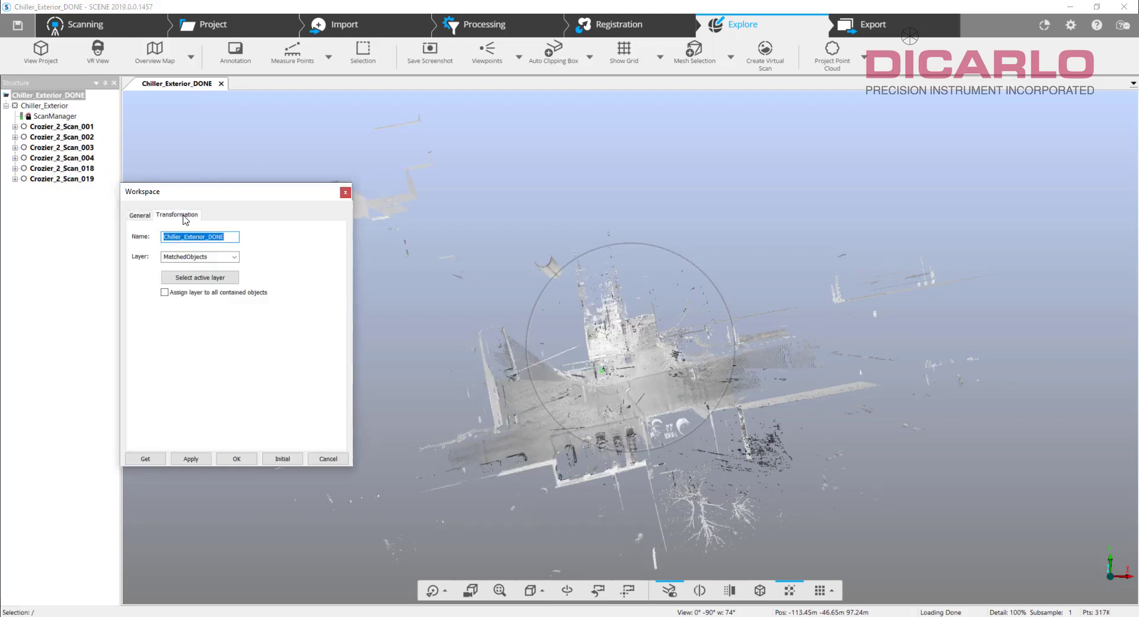
pyautogui.click(345, 192)
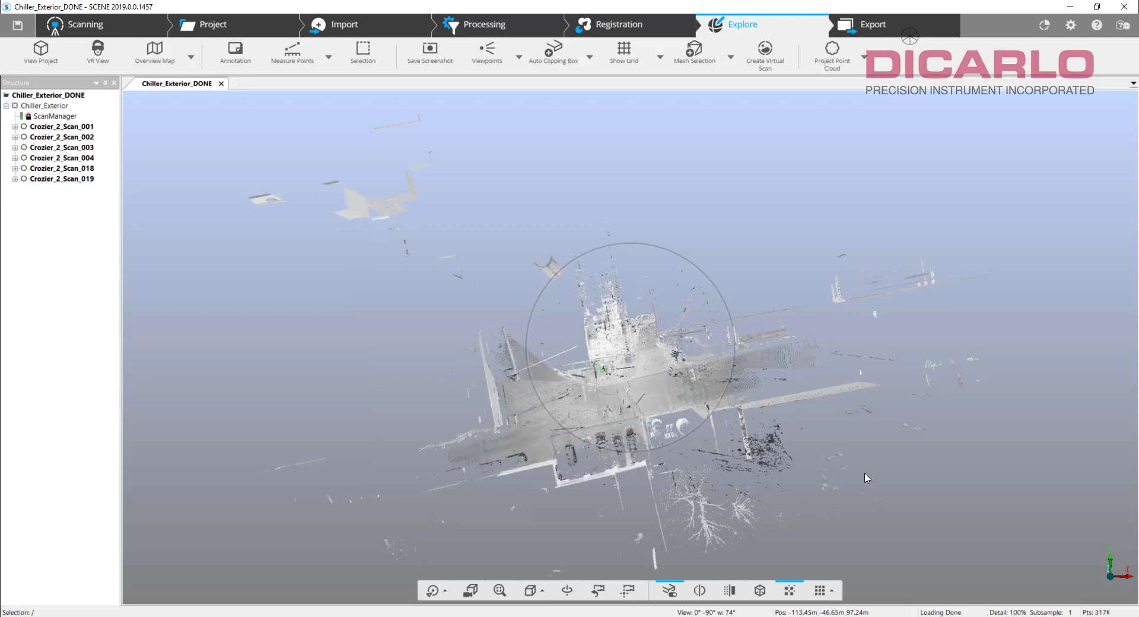
pyautogui.moveTo(869, 473); pyautogui.dragTo(978, 320)
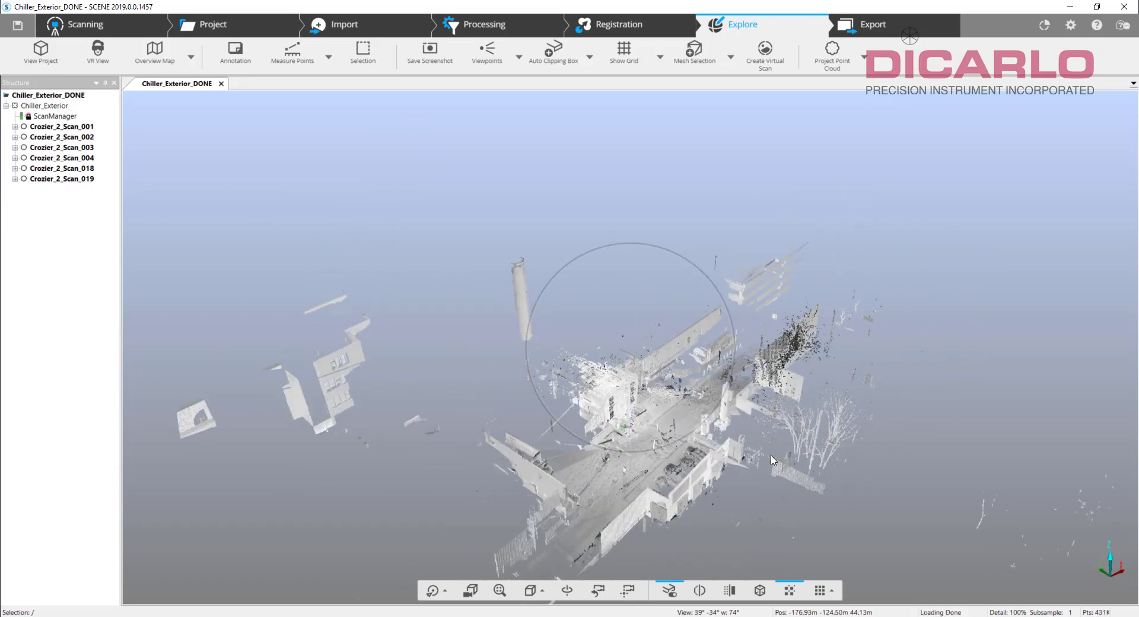
pyautogui.moveTo(855, 328); pyautogui.dragTo(737, 456)
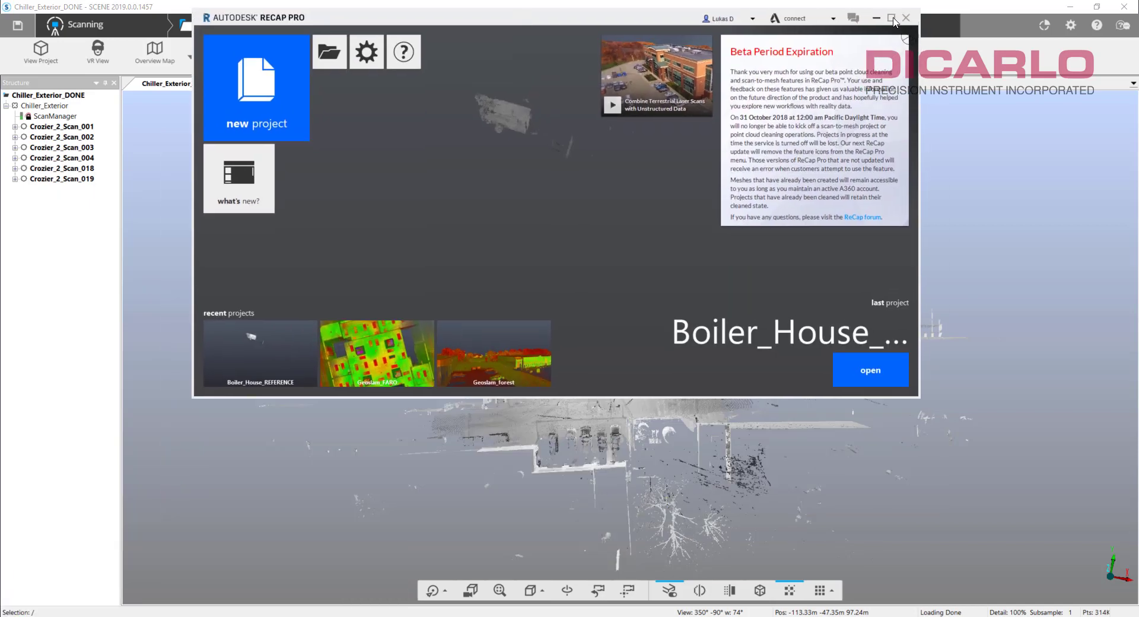
# In maximized ReCap Pro, view Boiler_House_REFERENCE from TOP, rotated 90° and zoomed, then minimize
pyautogui.click(891, 18)
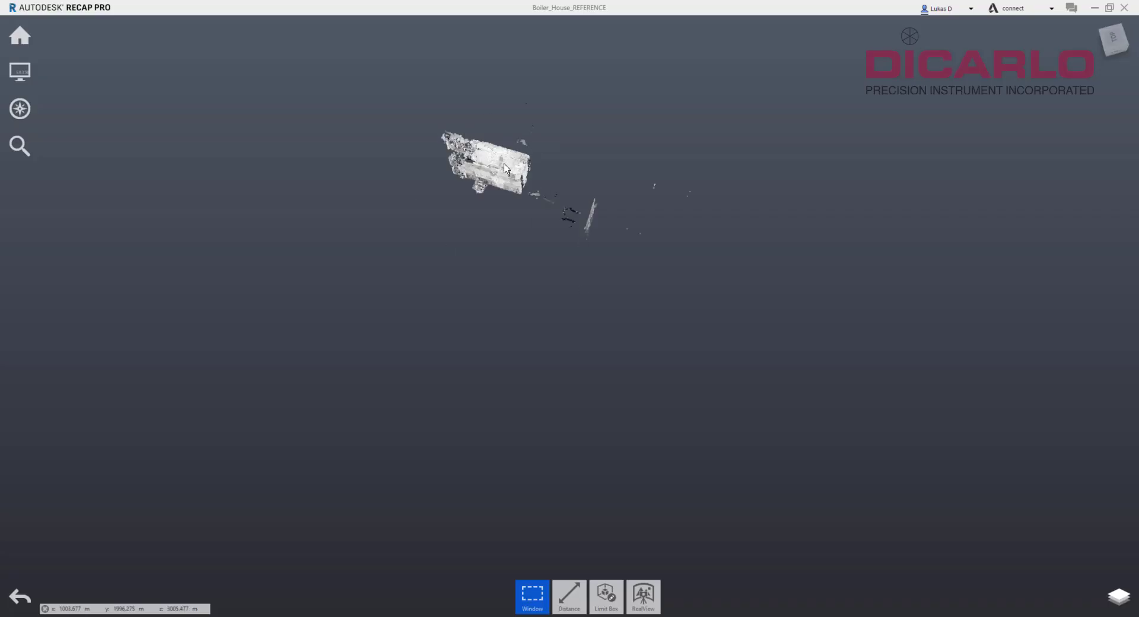
pyautogui.moveTo(448, 250); pyautogui.dragTo(542, 380, button='middle')
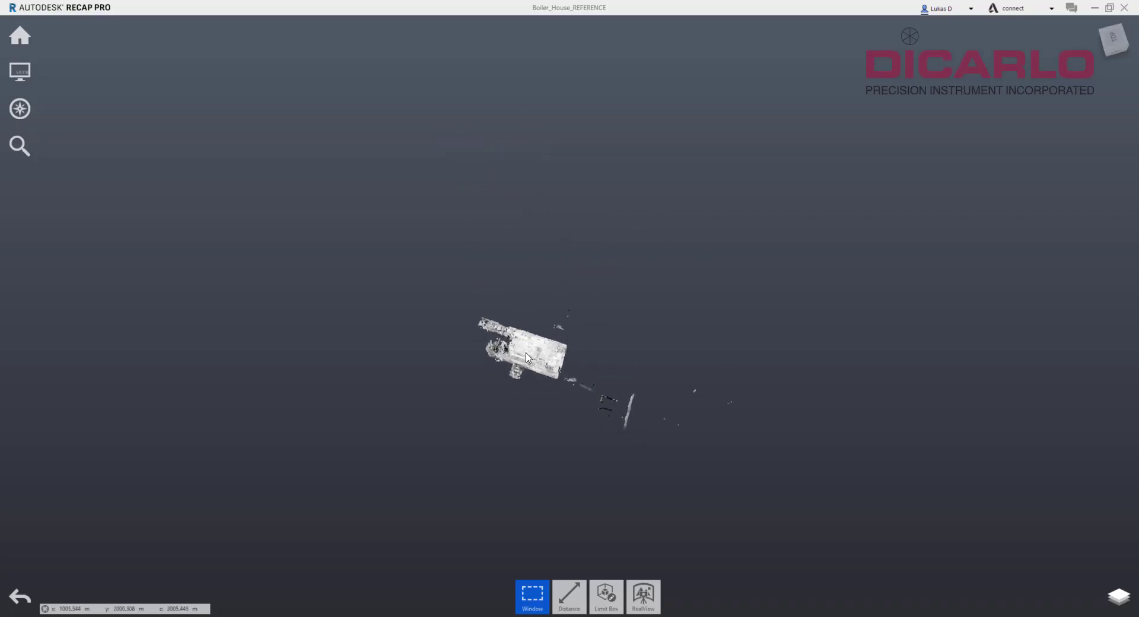
pyautogui.click(1131, 34)
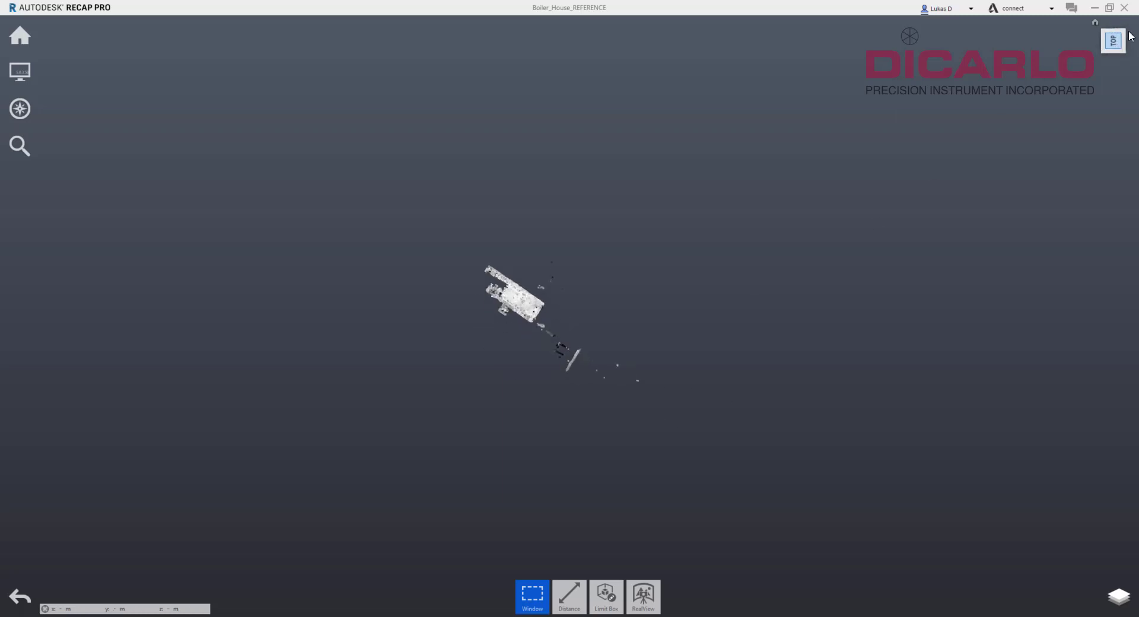
pyautogui.click(1131, 34)
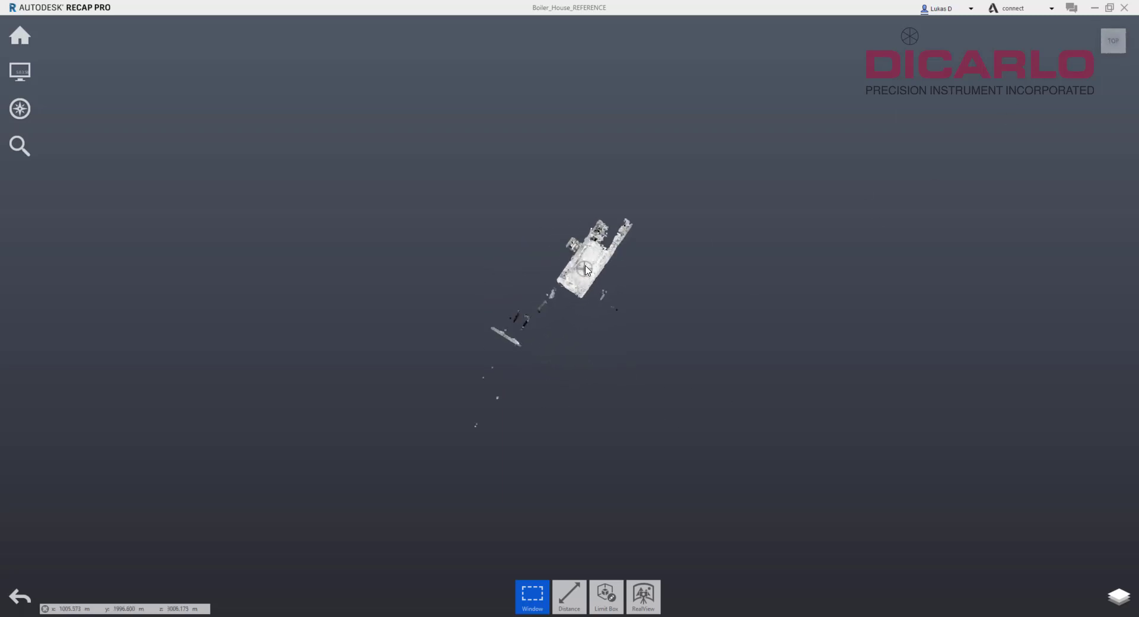
pyautogui.scroll(5, 585, 269)
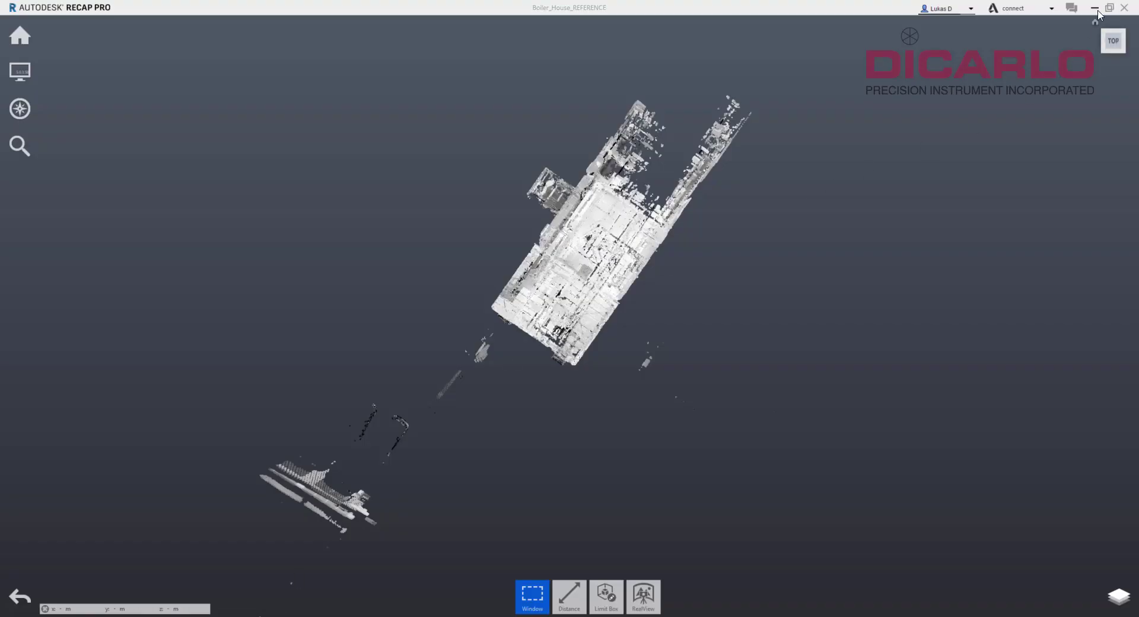
pyautogui.click(1095, 8)
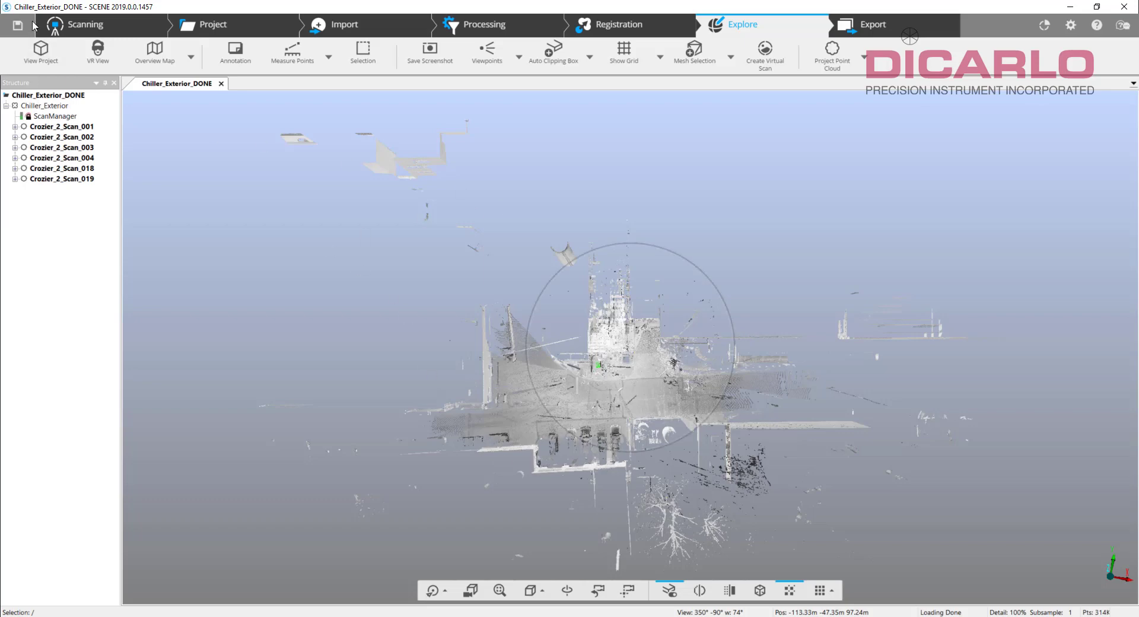
# Close Chiller_Exterior_DONE, reopen Boiler_house_REFERENCE and load its point cloud in Explore 3D
pyautogui.click(208, 24)
pyautogui.click(41, 50)
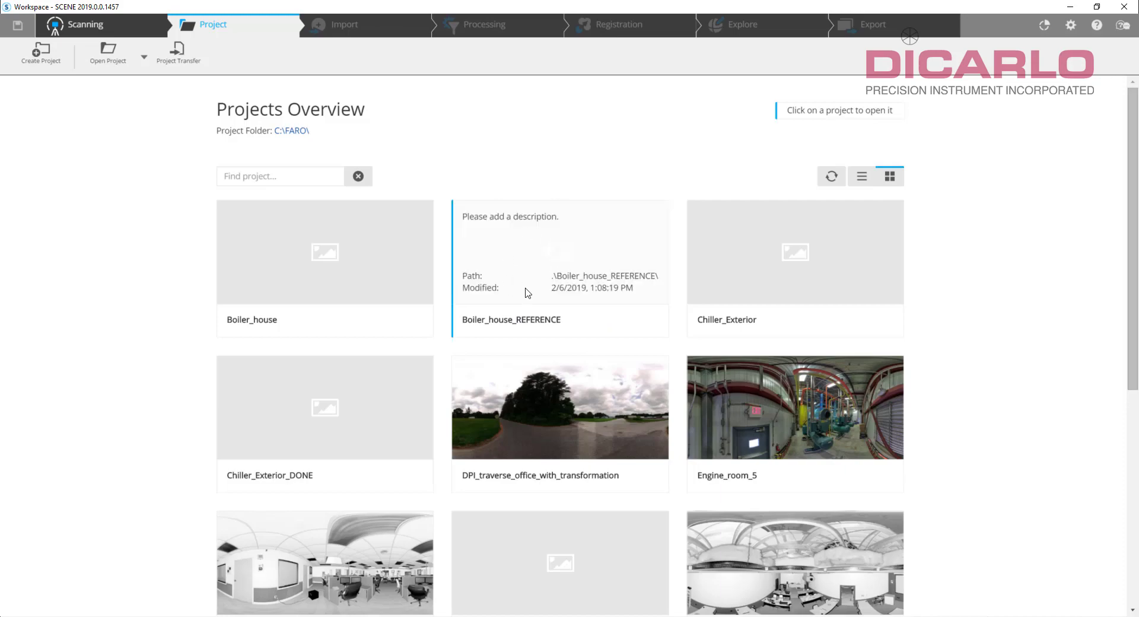
pyautogui.click(530, 276)
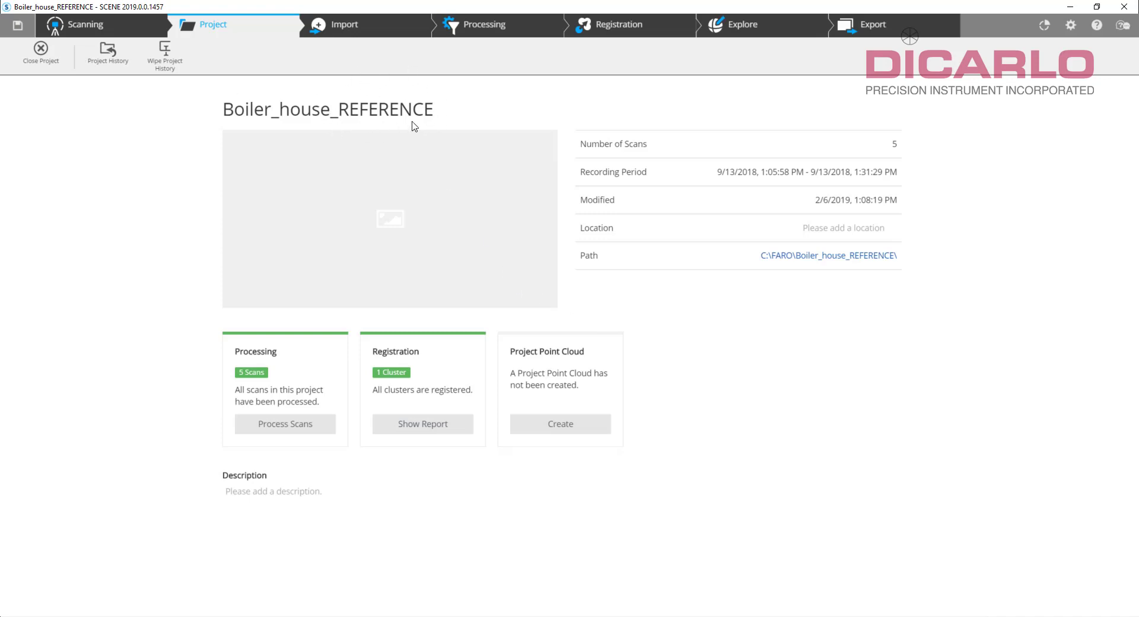
pyautogui.click(745, 26)
pyautogui.click(41, 52)
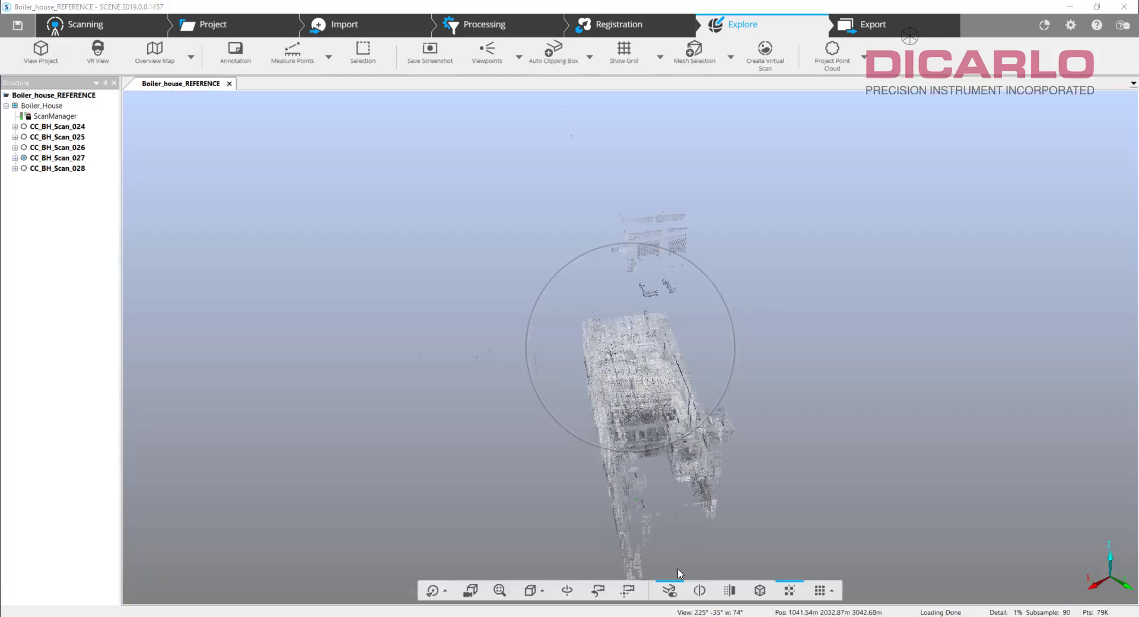
pyautogui.click(548, 592)
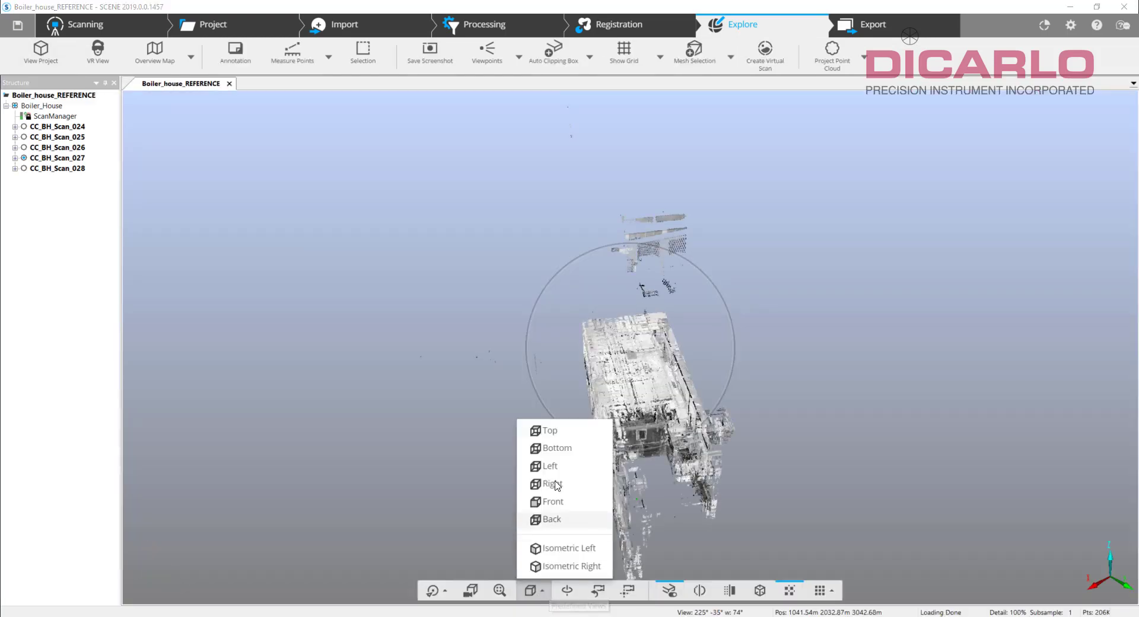
pyautogui.click(546, 432)
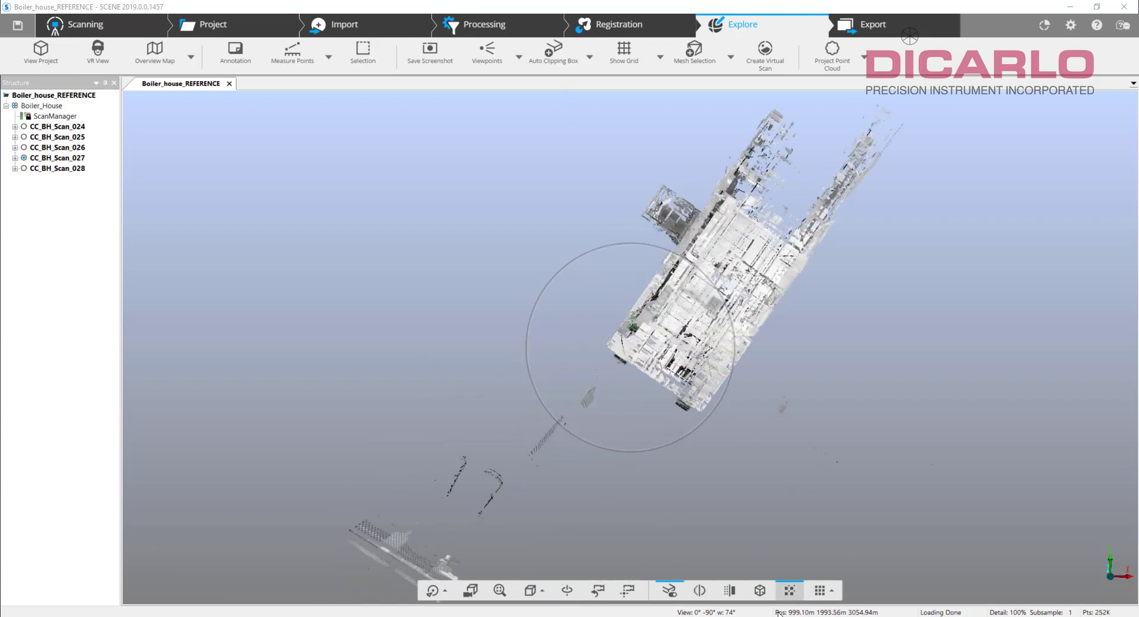
pyautogui.rightClick(57, 99)
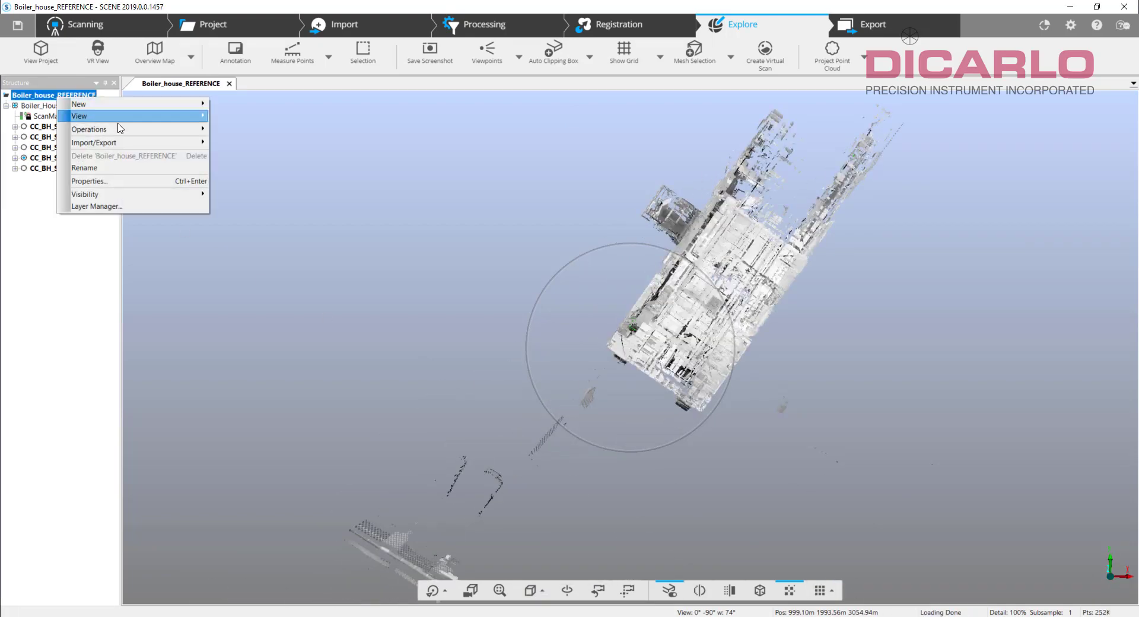
pyautogui.click(134, 181)
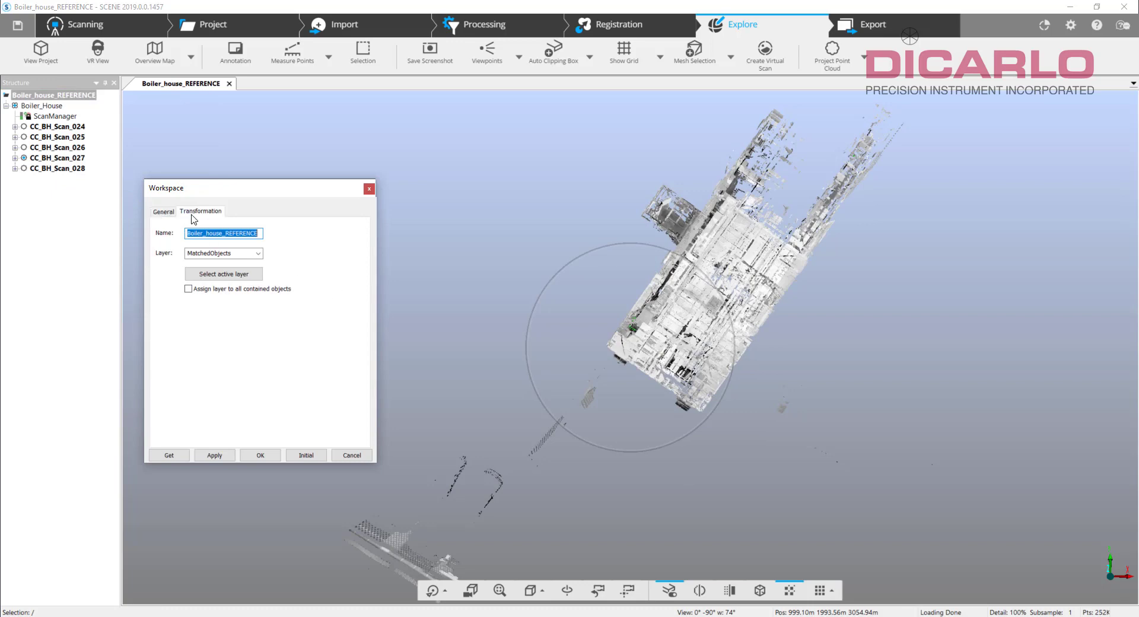
pyautogui.click(201, 212)
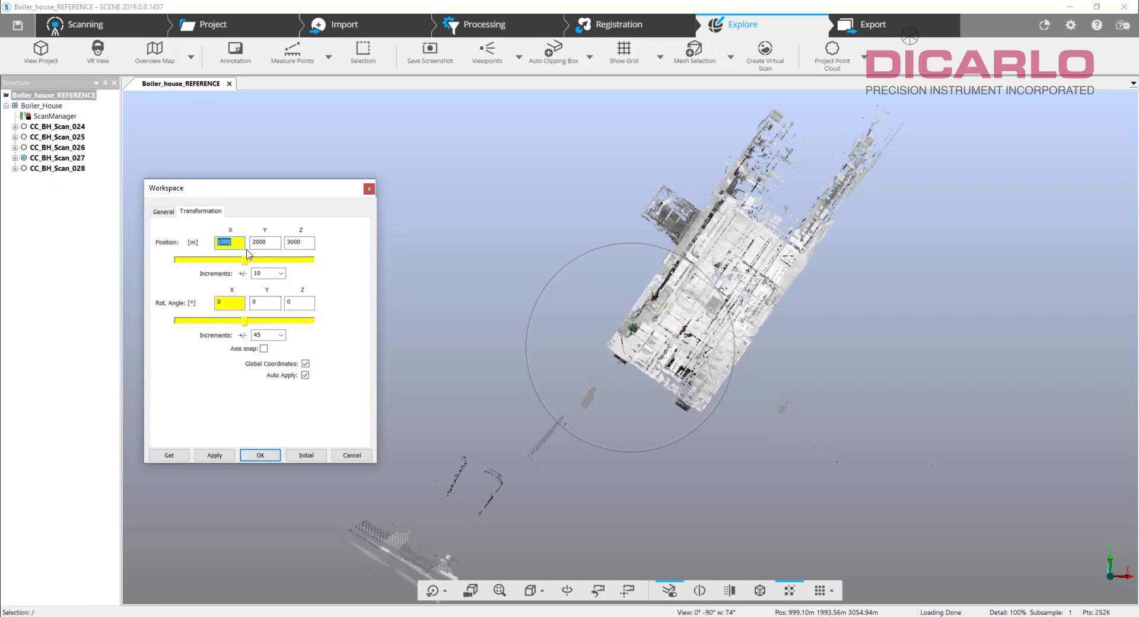
pyautogui.click(264, 247)
pyautogui.press('Tab')
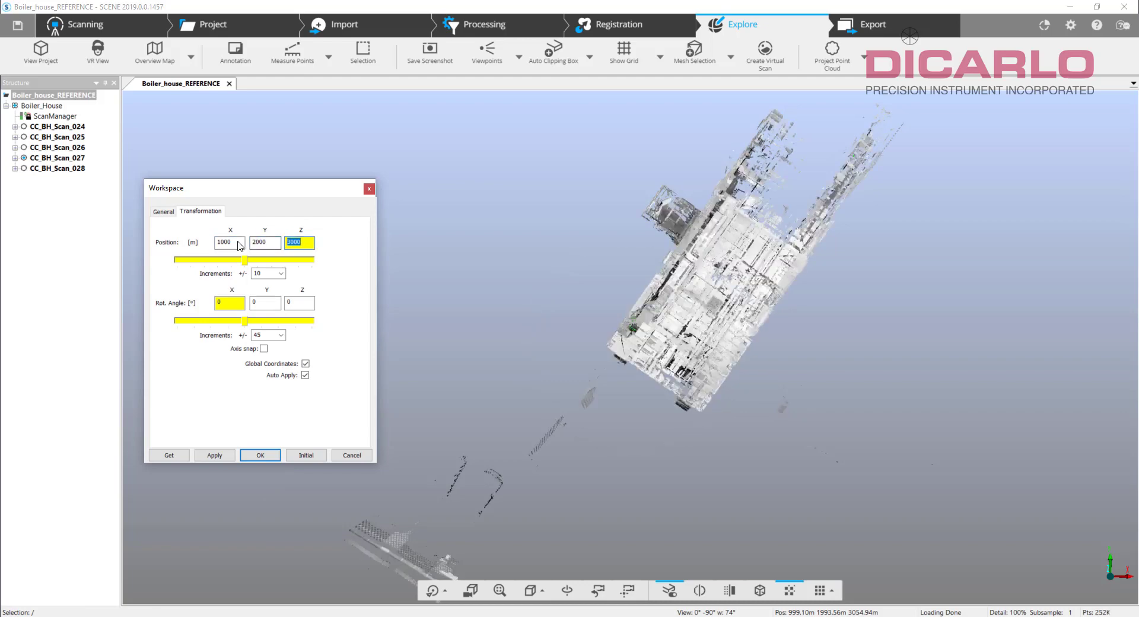
pyautogui.press('Tab')
pyautogui.press('Tab')
pyautogui.press('Tab')
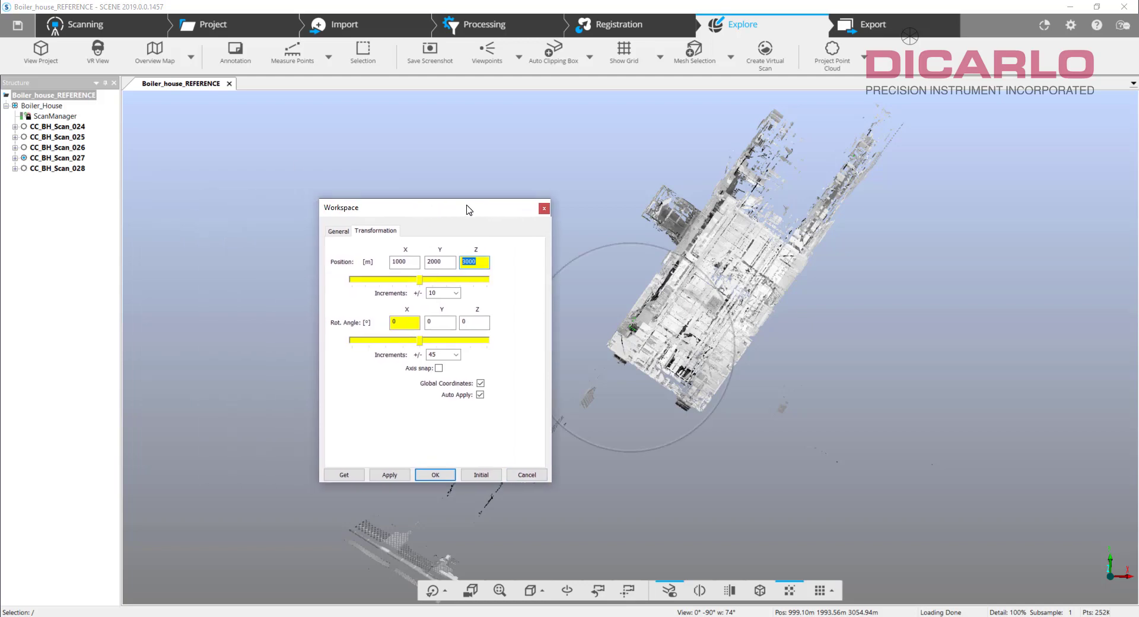
pyautogui.moveTo(295, 188); pyautogui.dragTo(470, 208)
pyautogui.click(545, 210)
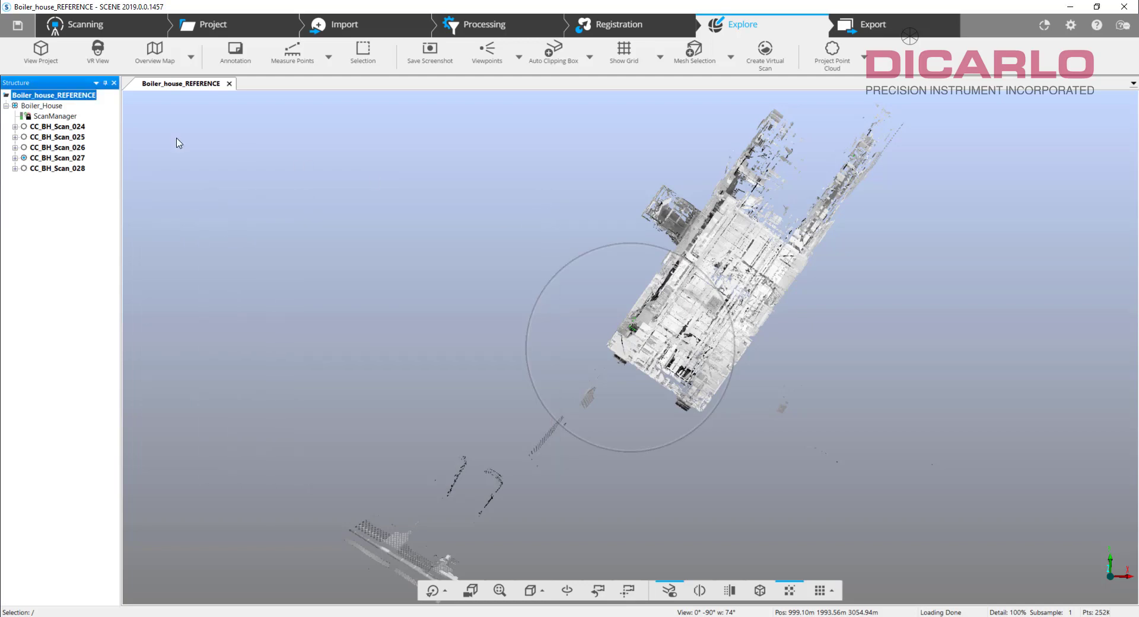
pyautogui.click(70, 97)
pyautogui.rightClick(71, 98)
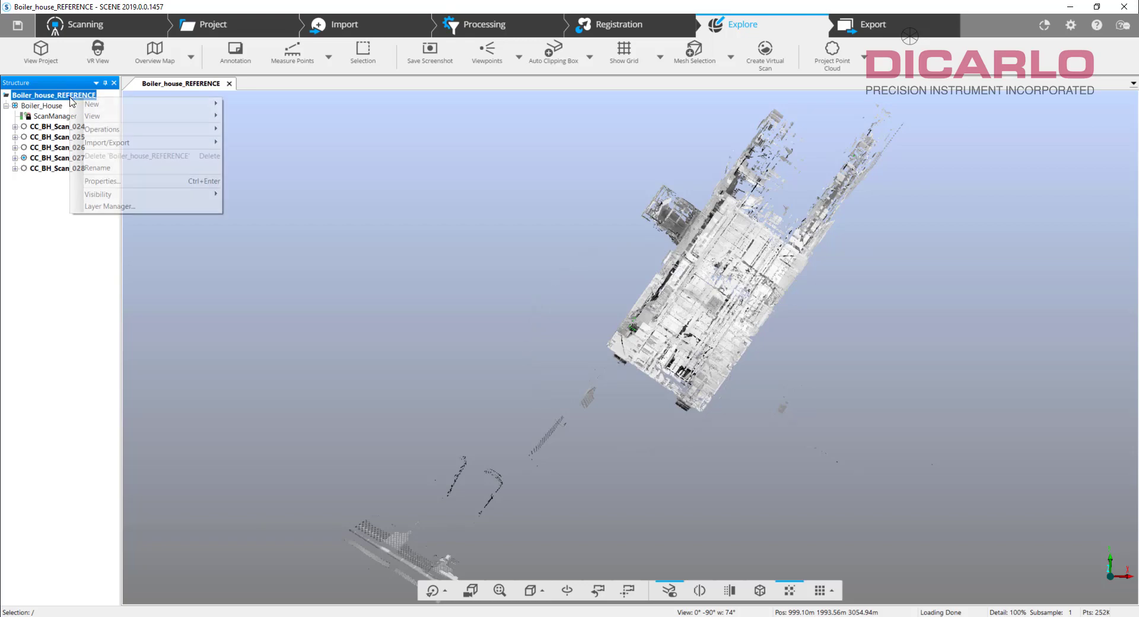
pyautogui.click(115, 182)
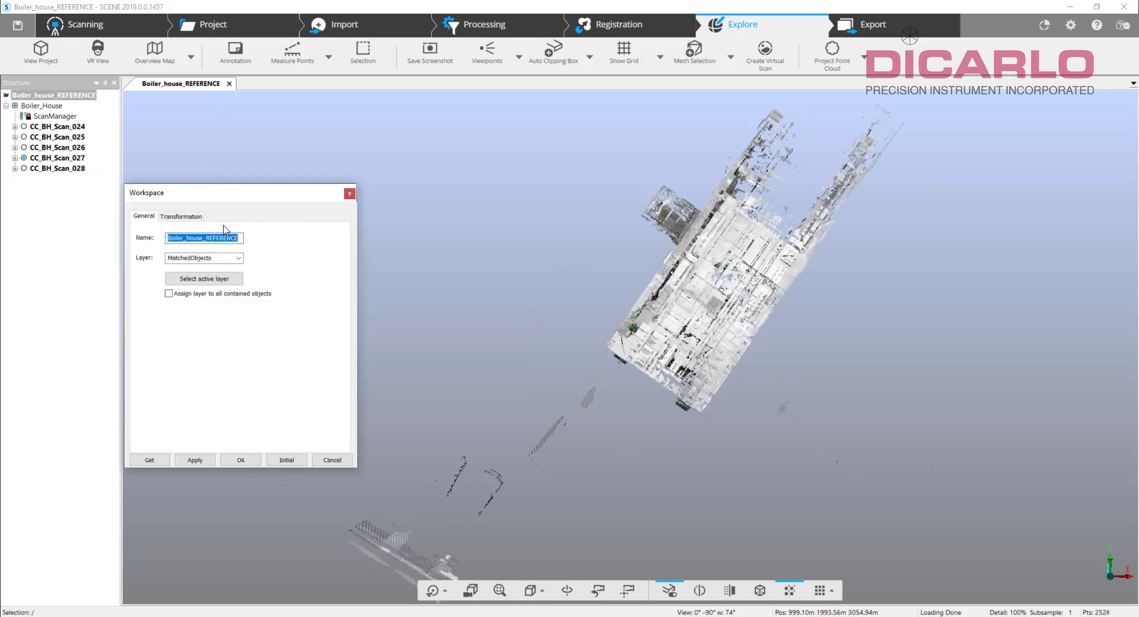
pyautogui.click(187, 217)
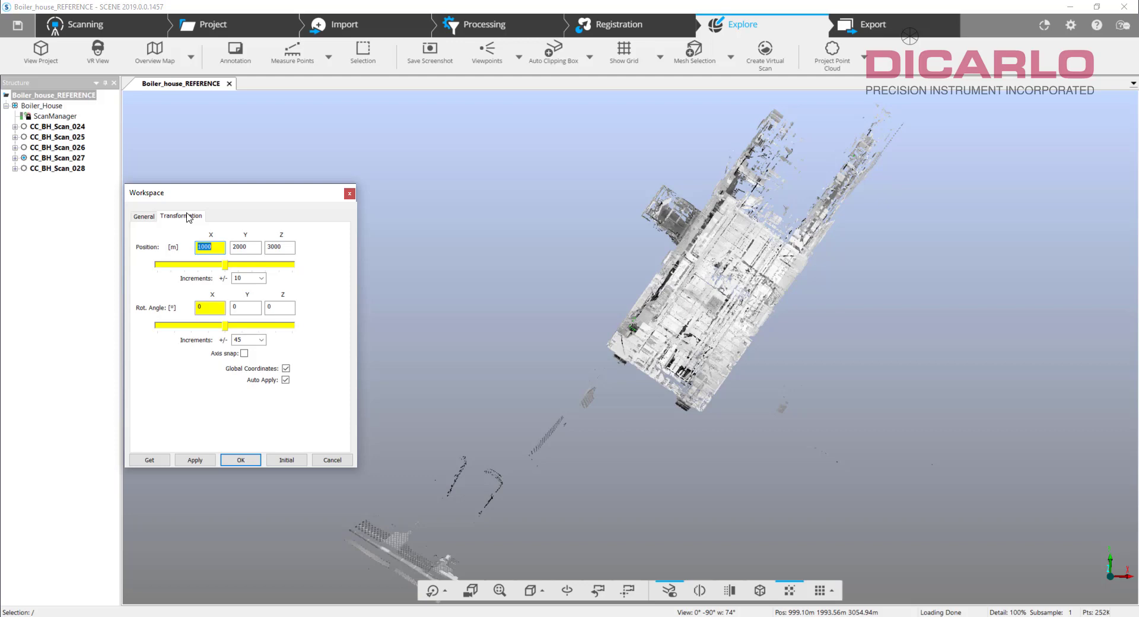
pyautogui.press('Tab')
pyautogui.press('Tab')
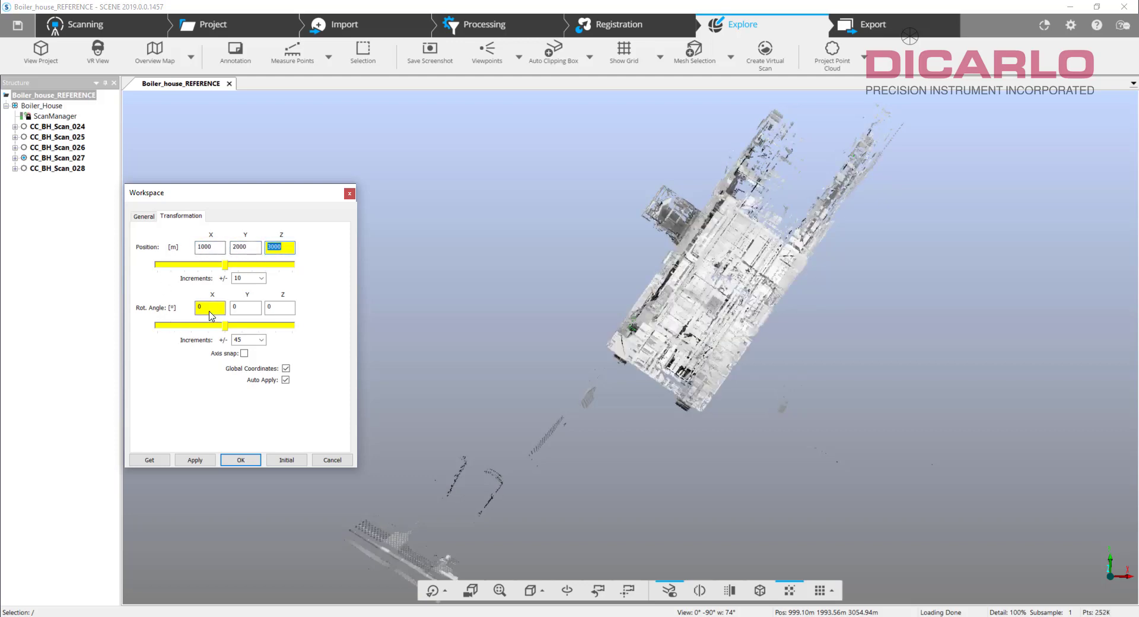
pyautogui.press('Tab')
pyautogui.press('Tab')
pyautogui.press('Tab')
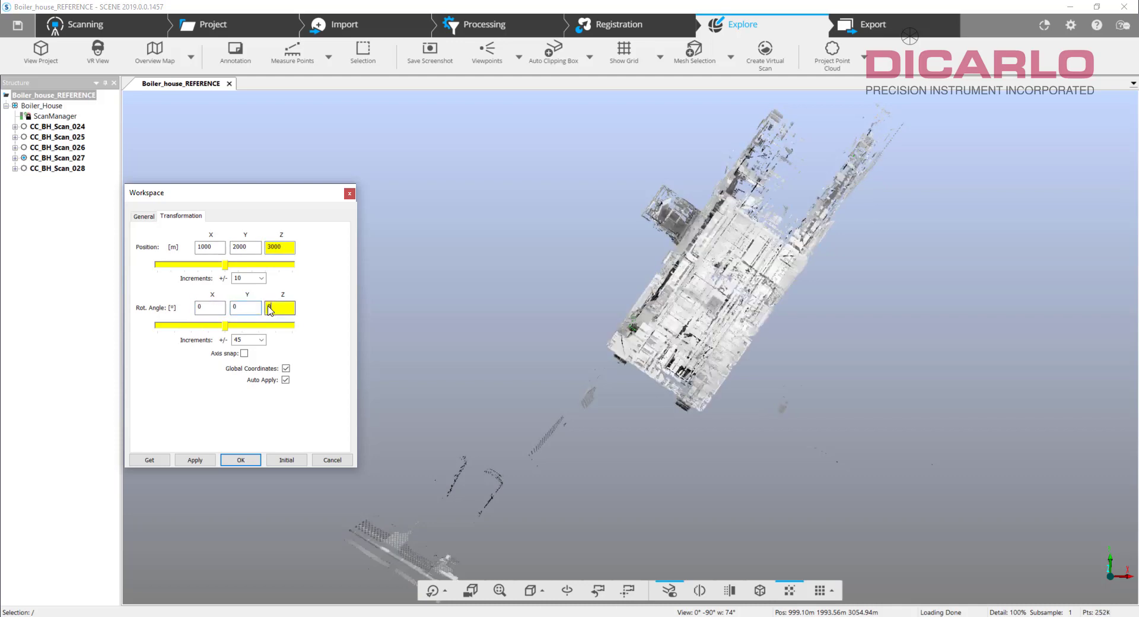
pyautogui.moveTo(225, 197); pyautogui.dragTo(304, 178)
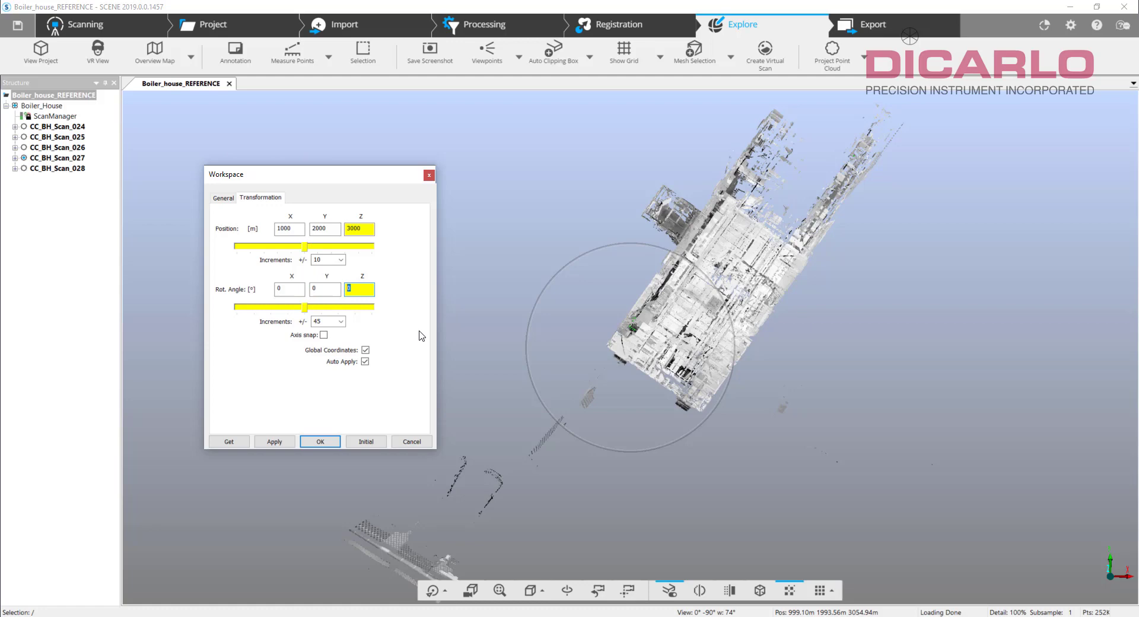
pyautogui.click(297, 292)
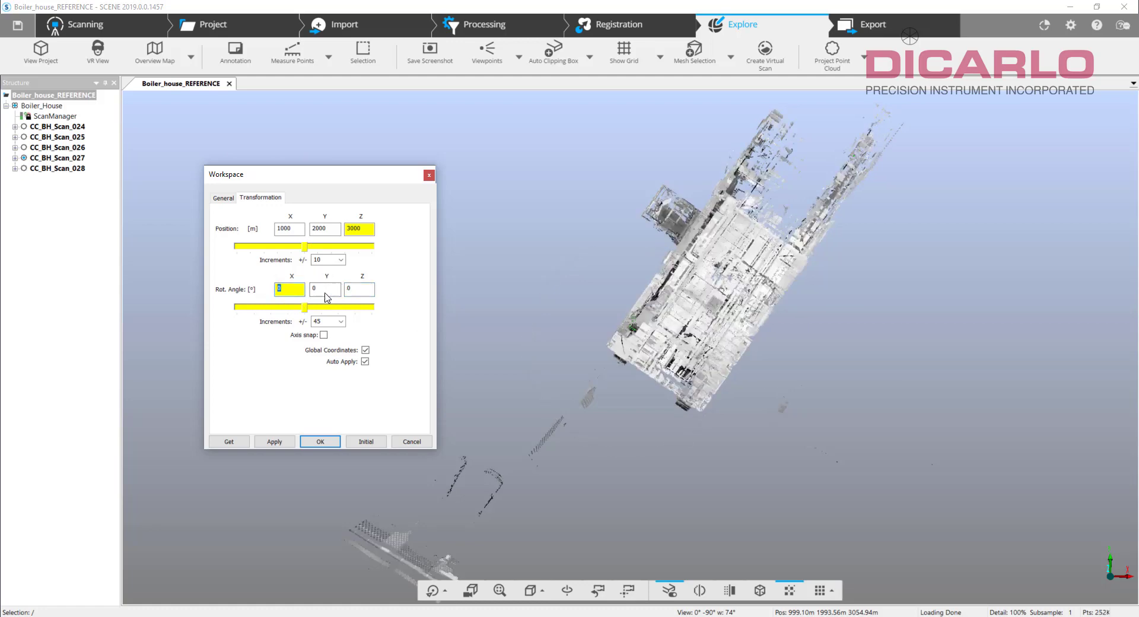
pyautogui.press('Tab')
pyautogui.press('Tab')
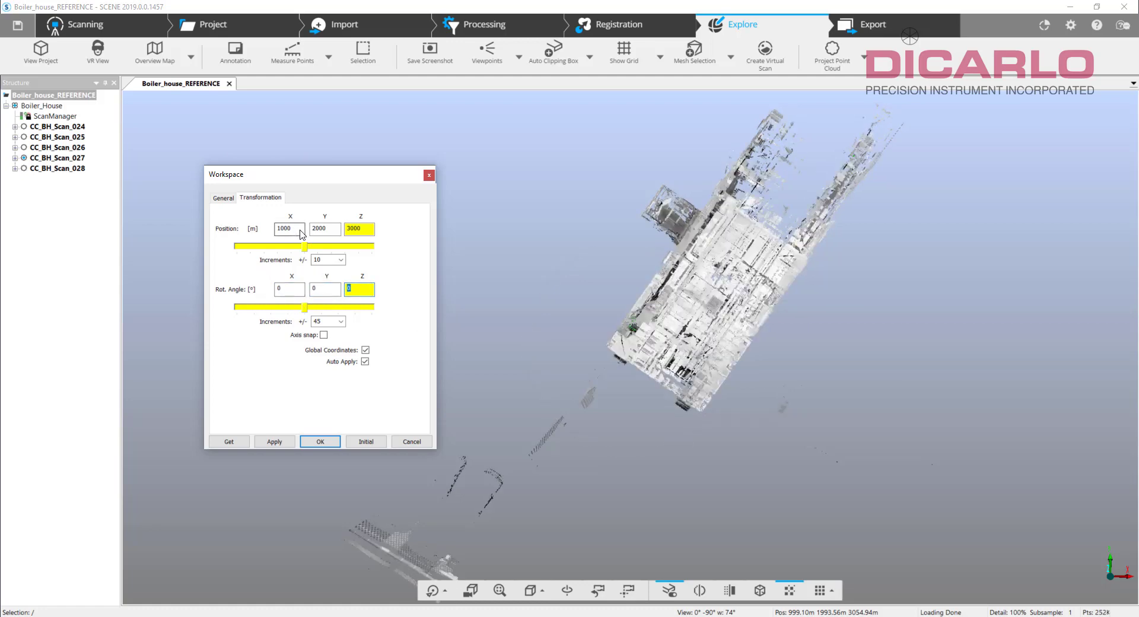
pyautogui.click(302, 233)
pyautogui.press('Tab')
pyautogui.press('Tab')
pyautogui.click(429, 175)
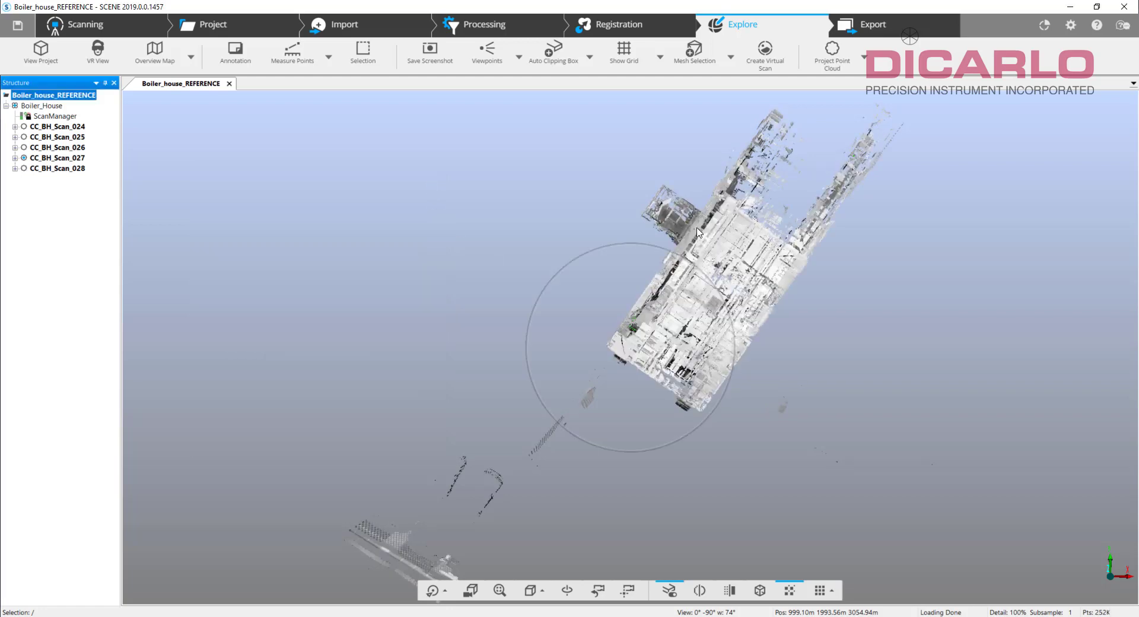
# Import the project from C:\FARO\Chiller_Exterior_DONE into the Boiler_house_REFERENCE workspace
pyautogui.click(356, 28)
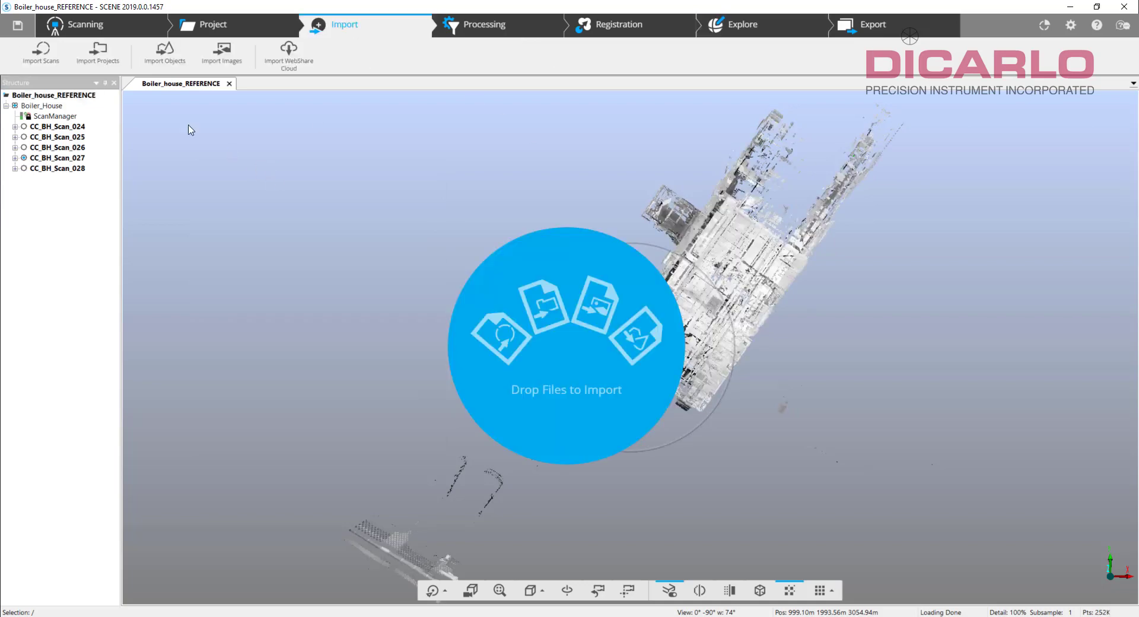
pyautogui.click(101, 53)
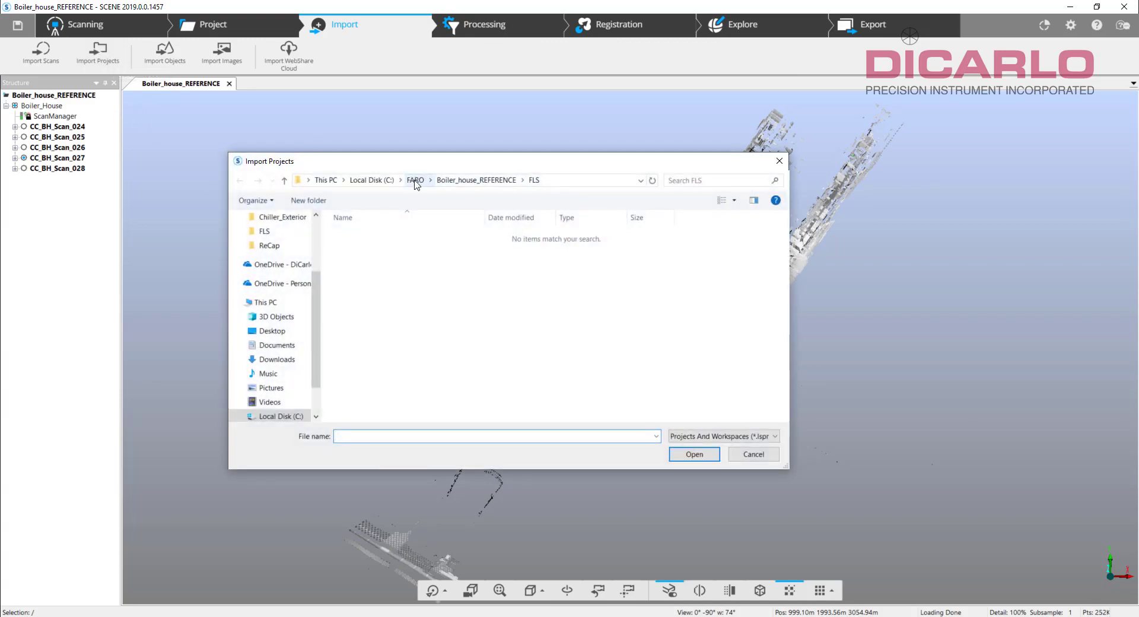
pyautogui.click(415, 181)
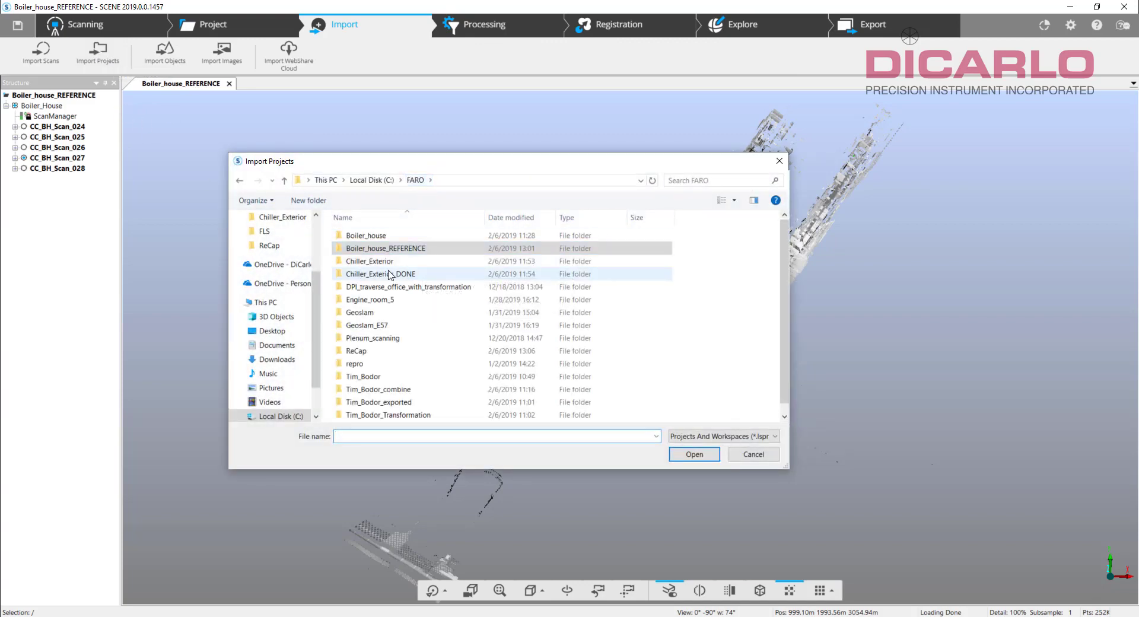
pyautogui.doubleClick(369, 274)
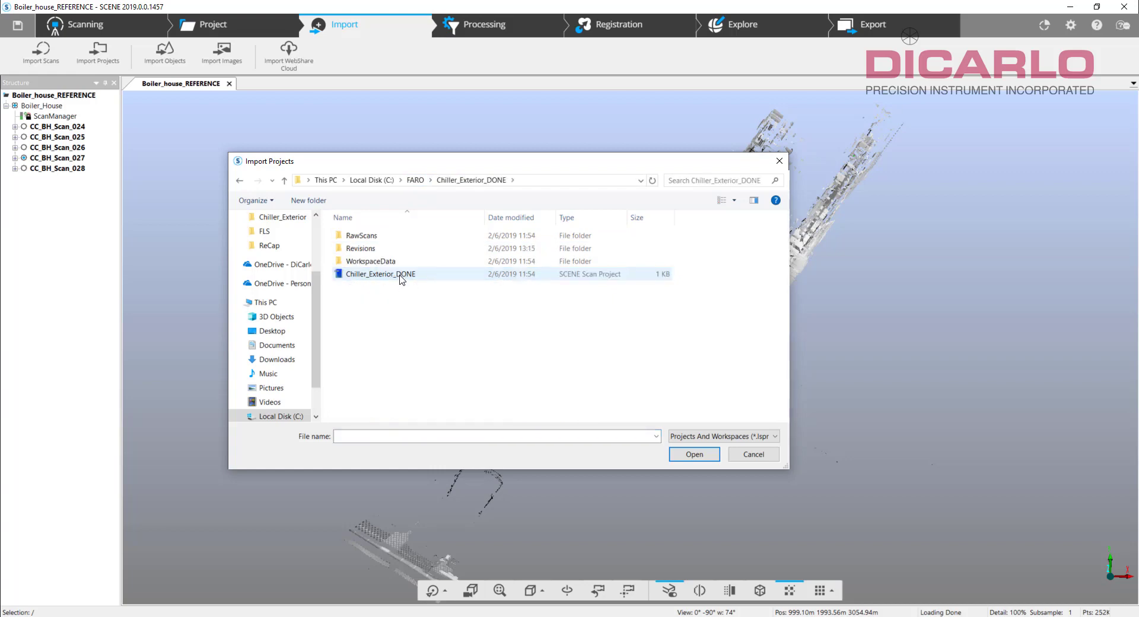
pyautogui.click(430, 275)
pyautogui.click(692, 455)
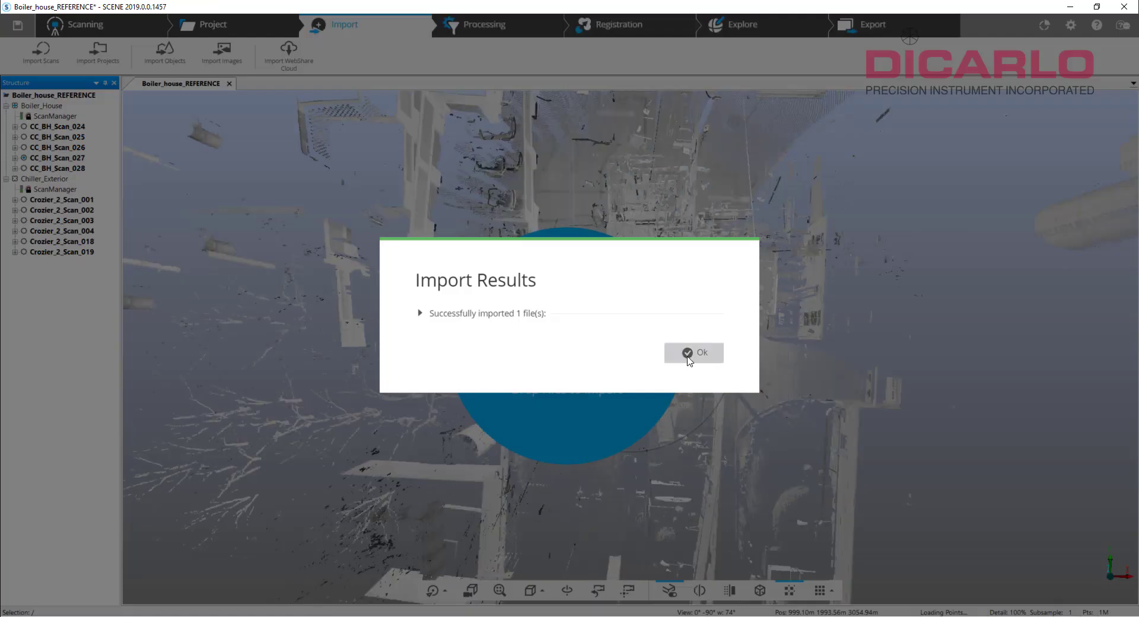
pyautogui.click(688, 352)
pyautogui.click(6, 179)
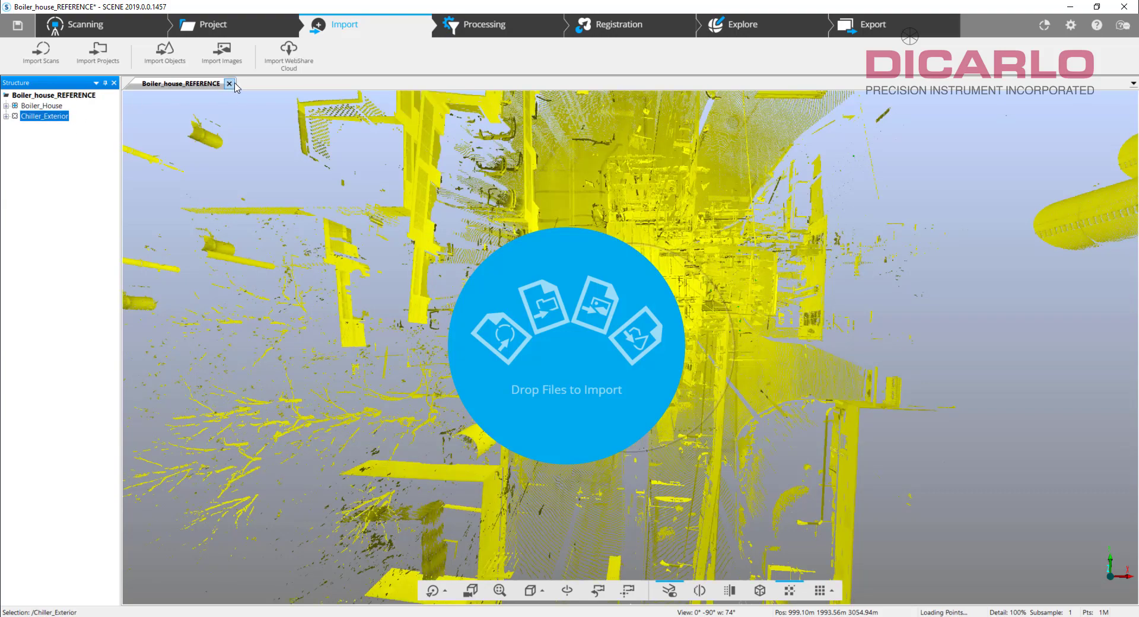
pyautogui.click(749, 26)
pyautogui.moveTo(928, 507); pyautogui.dragTo(230, 95)
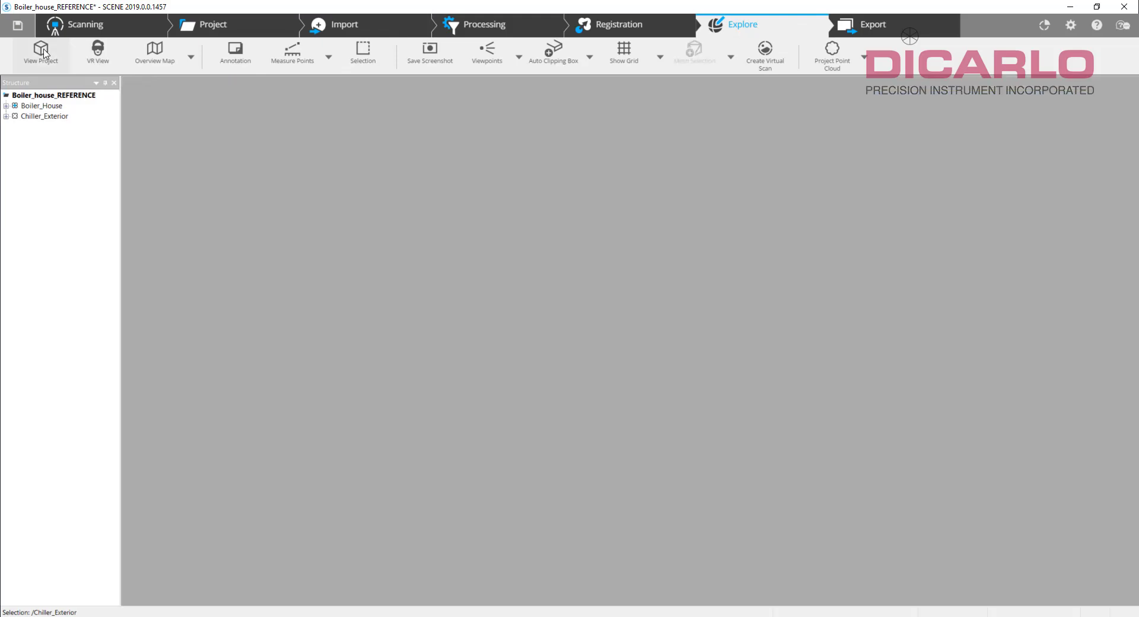
pyautogui.click(41, 52)
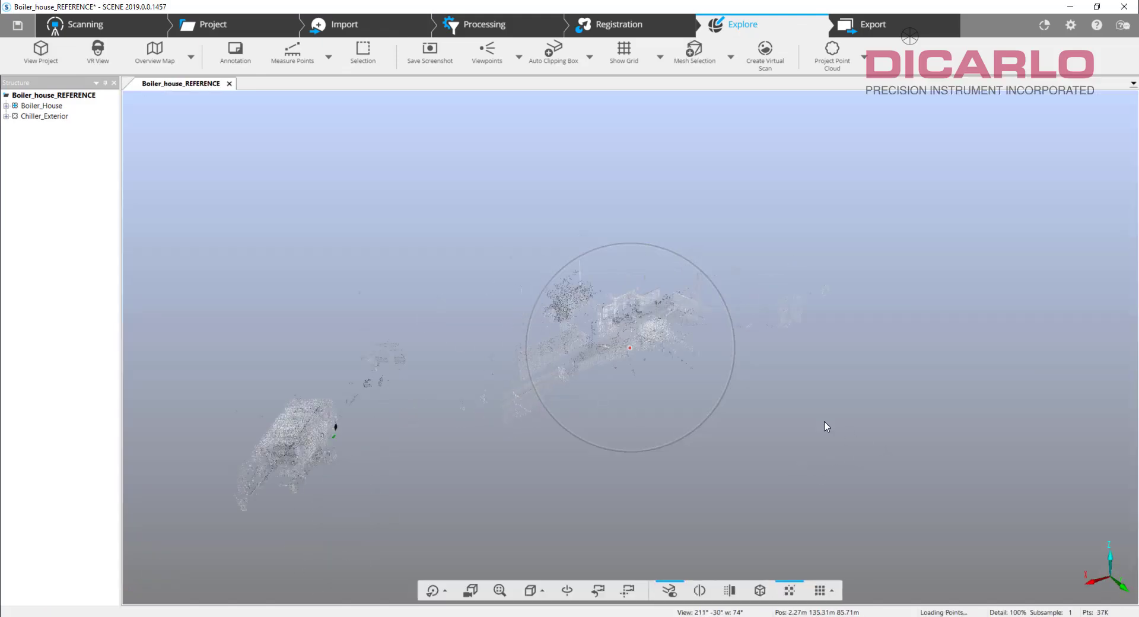
pyautogui.moveTo(826, 426); pyautogui.dragTo(746, 399)
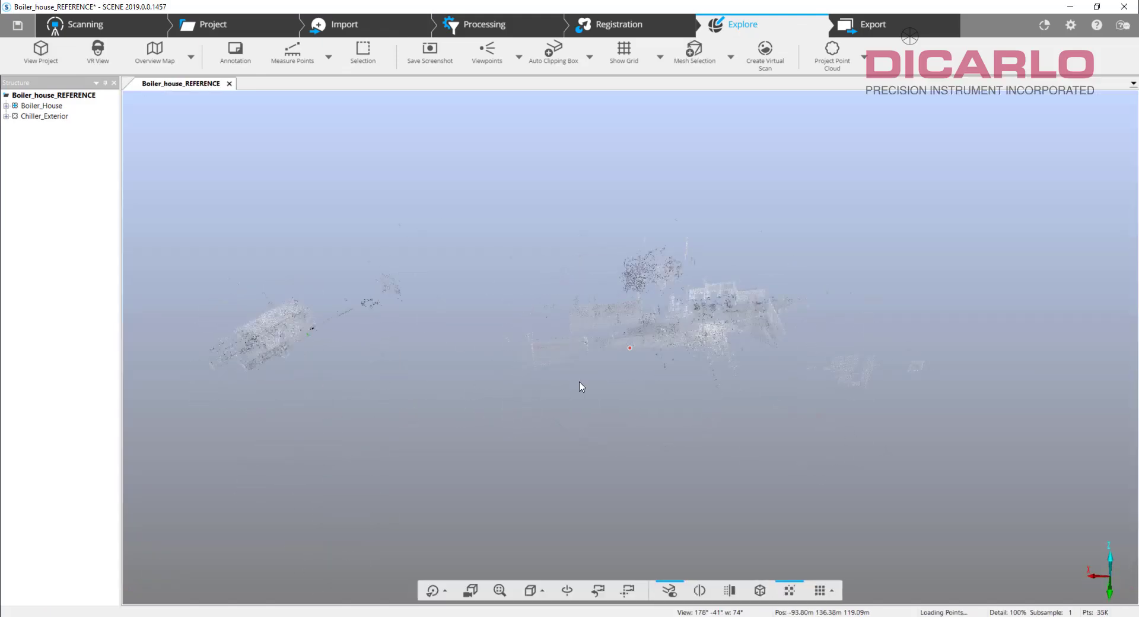
pyautogui.click(47, 105)
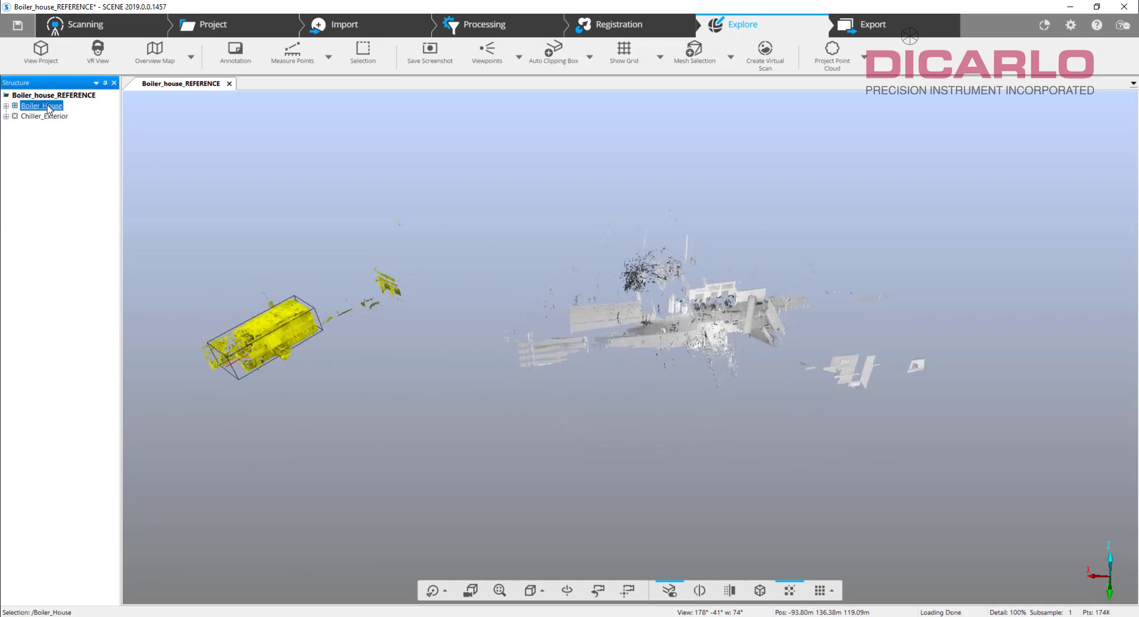
pyautogui.click(51, 117)
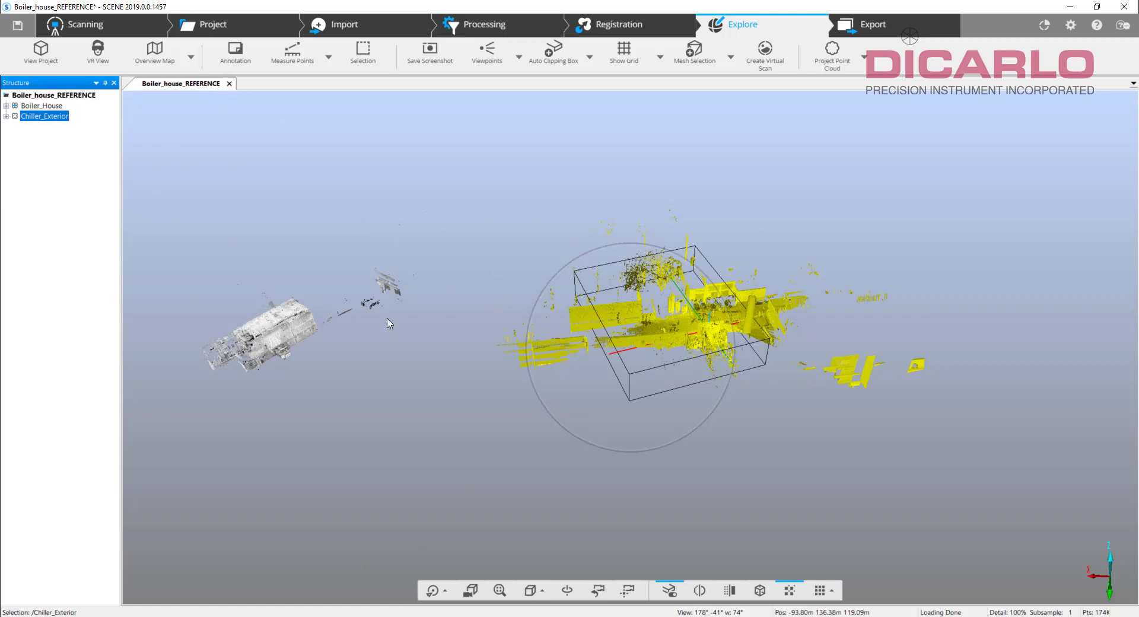
# Add a new cluster named Combined under the project root
pyautogui.rightClick(43, 95)
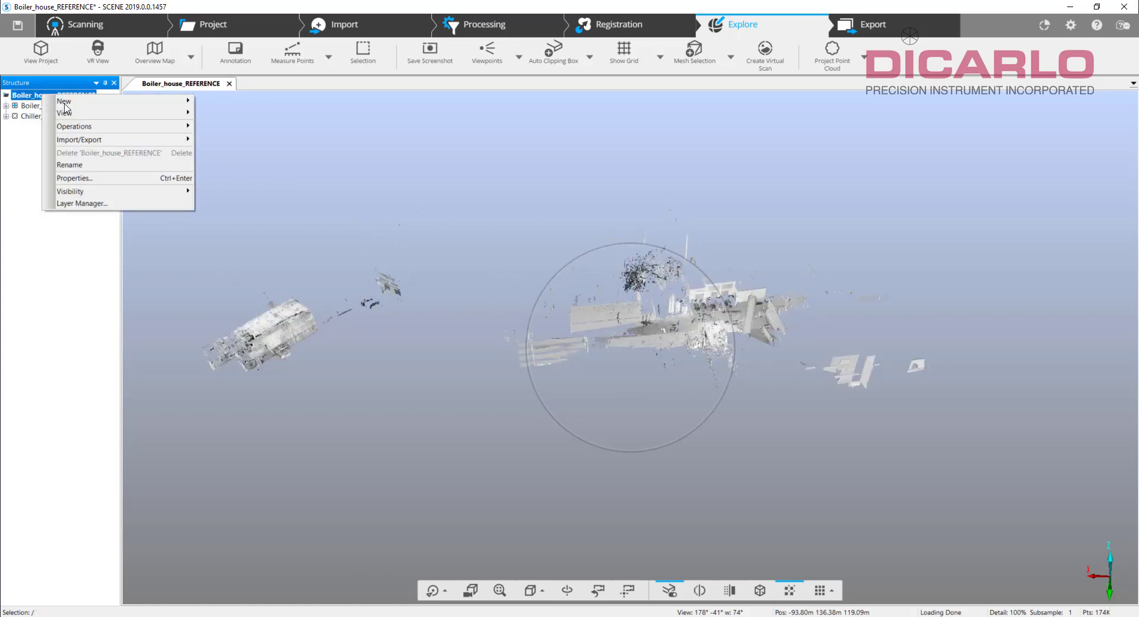
pyautogui.moveTo(79, 107)
pyautogui.click(259, 220)
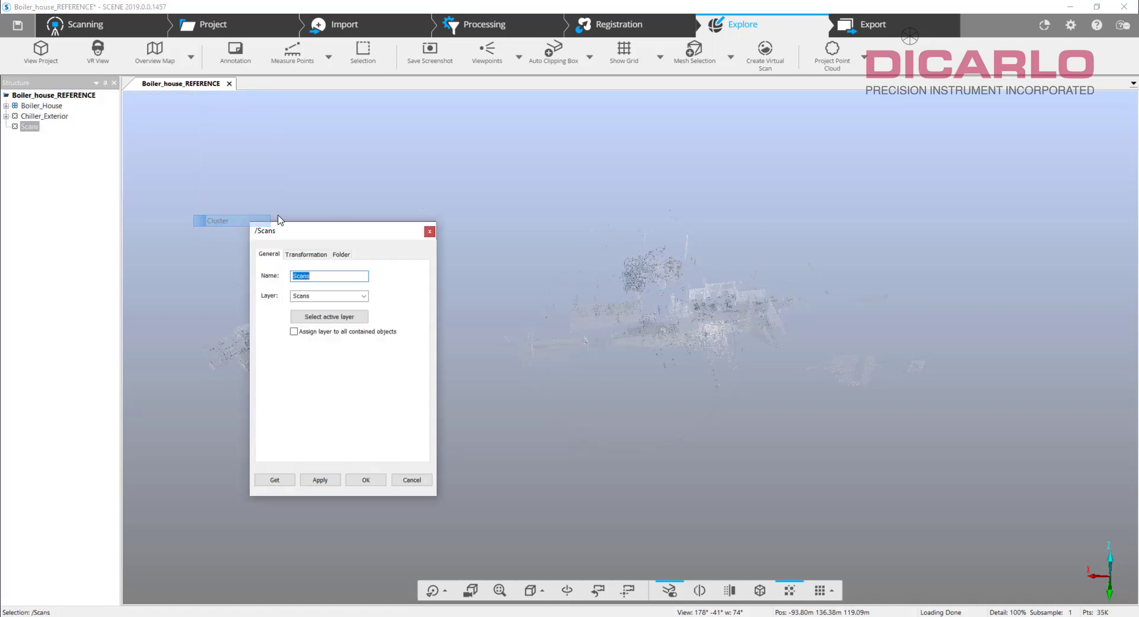
pyautogui.write('Combined')
pyautogui.press('Return')
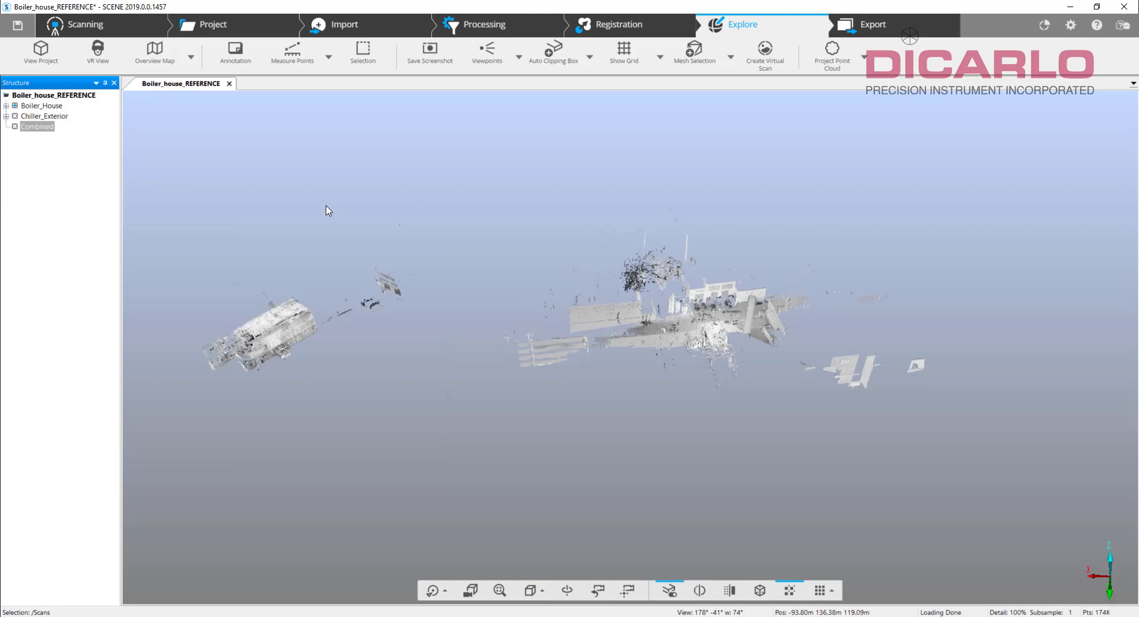
# Move Boiler_House into Combined and check both Boiler_House and Chiller_Exterior are inside
pyautogui.moveTo(41, 106)
pyautogui.mouseDown()
pyautogui.moveTo(54, 131)
pyautogui.moveTo(51, 109)
pyautogui.moveTo(36, 116)
pyautogui.mouseUp()
pyautogui.click(6, 105)
pyautogui.click(35, 105)
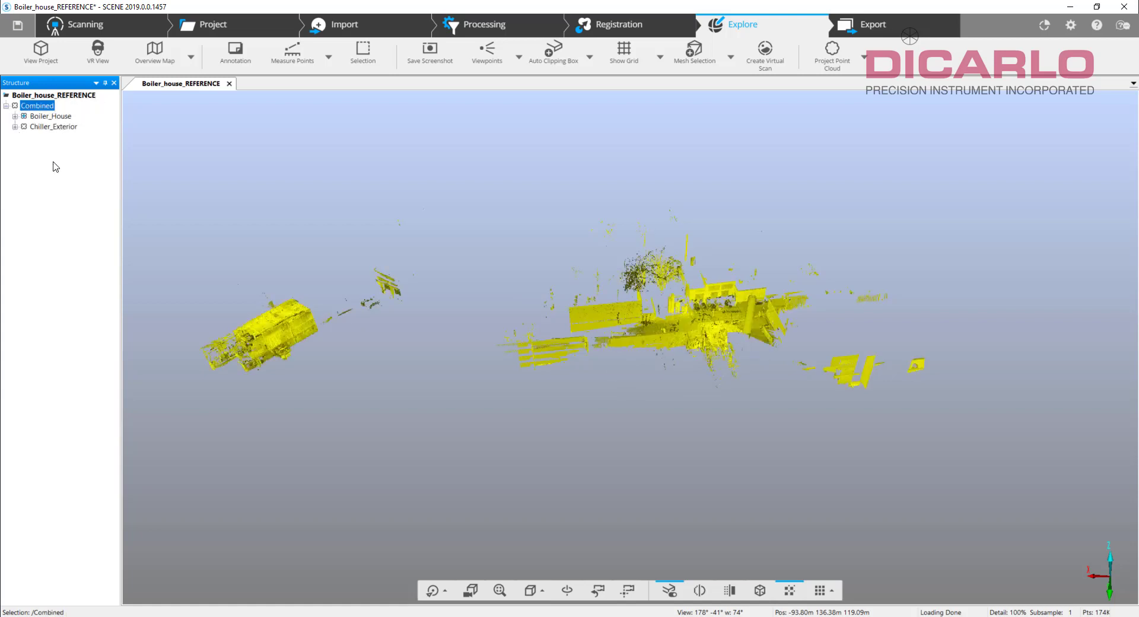
pyautogui.click(25, 117)
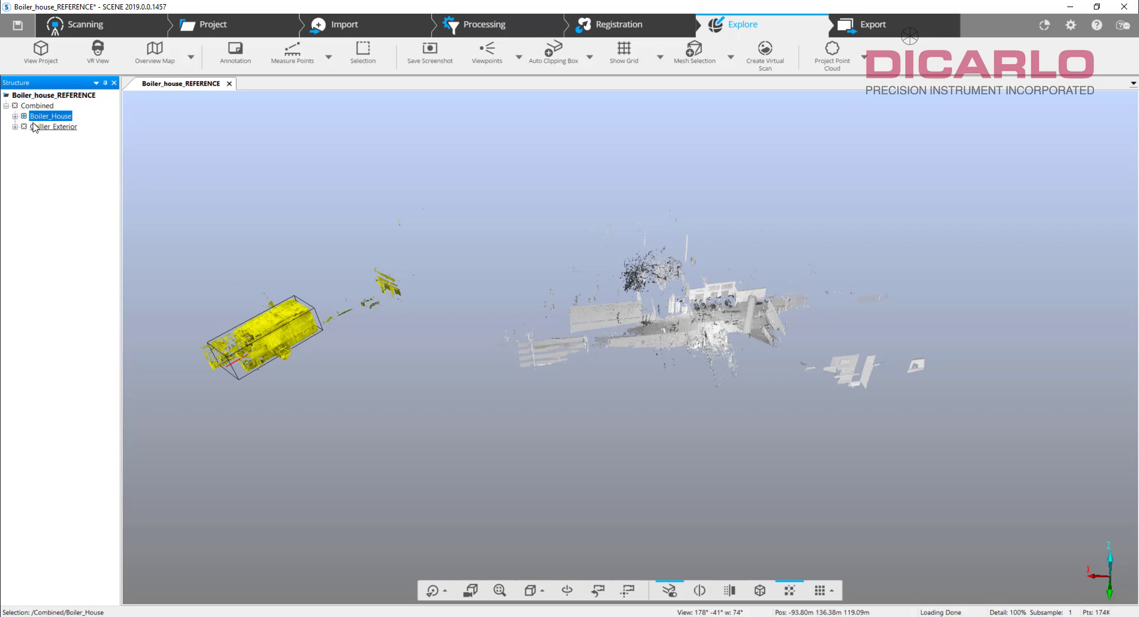
pyautogui.click(29, 127)
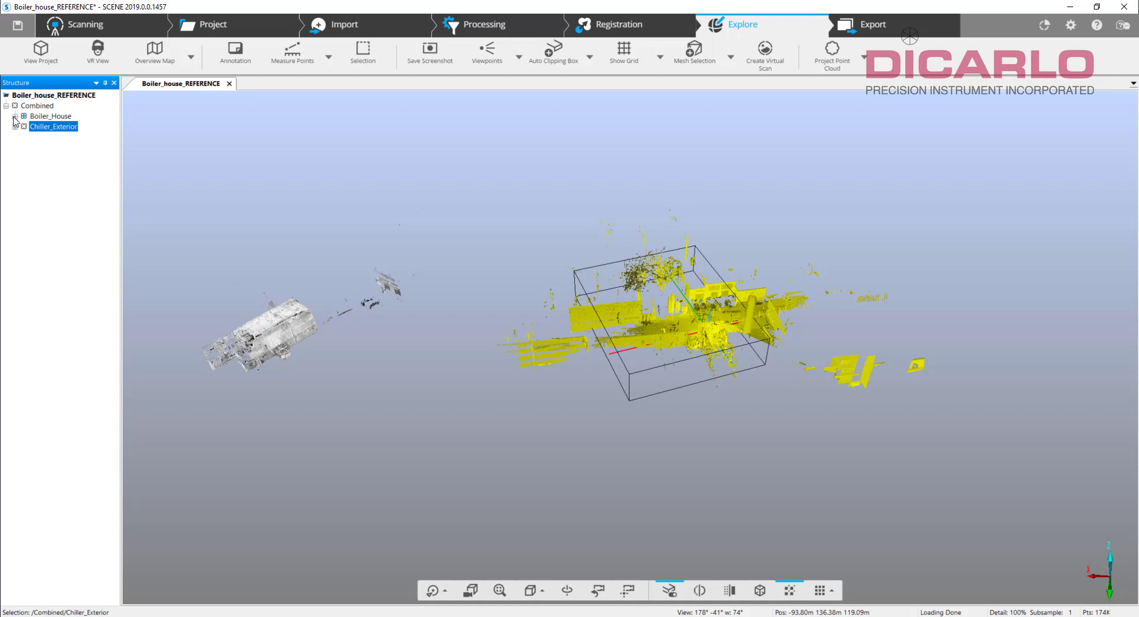
pyautogui.click(15, 116)
pyautogui.click(15, 117)
pyautogui.click(50, 116)
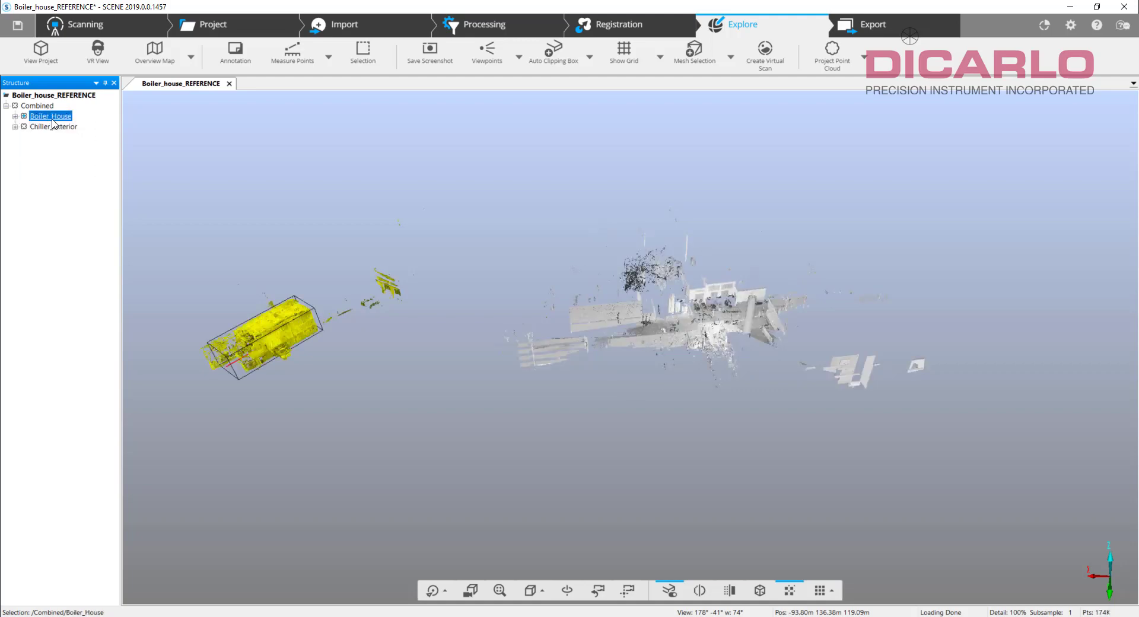
pyautogui.click(50, 126)
# Tick Reference Cluster in Chiller_Exterior's Folder properties, accepting replacement of the existing reference
pyautogui.rightClick(51, 129)
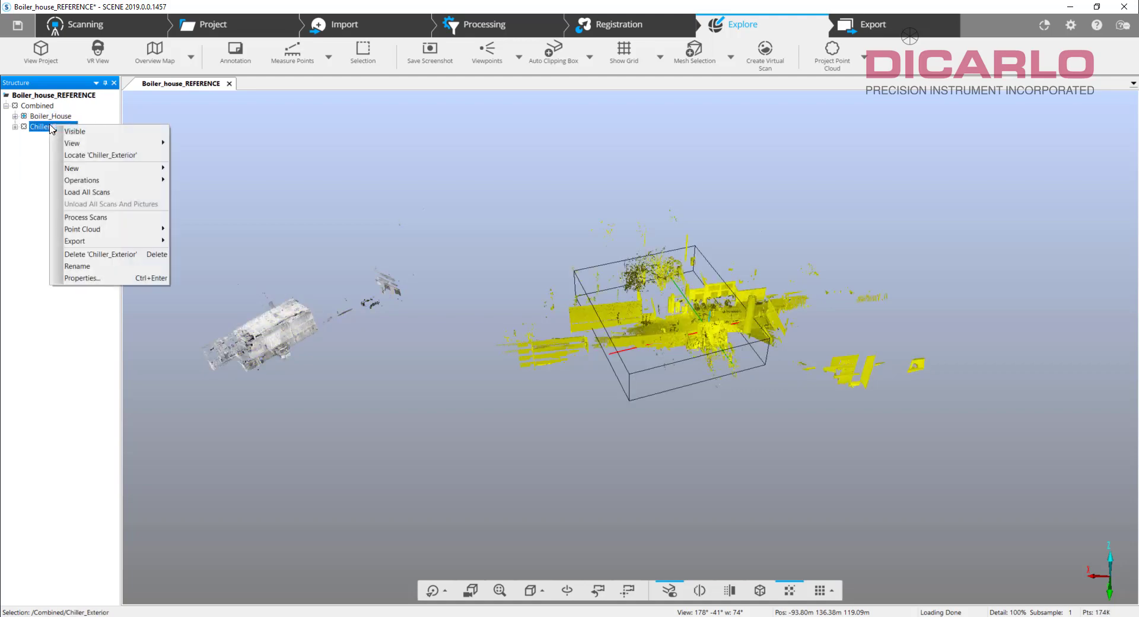
pyautogui.click(119, 278)
pyautogui.click(223, 312)
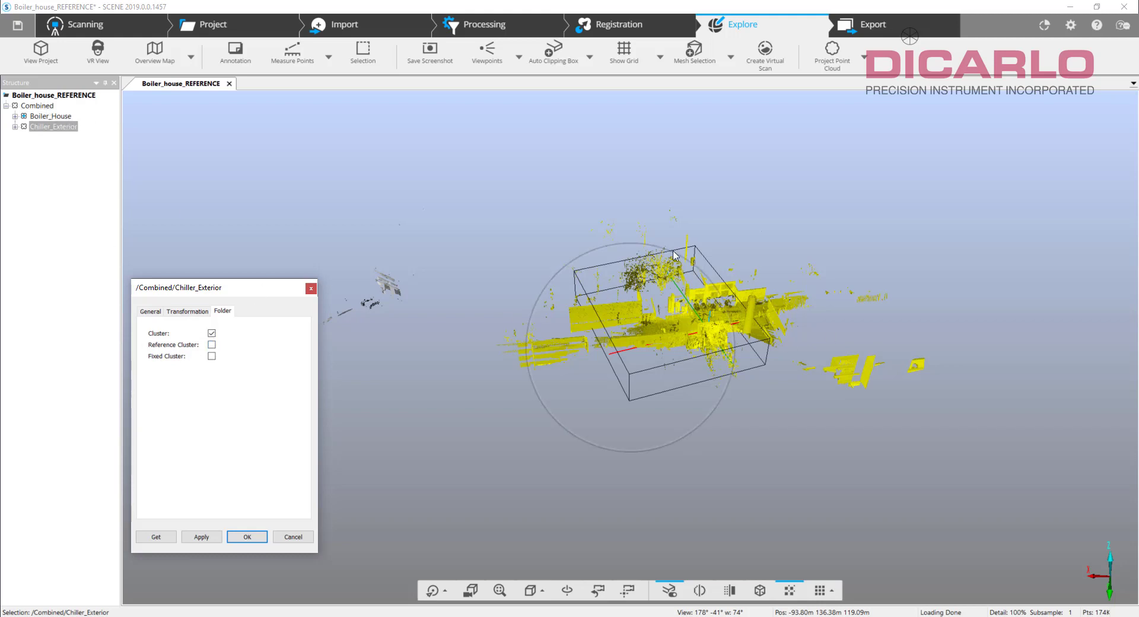
pyautogui.moveTo(248, 295); pyautogui.dragTo(237, 456)
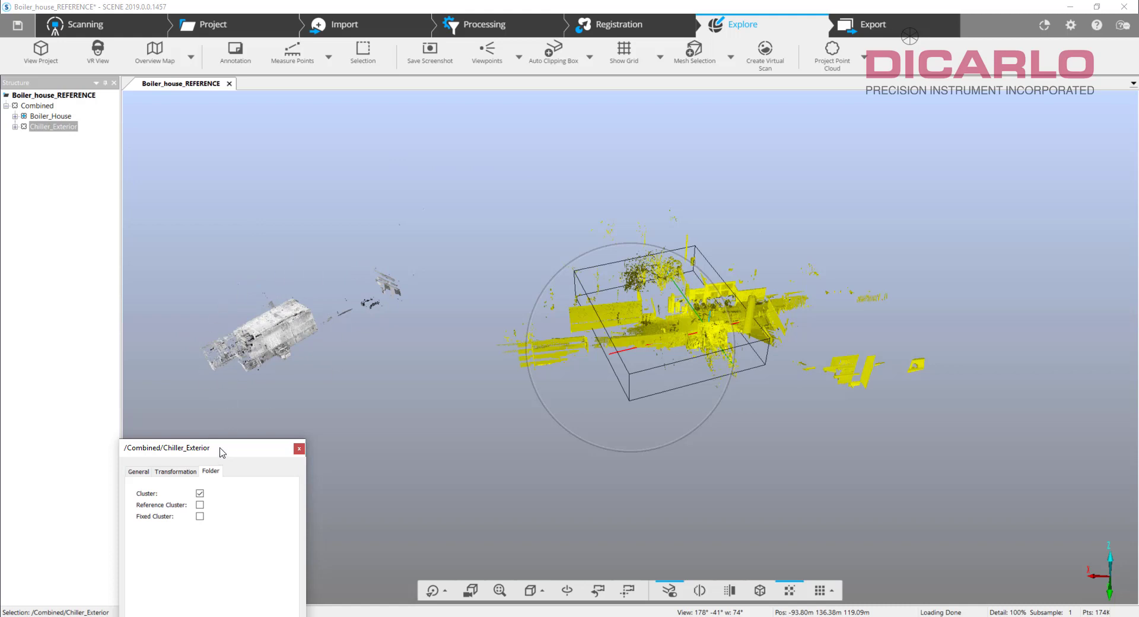
pyautogui.moveTo(221, 449); pyautogui.dragTo(519, 141)
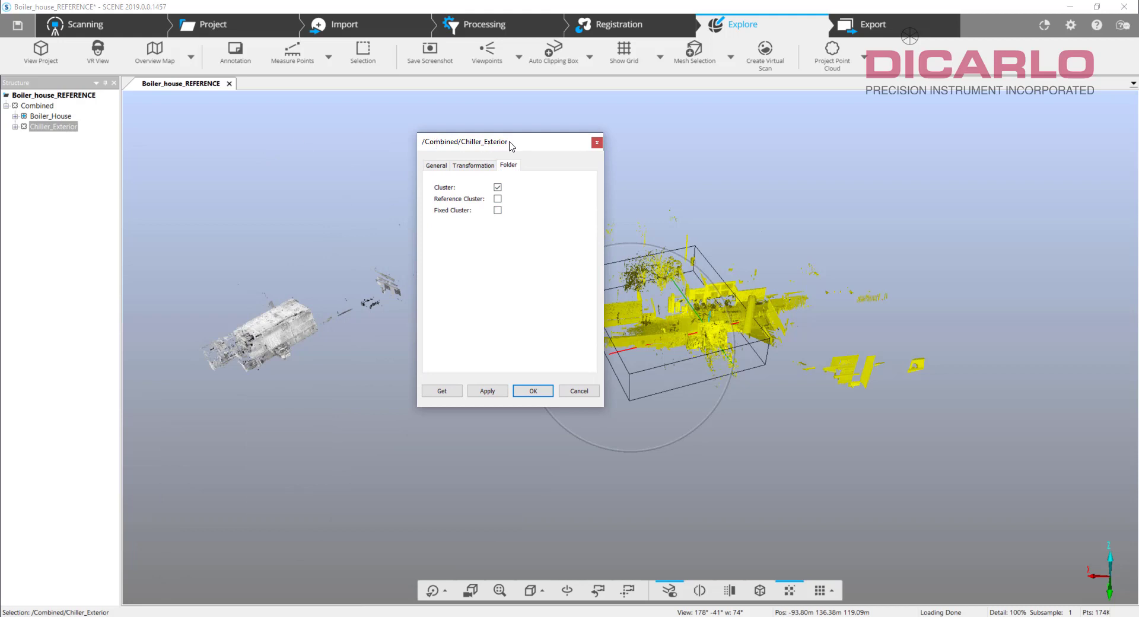
pyautogui.click(498, 200)
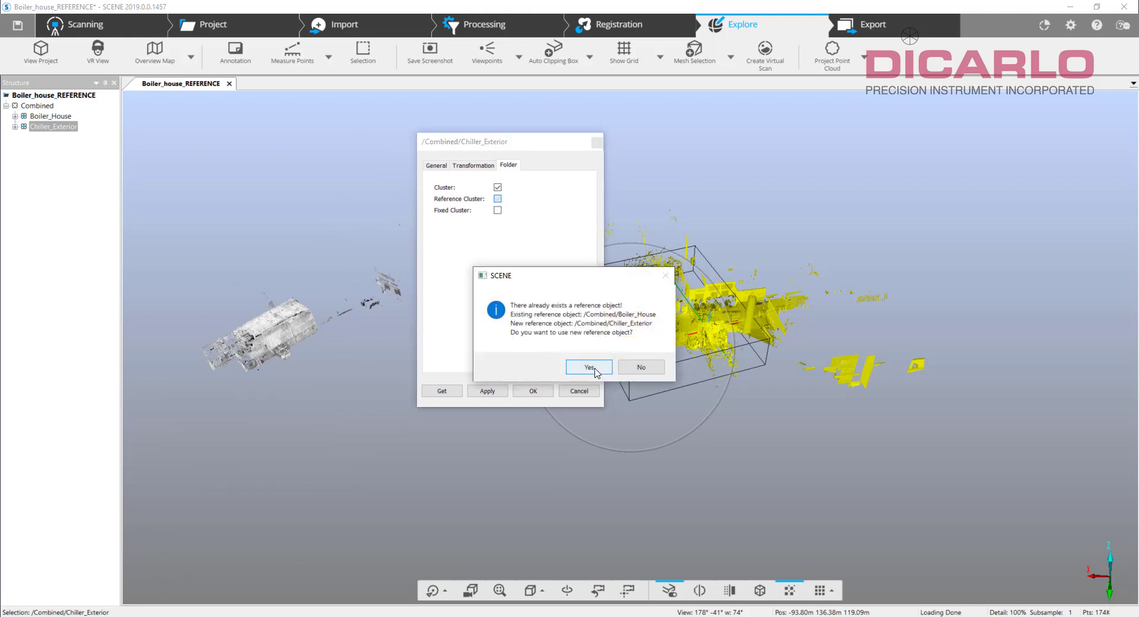
pyautogui.click(595, 370)
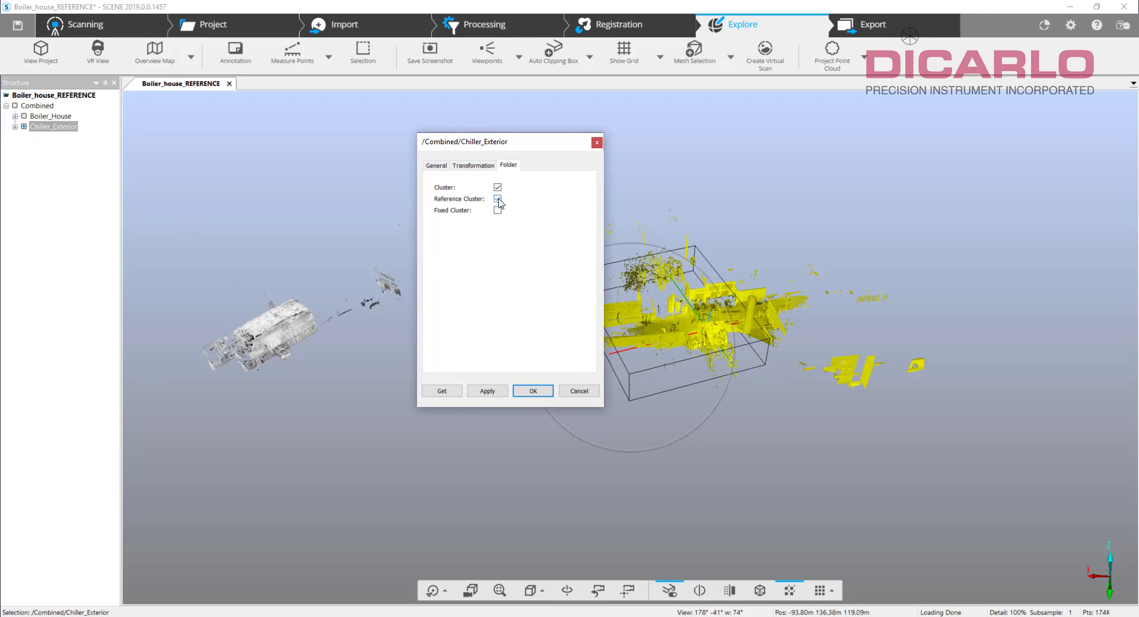
# Apply Chiller_Exterior's properties, then tick Reference Cluster for Boiler_House and apply
pyautogui.click(533, 391)
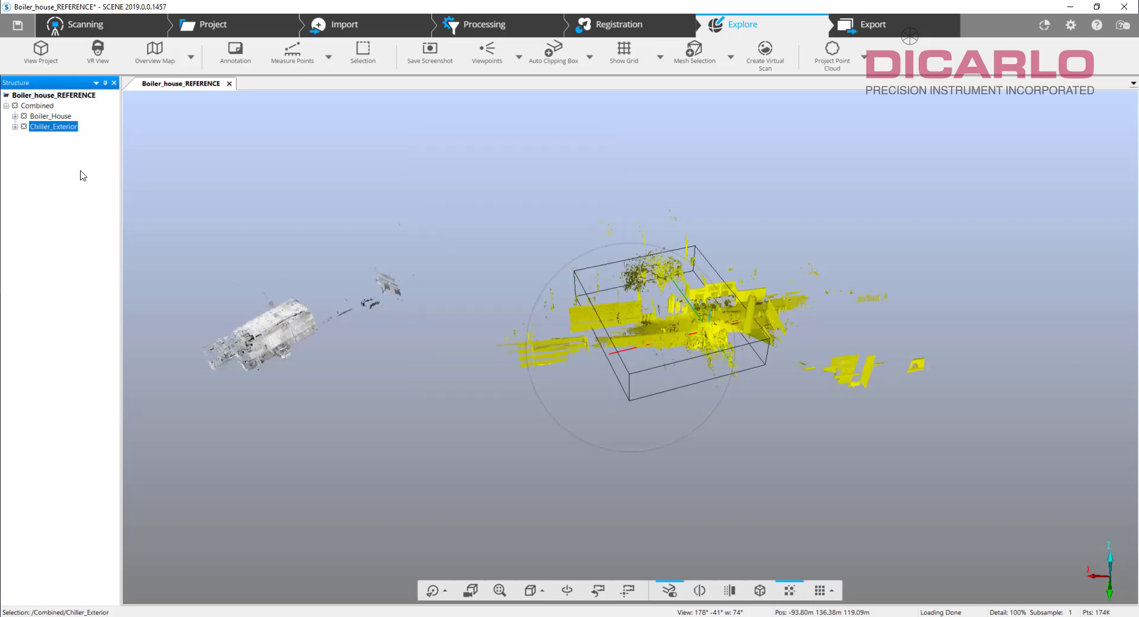
pyautogui.rightClick(57, 116)
pyautogui.click(95, 267)
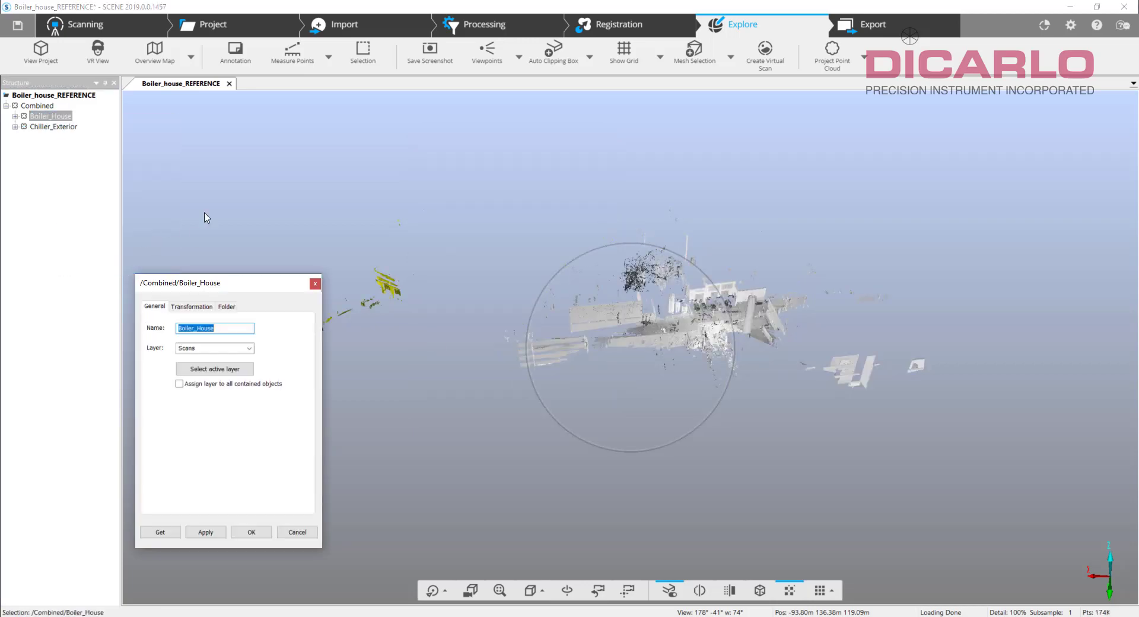
pyautogui.click(226, 307)
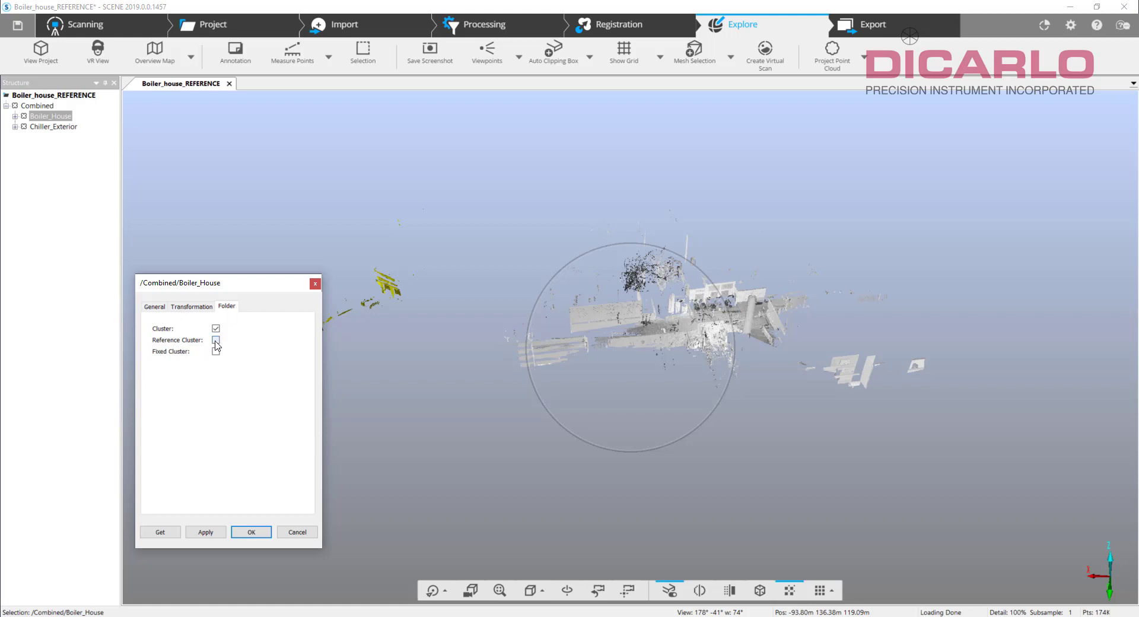
pyautogui.click(216, 340)
pyautogui.click(251, 531)
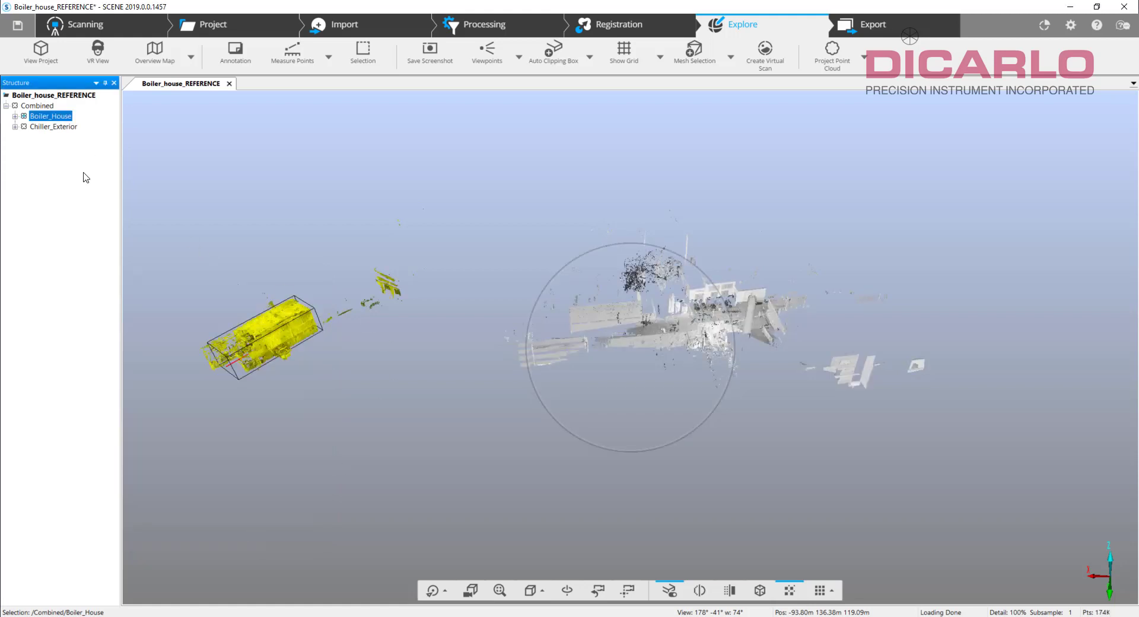
# Review the workspace Transformation position X, Y, Z values and close the properties
pyautogui.rightClick(40, 95)
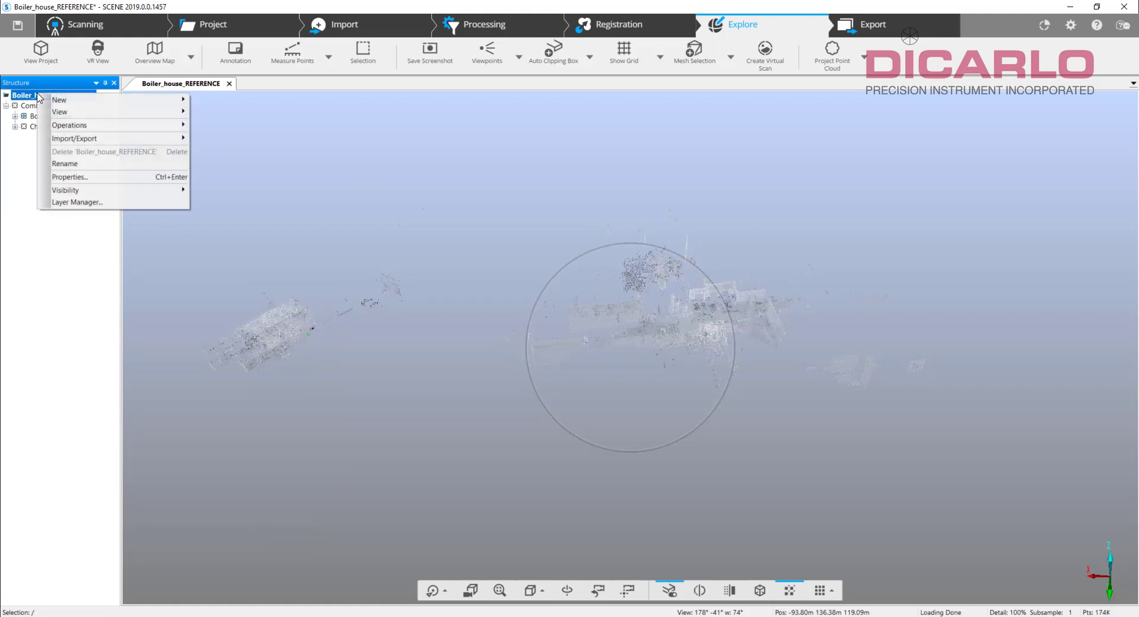
pyautogui.click(89, 176)
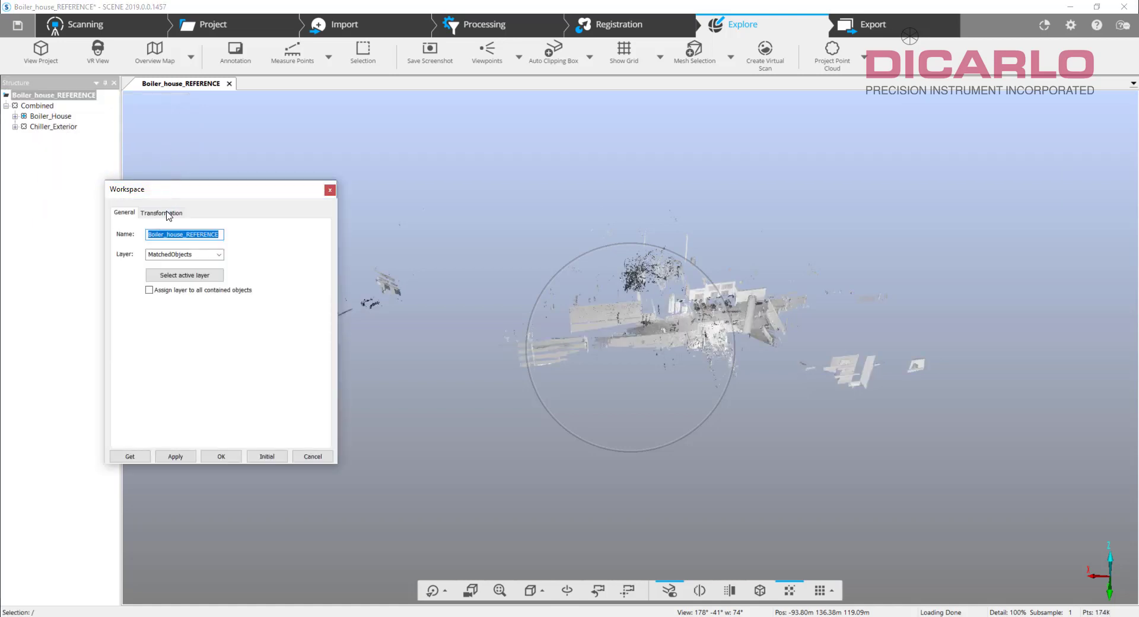
pyautogui.click(162, 212)
pyautogui.press('Tab')
pyautogui.press('Tab')
pyautogui.hotkey('shift', 'Tab')
pyautogui.hotkey('shift', 'Tab')
pyautogui.click(224, 243)
pyautogui.click(229, 457)
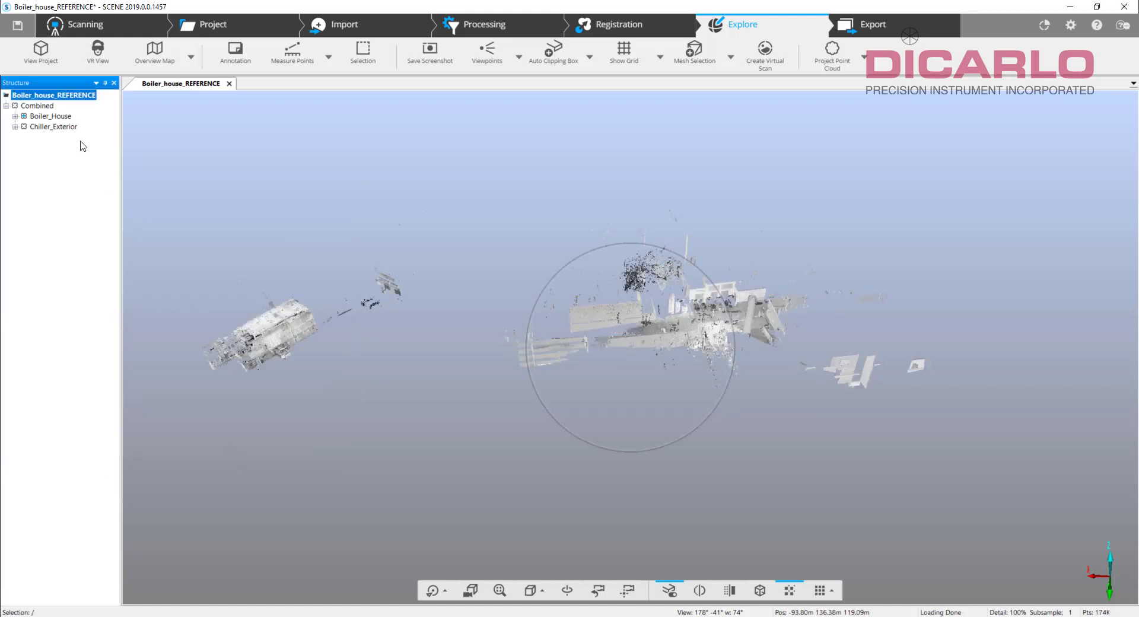
# Run Target Based automatic registration on the Combined cluster and confirm every scan registered correctly
pyautogui.click(615, 27)
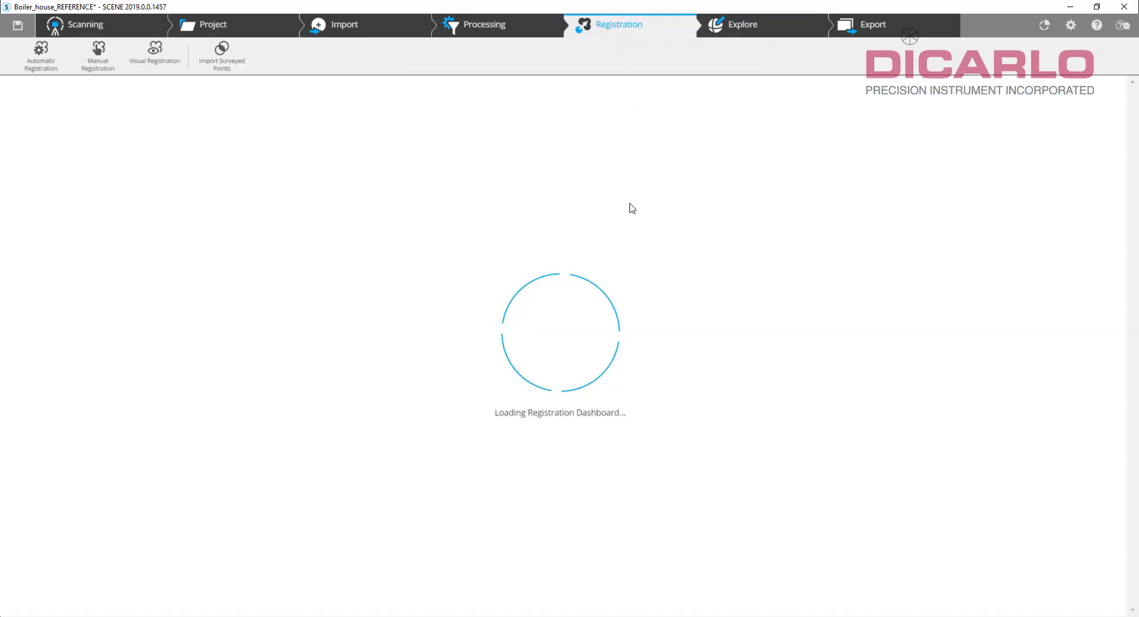
pyautogui.click(561, 172)
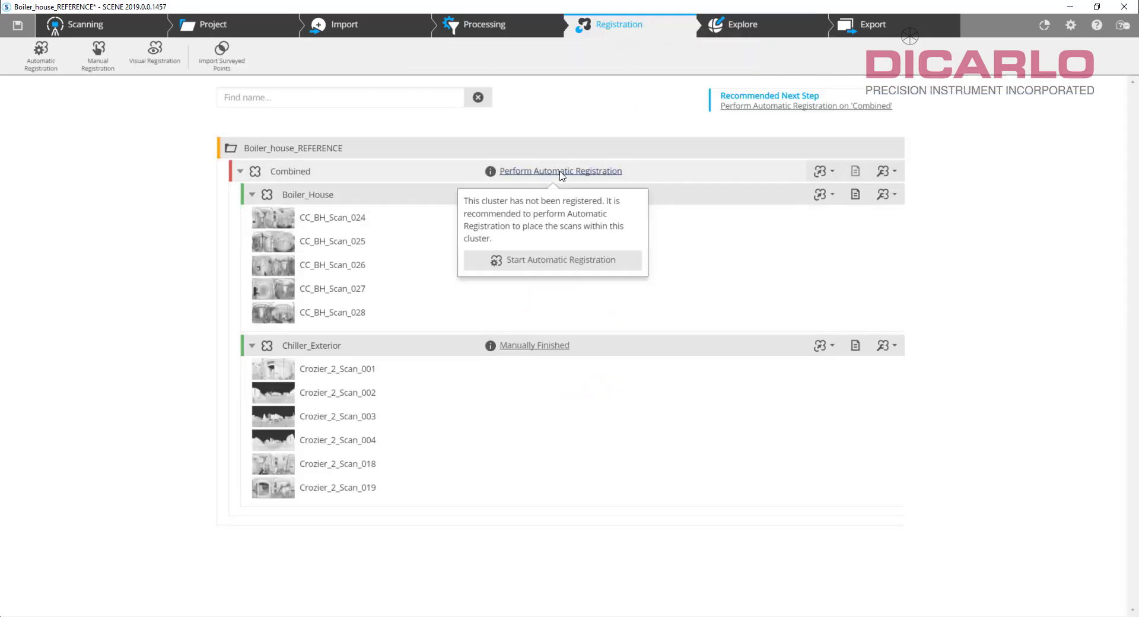
pyautogui.click(562, 259)
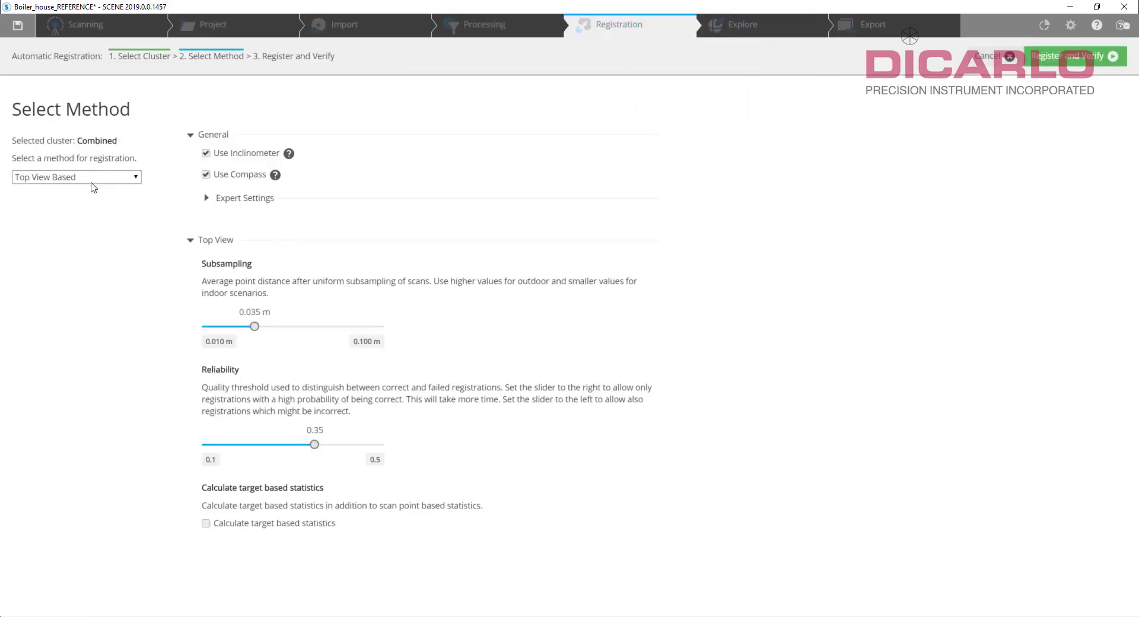
pyautogui.click(91, 177)
pyautogui.click(83, 187)
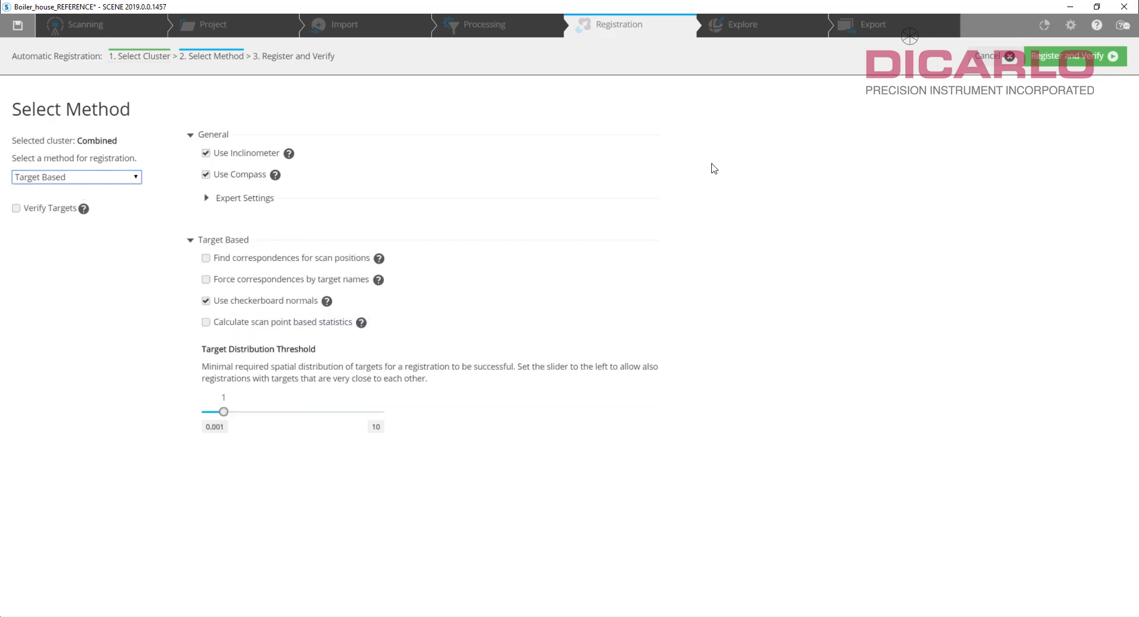
pyautogui.click(1059, 57)
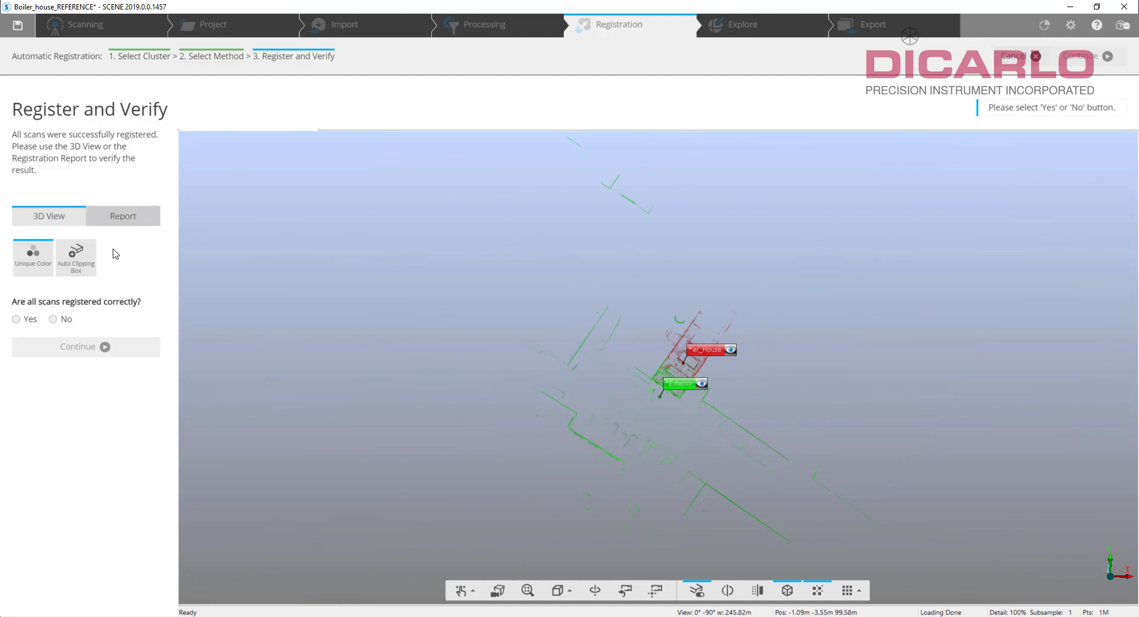
pyautogui.click(16, 319)
# Finish the registration and load the whole project in 3D in the Explore view
pyautogui.click(73, 350)
pyautogui.click(745, 29)
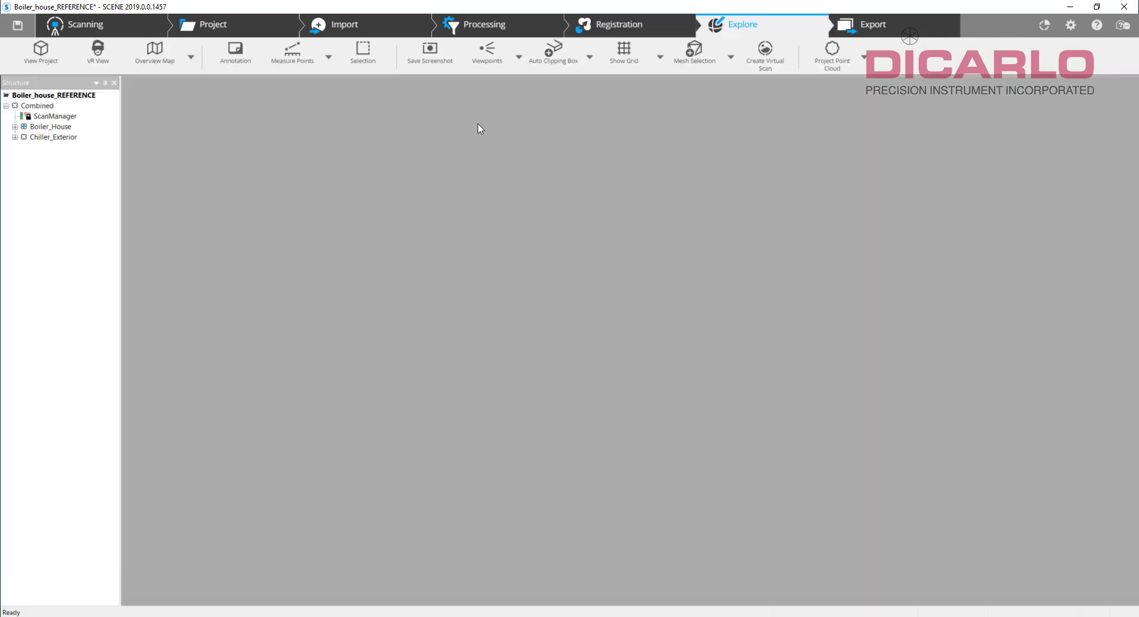
pyautogui.click(40, 52)
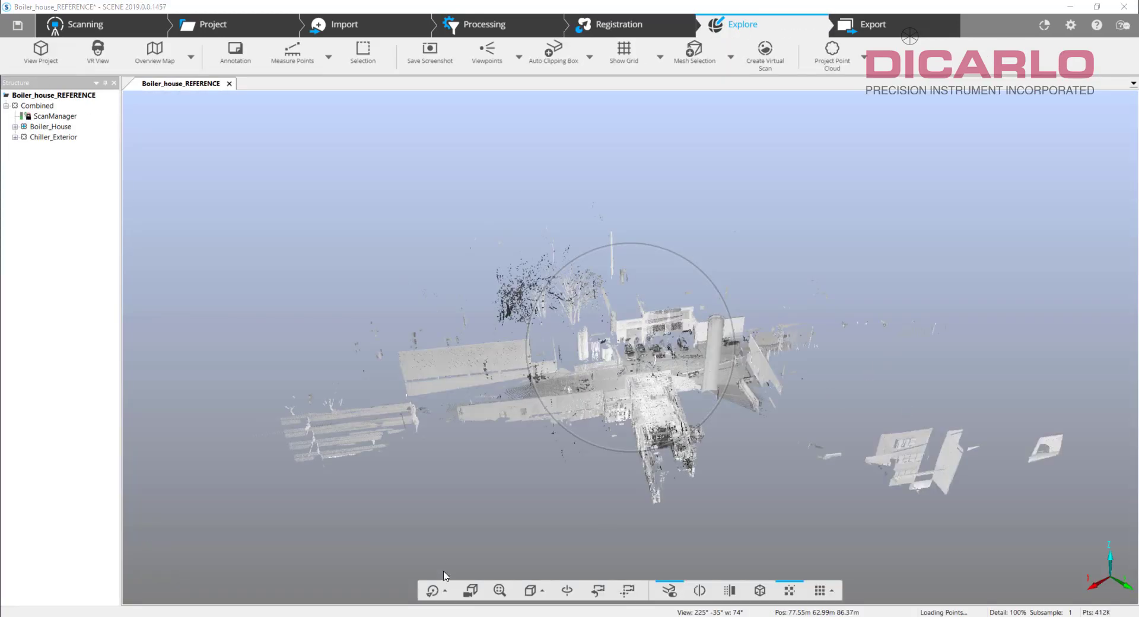
# Show the combined cloud from the Top view, tilt it briefly, then return to looking straight down
pyautogui.click(532, 591)
pyautogui.click(574, 437)
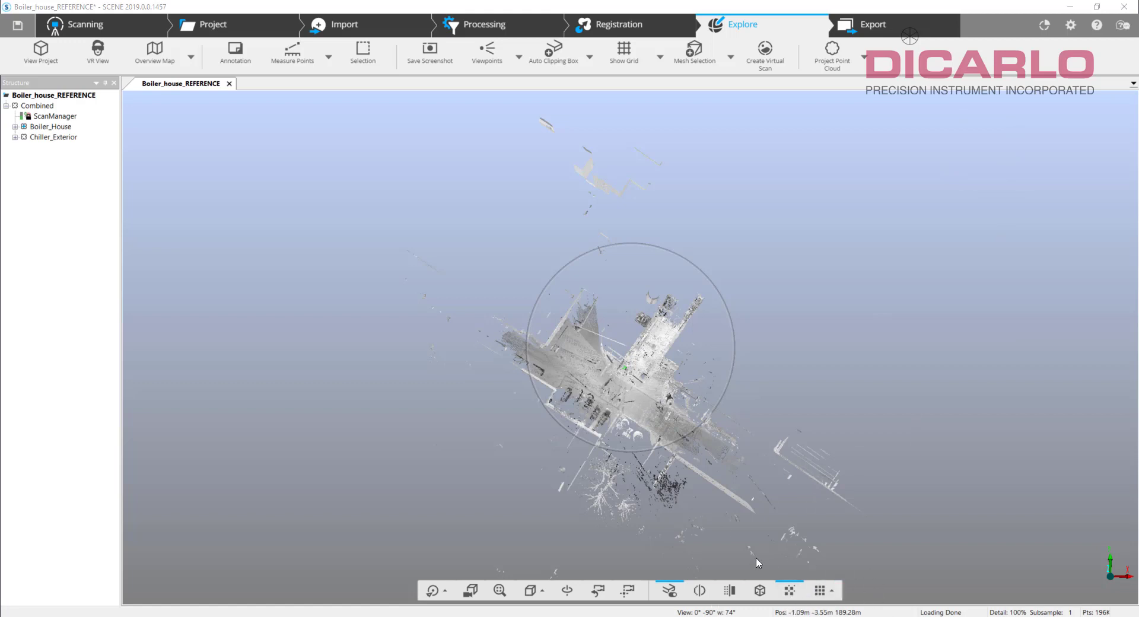
pyautogui.moveTo(836, 453); pyautogui.dragTo(984, 246)
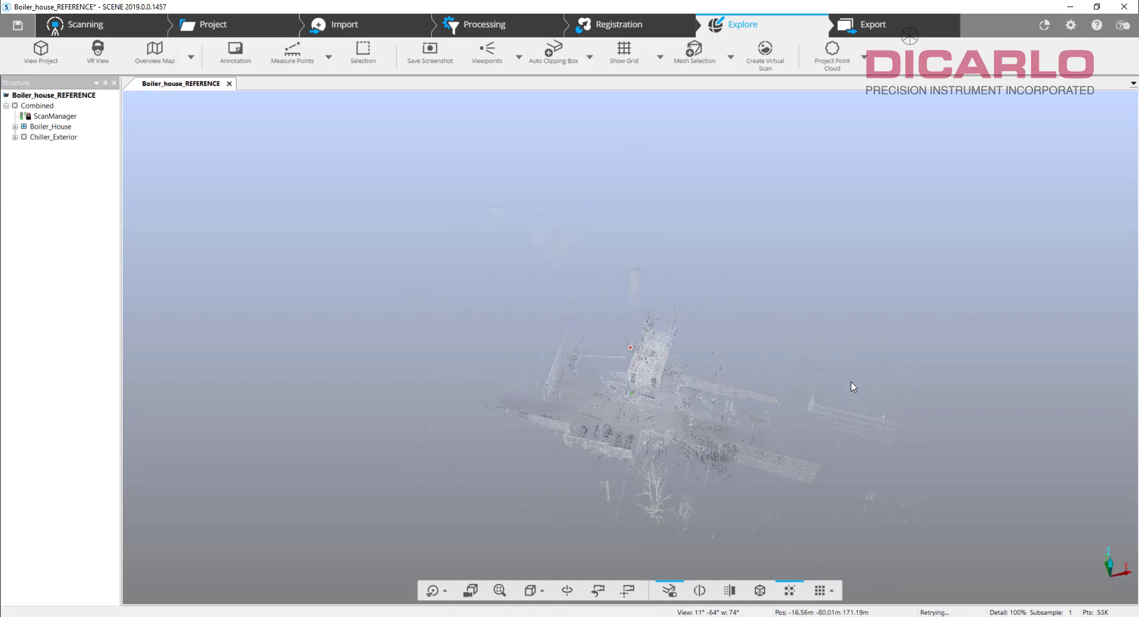
pyautogui.moveTo(840, 395); pyautogui.dragTo(849, 482)
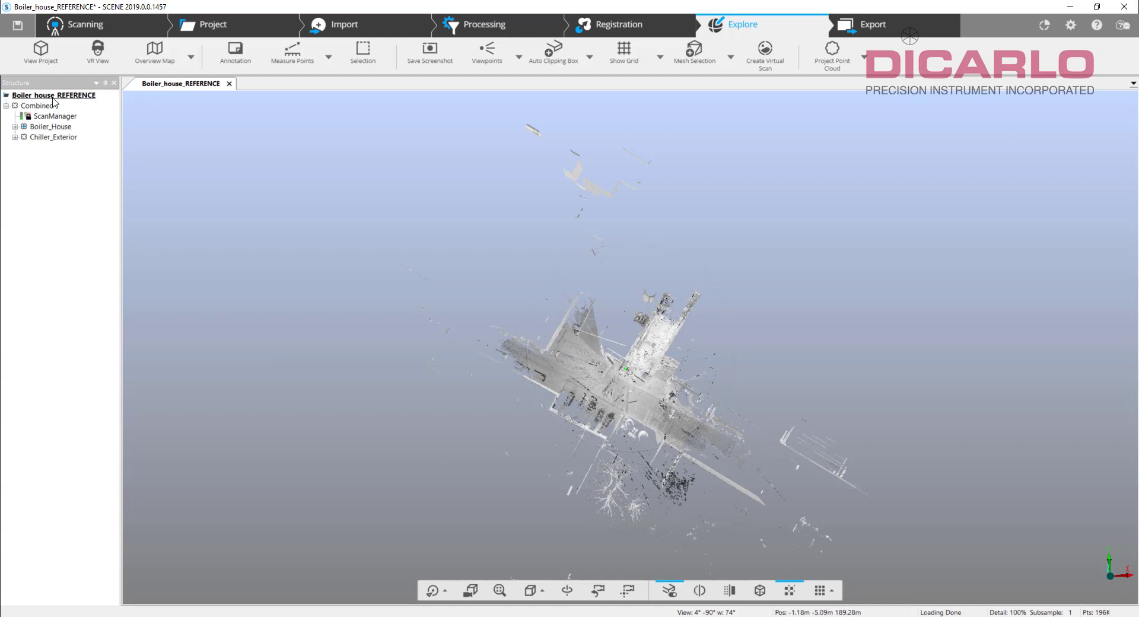
# Set Boiler_house_REFERENCE's Transformation position to X 1000, Y 2000, Z 3000 m and check the result
pyautogui.rightClick(53, 97)
pyautogui.click(104, 190)
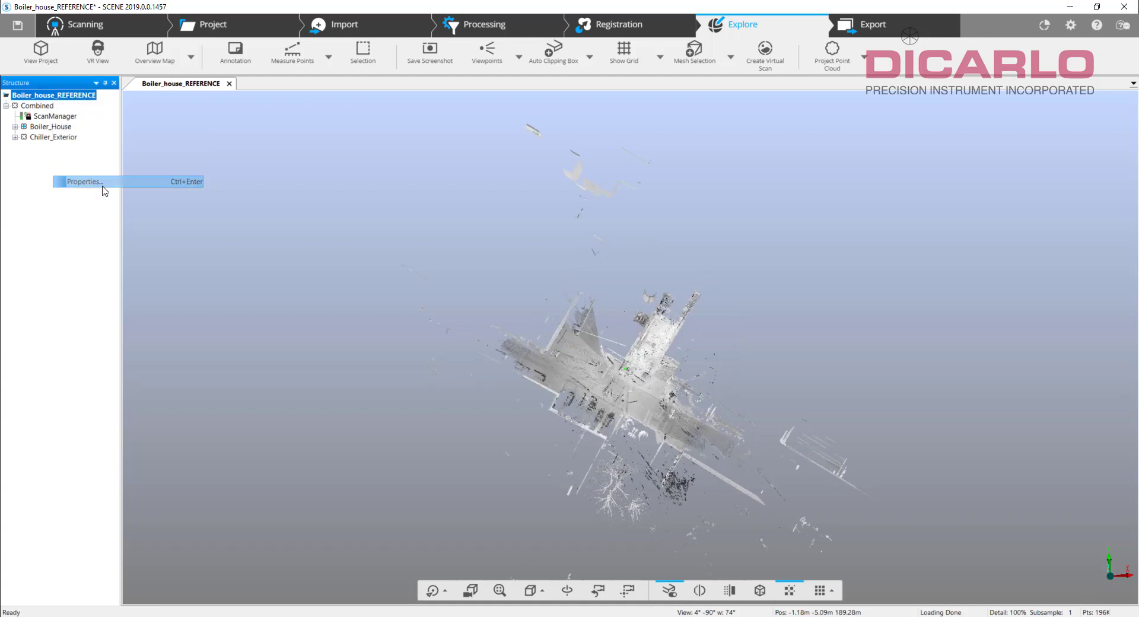
pyautogui.click(170, 220)
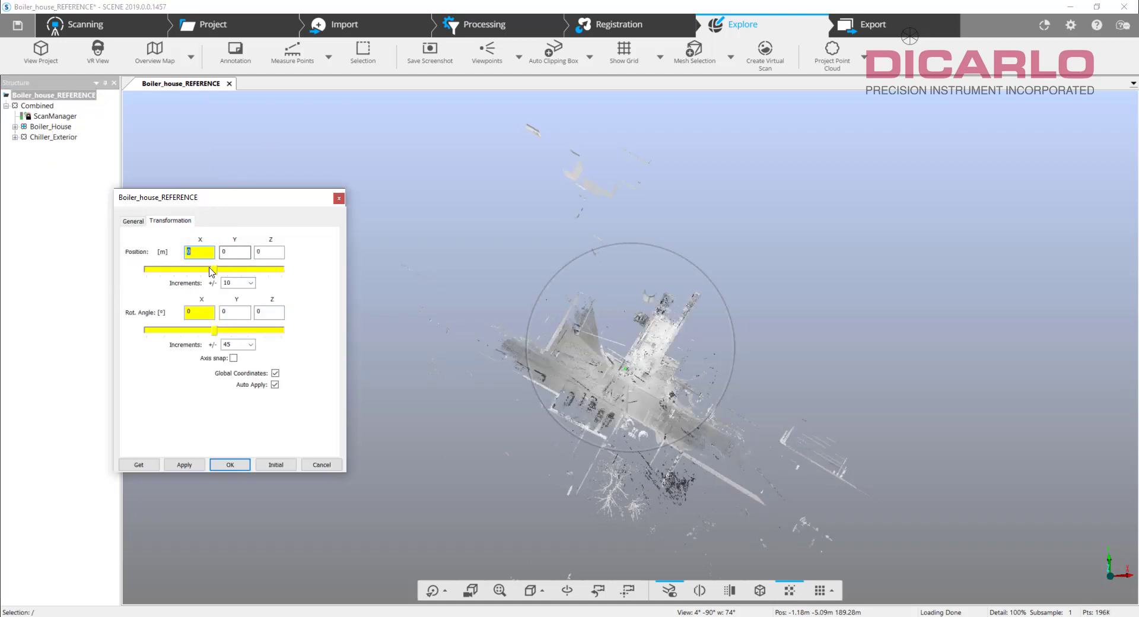
pyautogui.moveTo(239, 197); pyautogui.dragTo(382, 161)
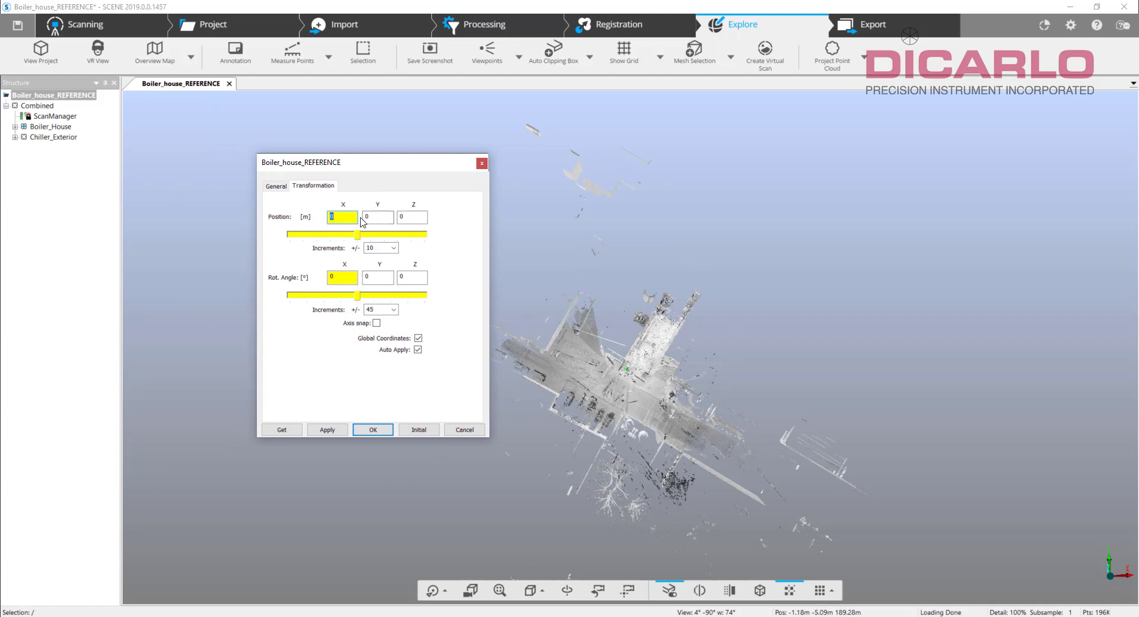
pyautogui.press('Tab')
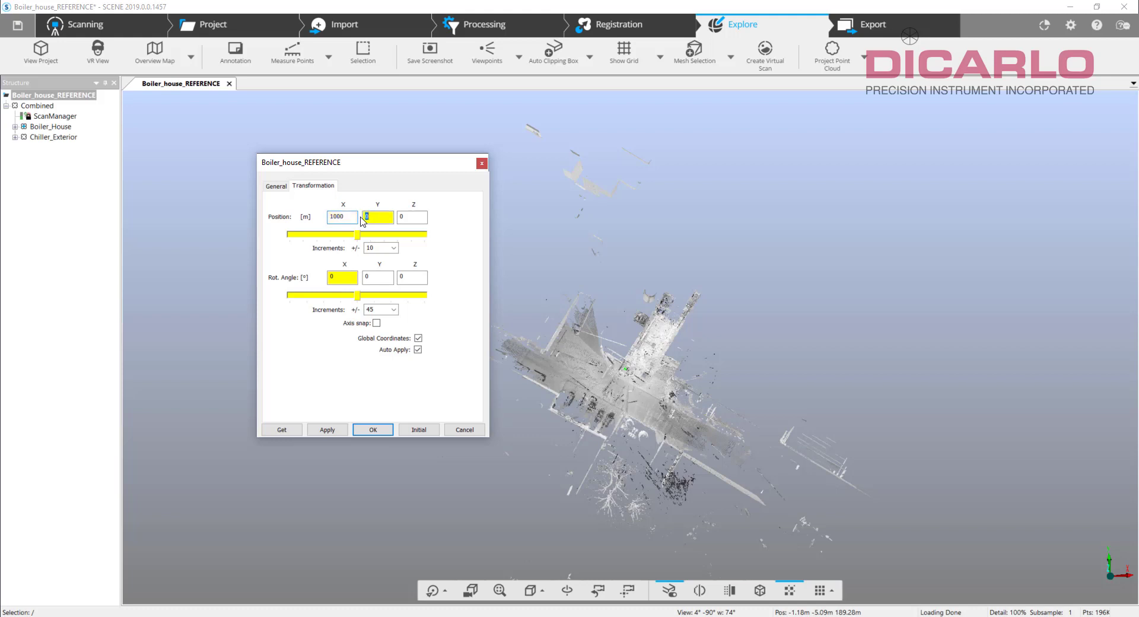
pyautogui.press('Tab')
pyautogui.write('3000')
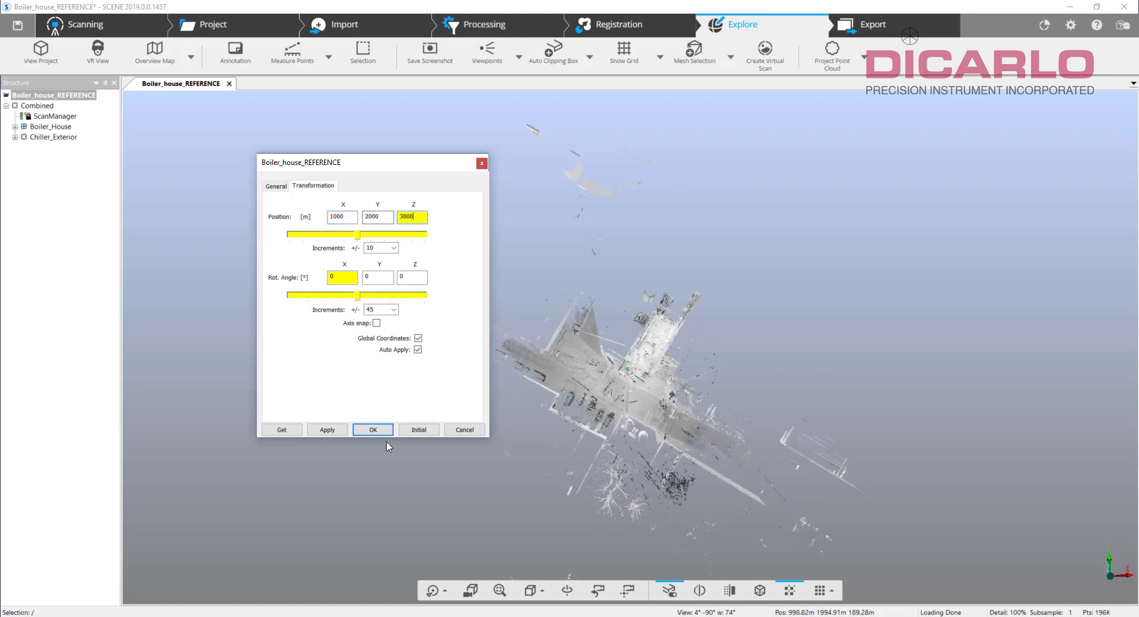
pyautogui.click(373, 429)
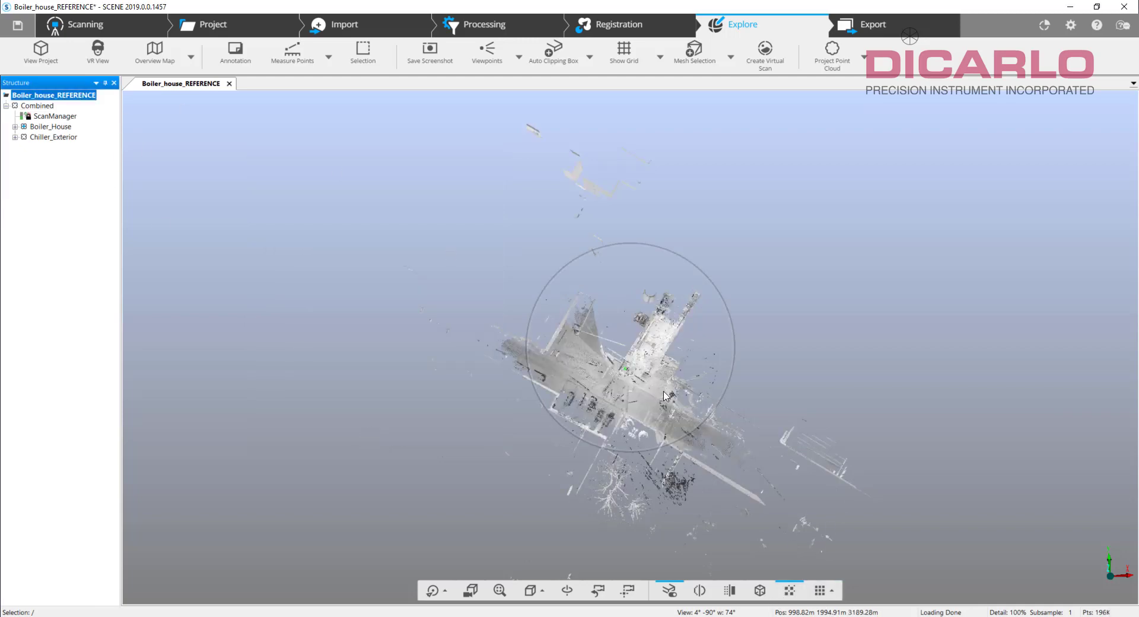
pyautogui.moveTo(897, 516); pyautogui.dragTo(974, 356)
pyautogui.click(65, 138)
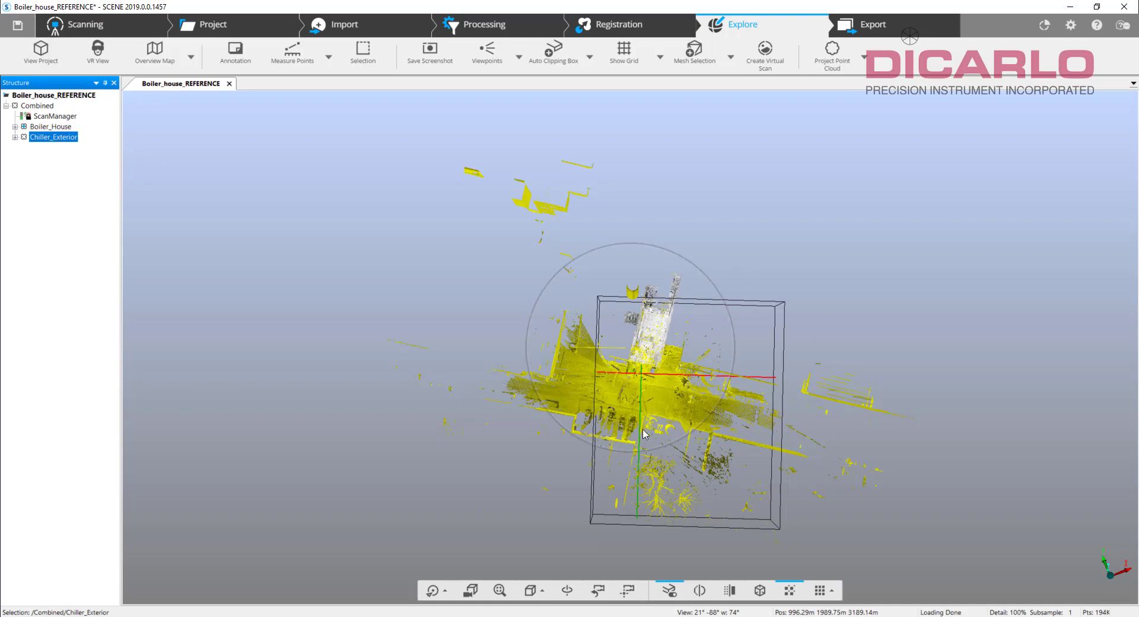
# Expand Chiller_Exterior to show its six Crozier_2 scans and select Crozier_2_Scan_002
pyautogui.click(15, 137)
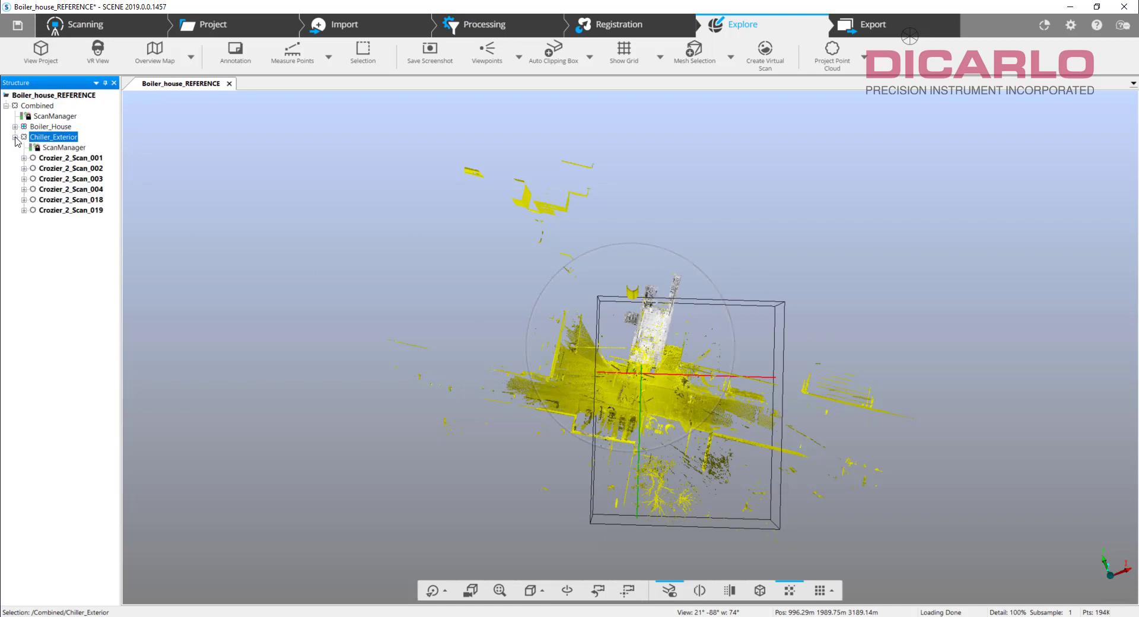
pyautogui.click(73, 170)
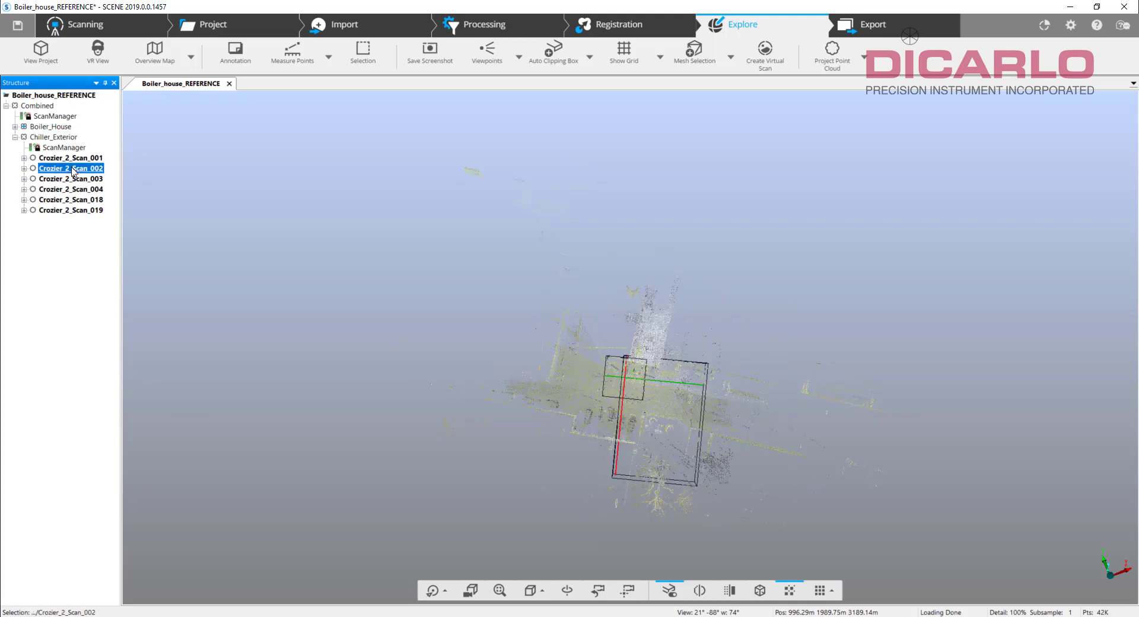
# Start an ordered-scan export of Crozier_2_Scan_002 targeting the FARO\Boiler_house_REFERENCE\FLS folder
pyautogui.rightClick(72, 169)
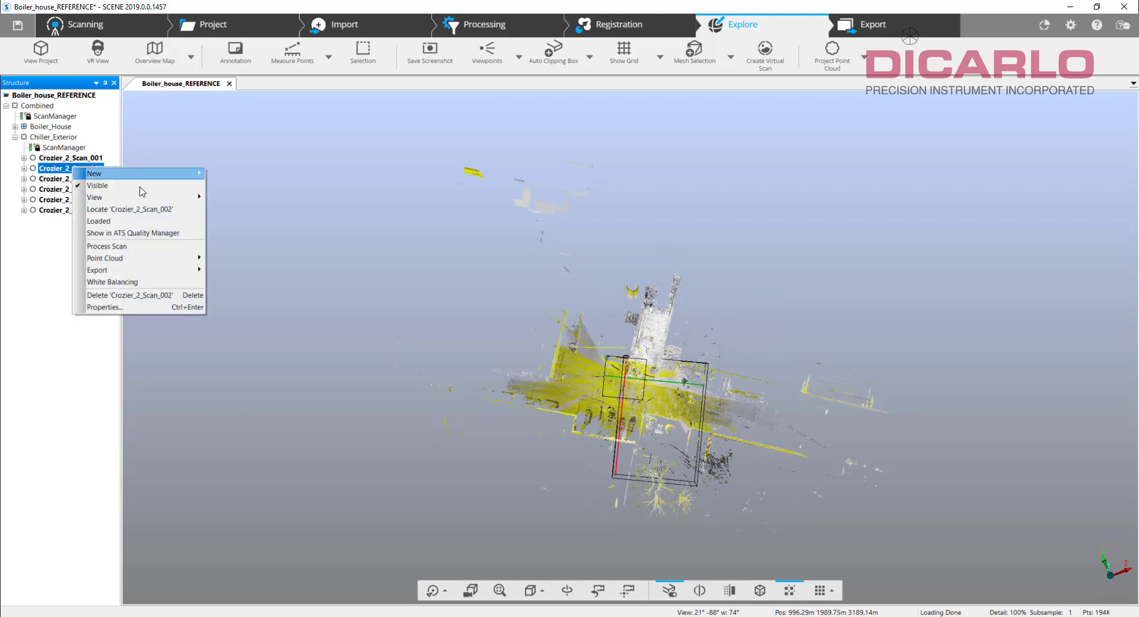
pyautogui.moveTo(152, 272)
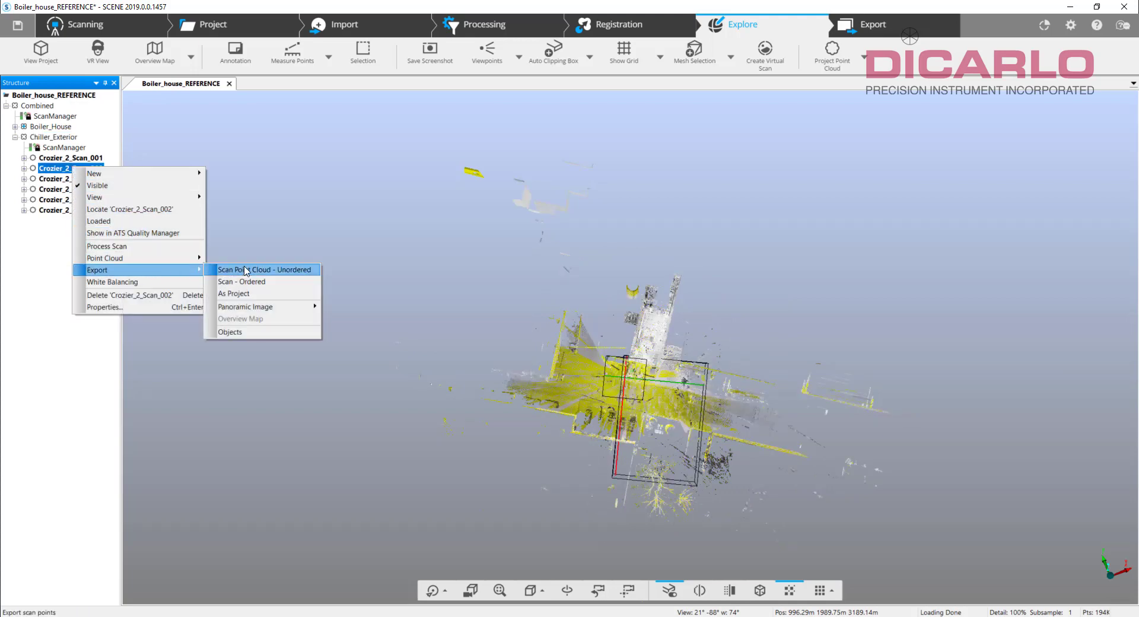
pyautogui.click(291, 282)
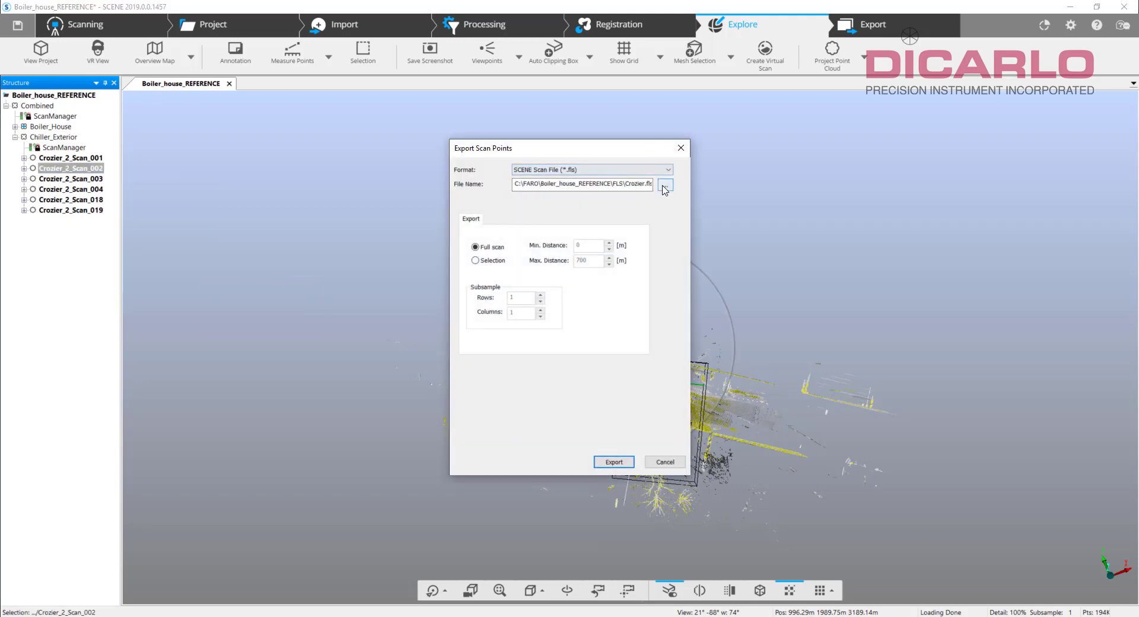
pyautogui.click(665, 185)
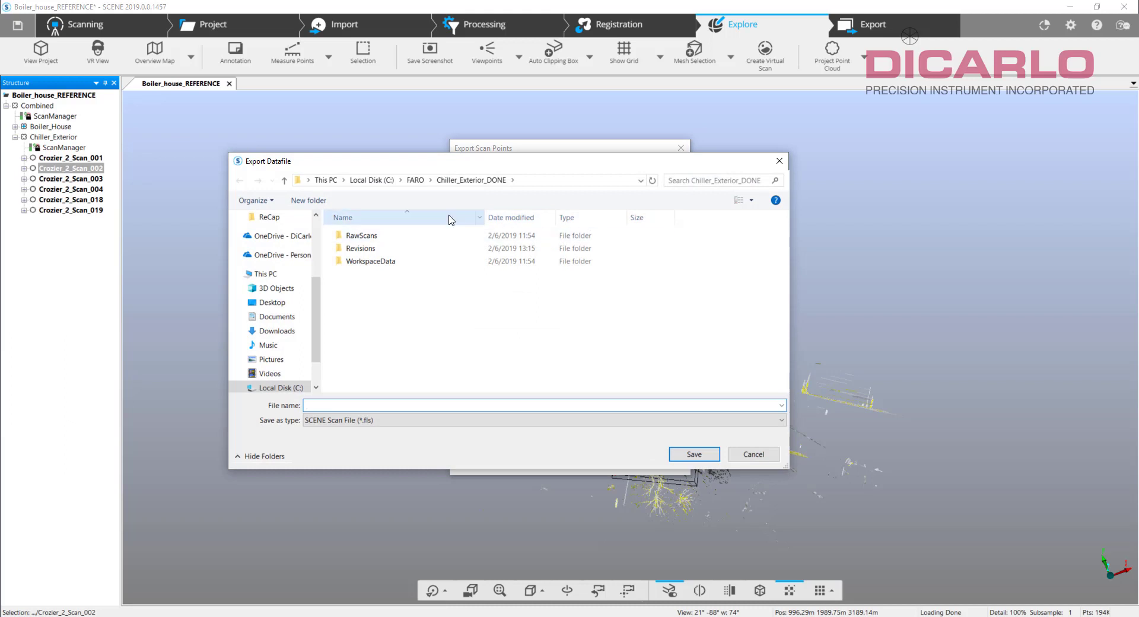
pyautogui.click(417, 179)
pyautogui.doubleClick(395, 248)
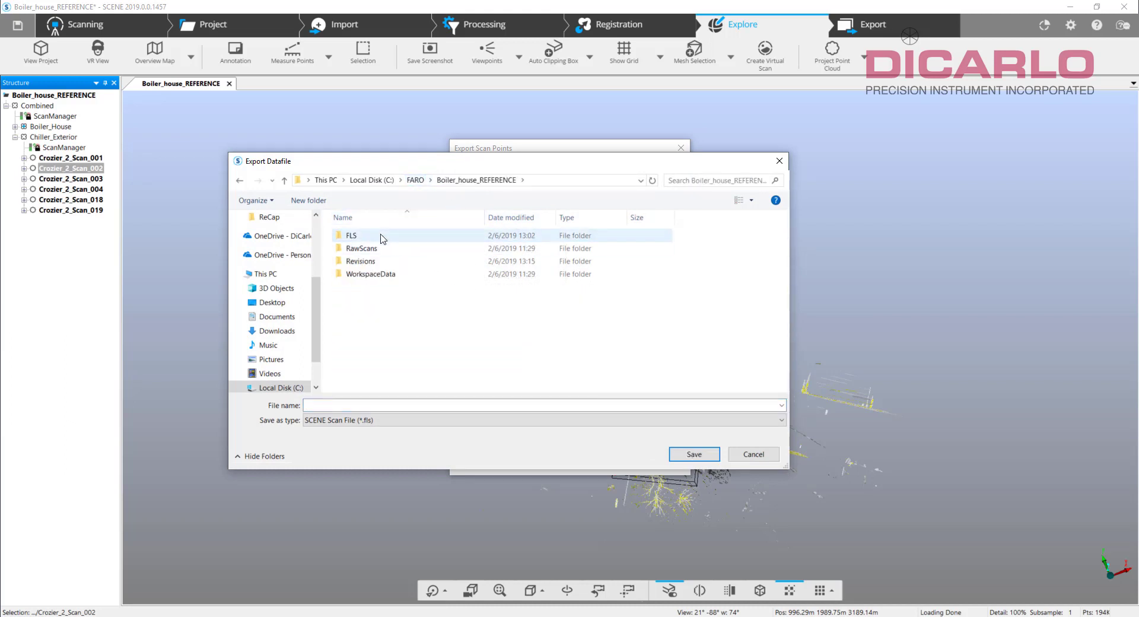
pyautogui.doubleClick(383, 235)
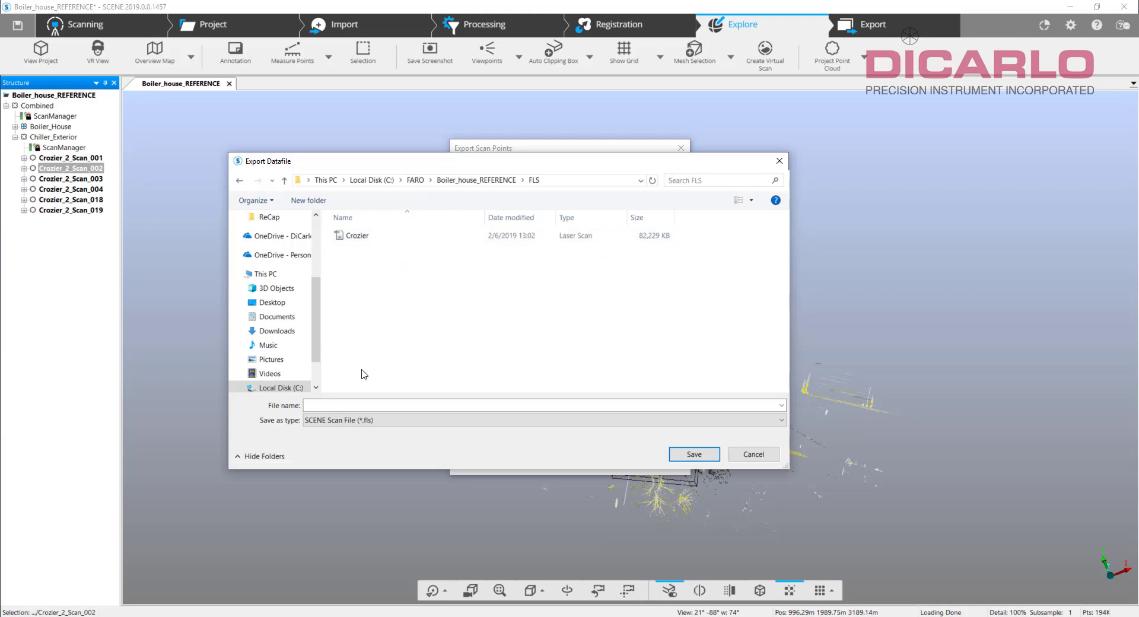
# Name the export file Crozier002 and export the scan
pyautogui.click(355, 236)
pyautogui.click(346, 408)
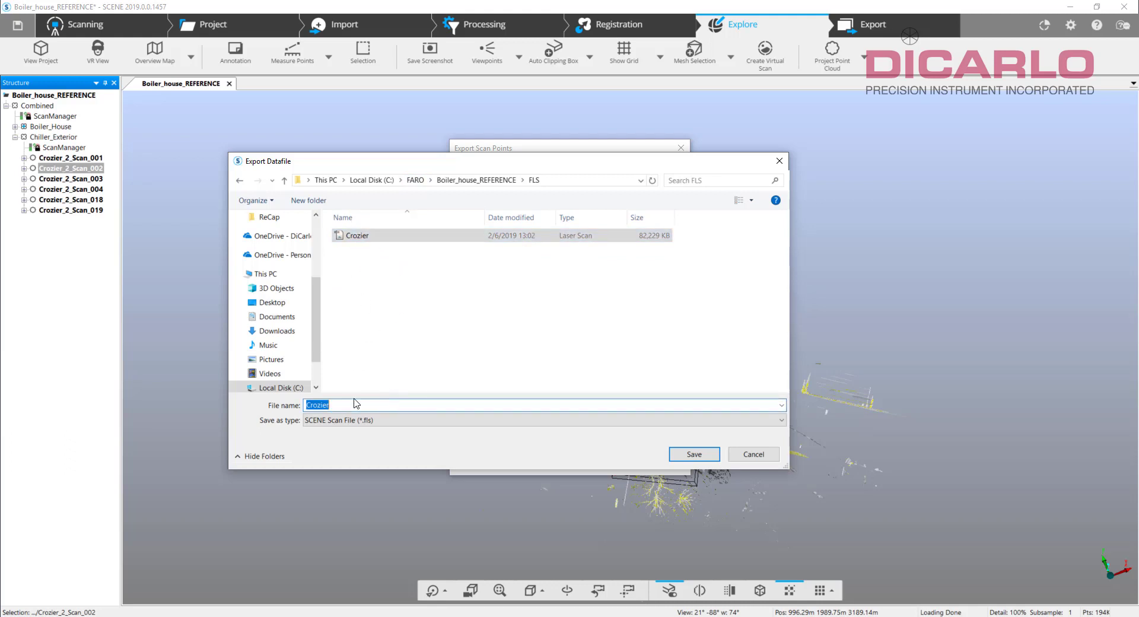
pyautogui.click(354, 405)
pyautogui.write('002')
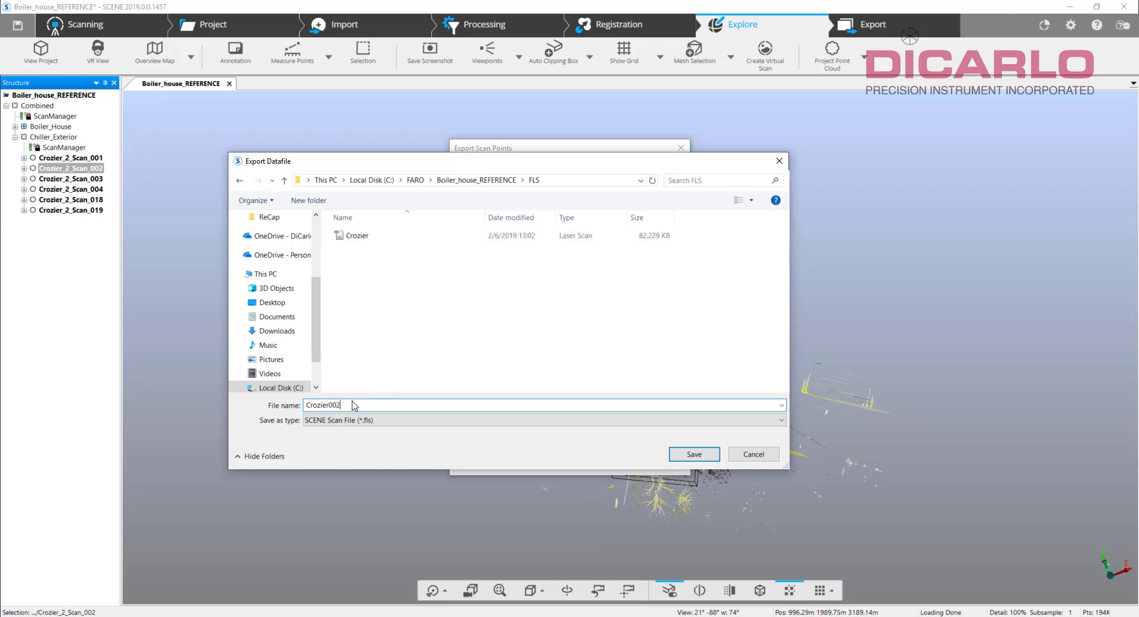
pyautogui.click(702, 454)
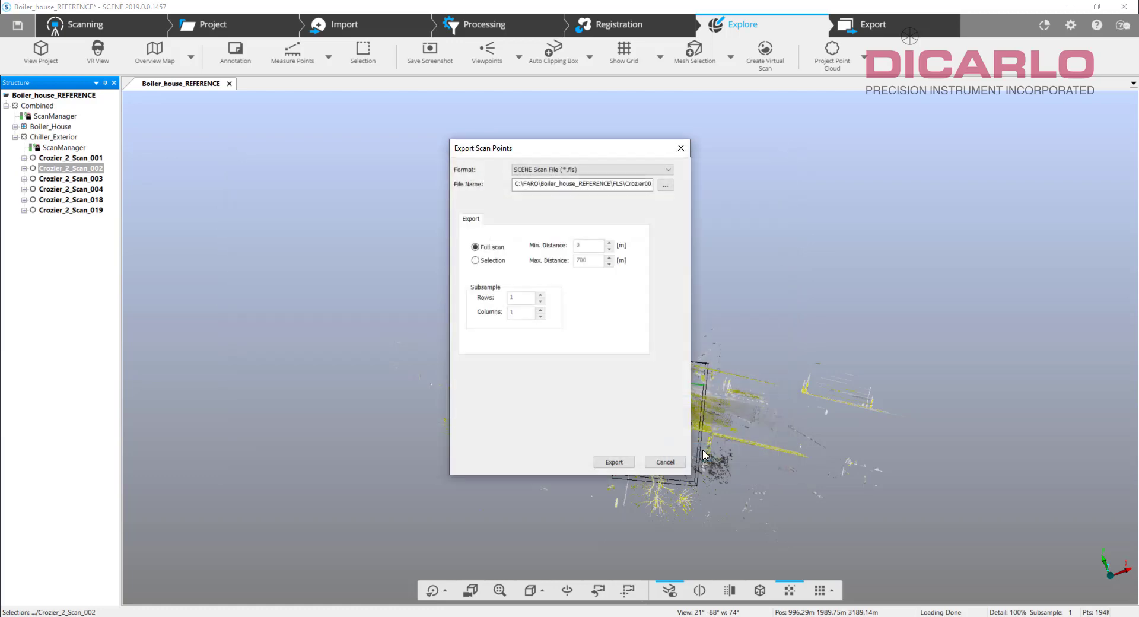
pyautogui.click(613, 462)
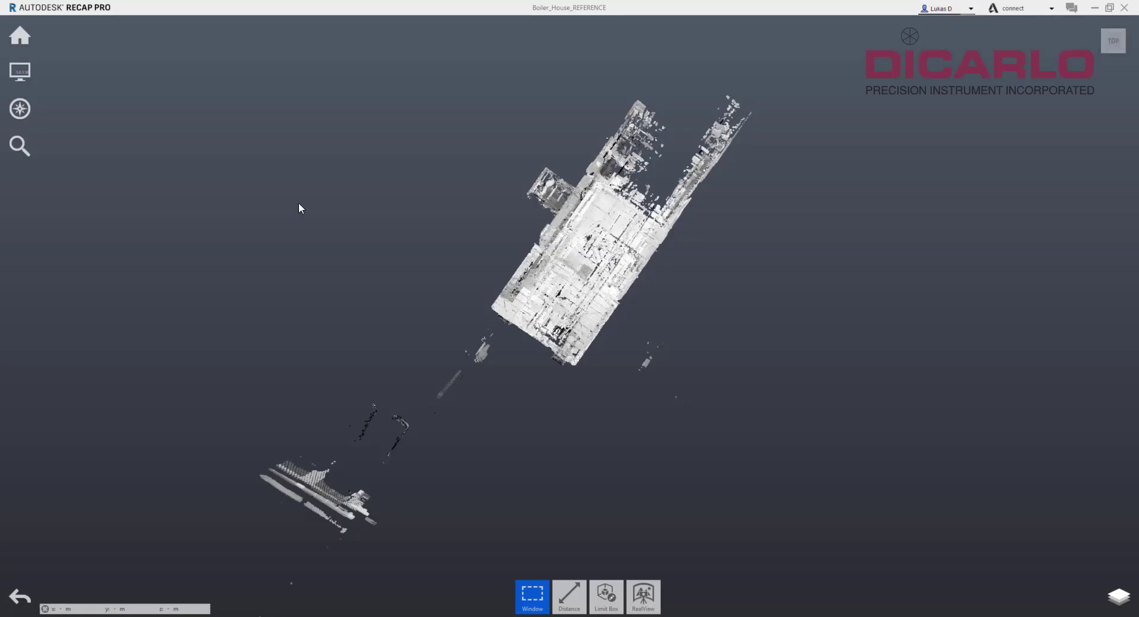
# Import Crozier002 from FARO\Boiler_house_REFERENCE\FLS into the ReCap project using the Minimal filter
pyautogui.moveTo(10, 41)
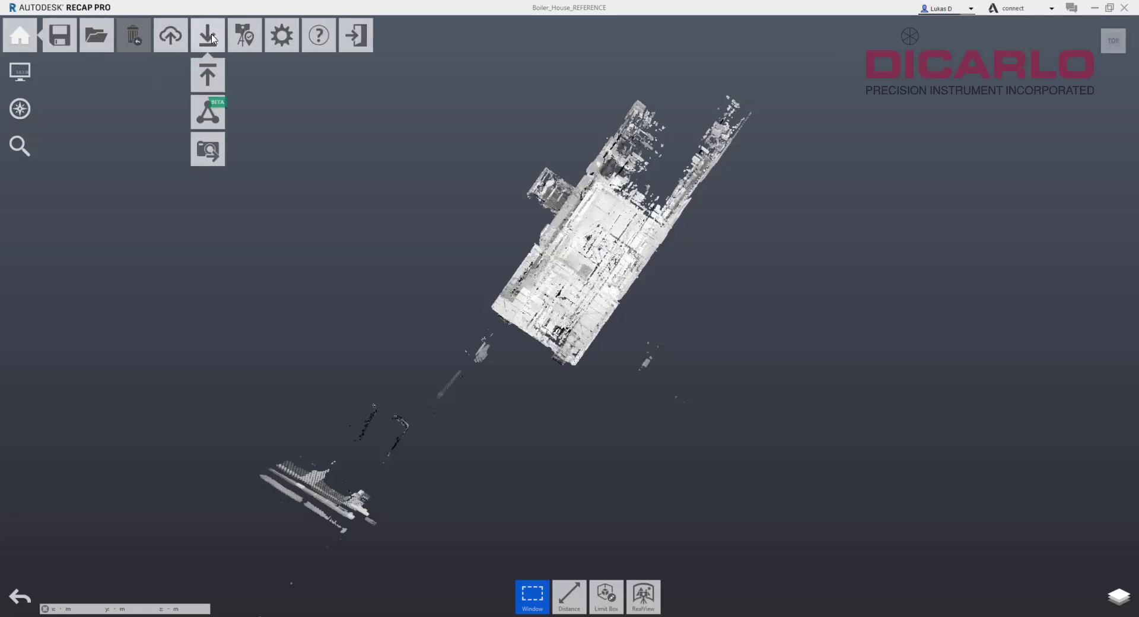
pyautogui.click(208, 37)
pyautogui.click(510, 265)
pyautogui.click(192, 30)
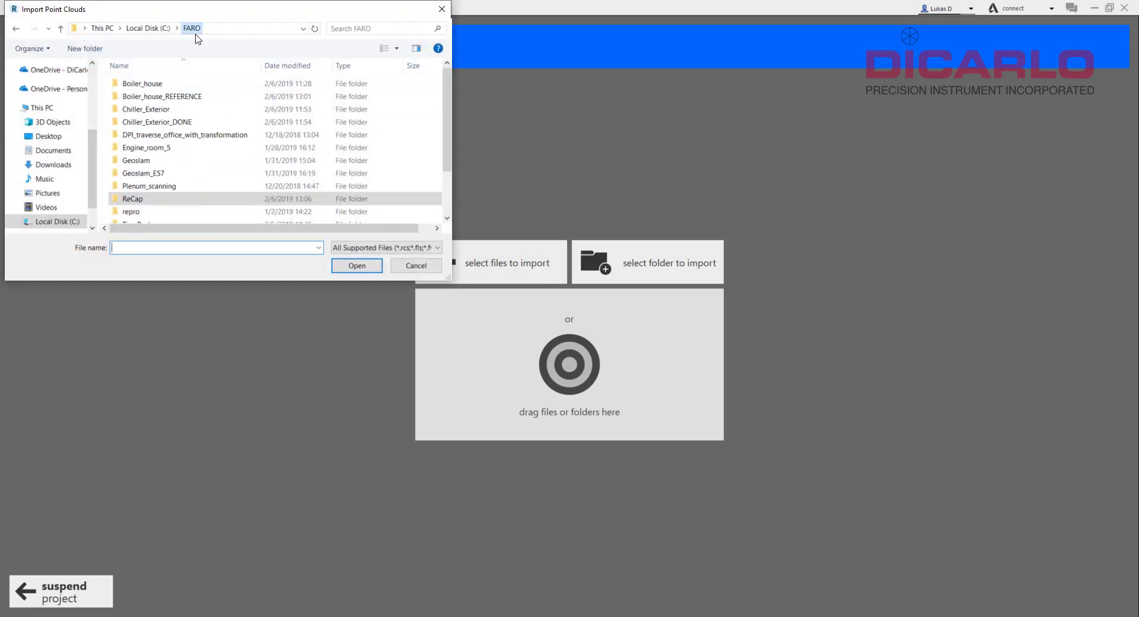
pyautogui.doubleClick(173, 98)
pyautogui.doubleClick(146, 84)
pyautogui.click(166, 97)
pyautogui.click(357, 266)
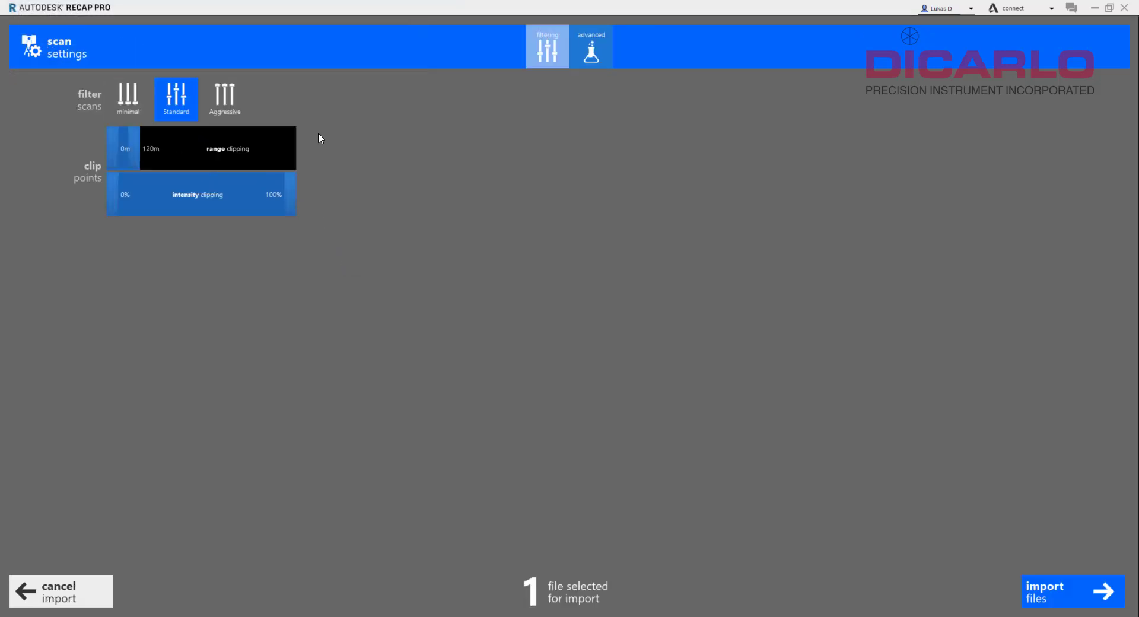
pyautogui.click(132, 99)
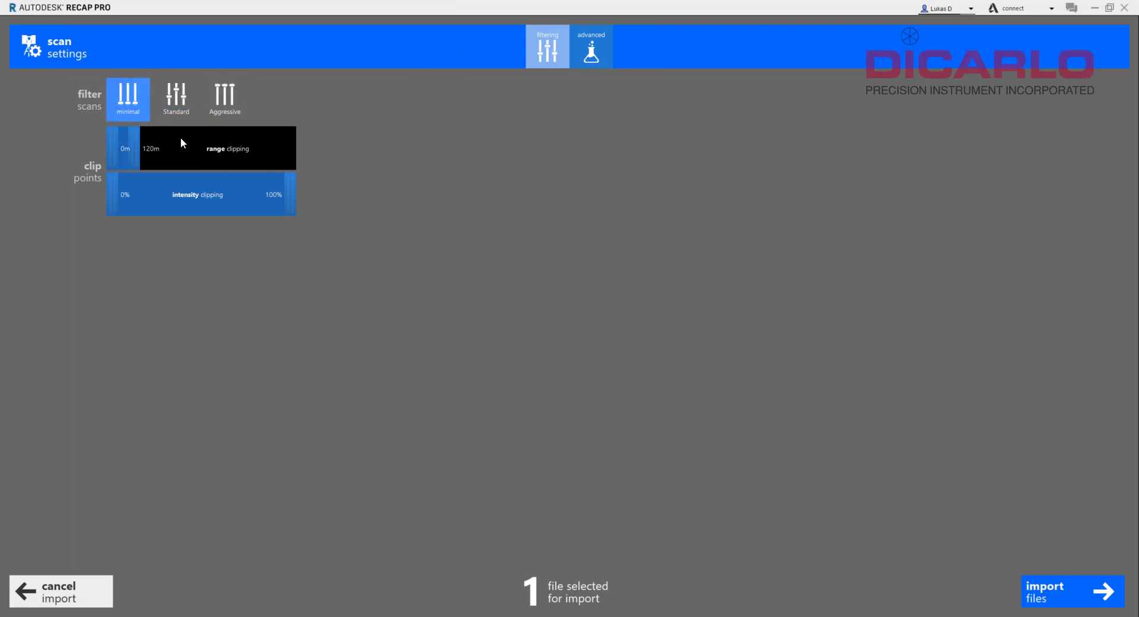
pyautogui.click(1068, 593)
pyautogui.moveTo(1067, 596)
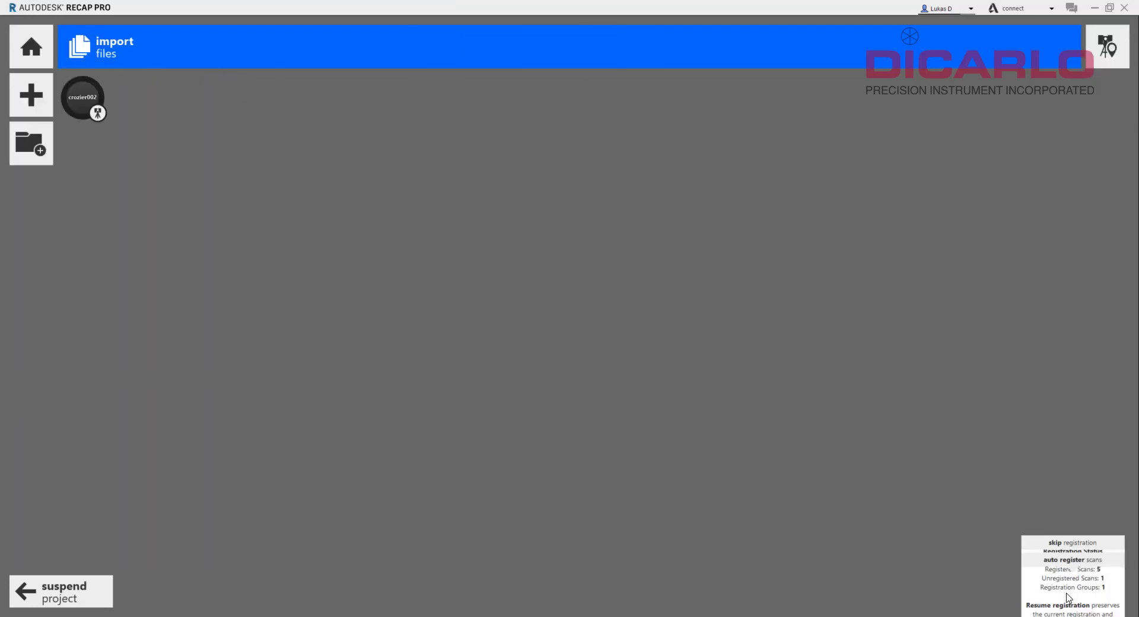
pyautogui.click(1068, 545)
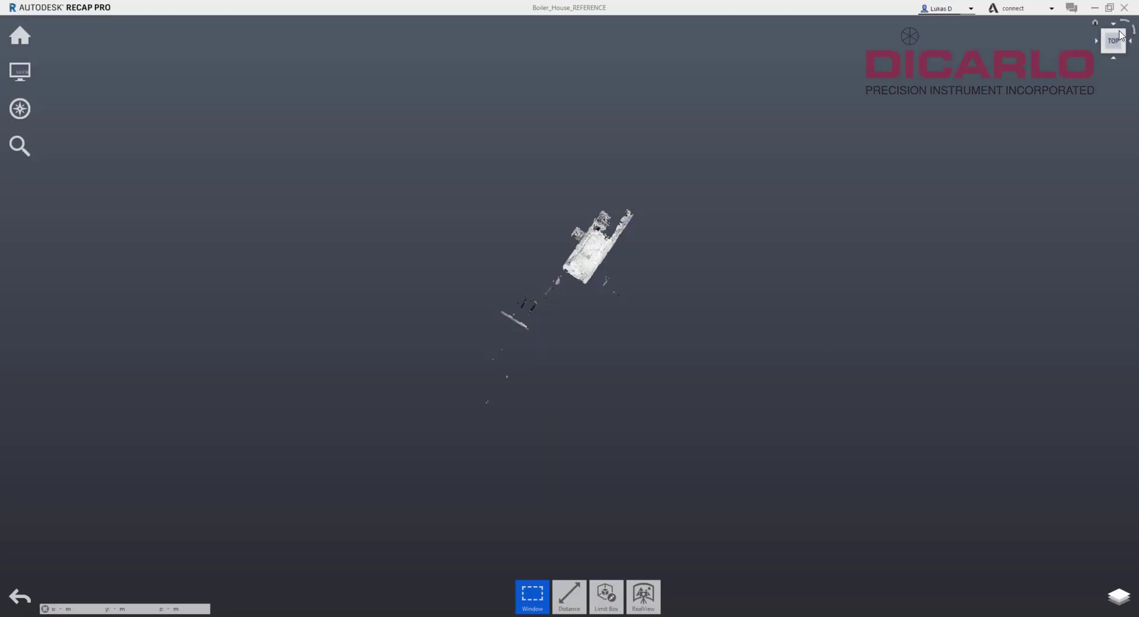
pyautogui.click(1113, 40)
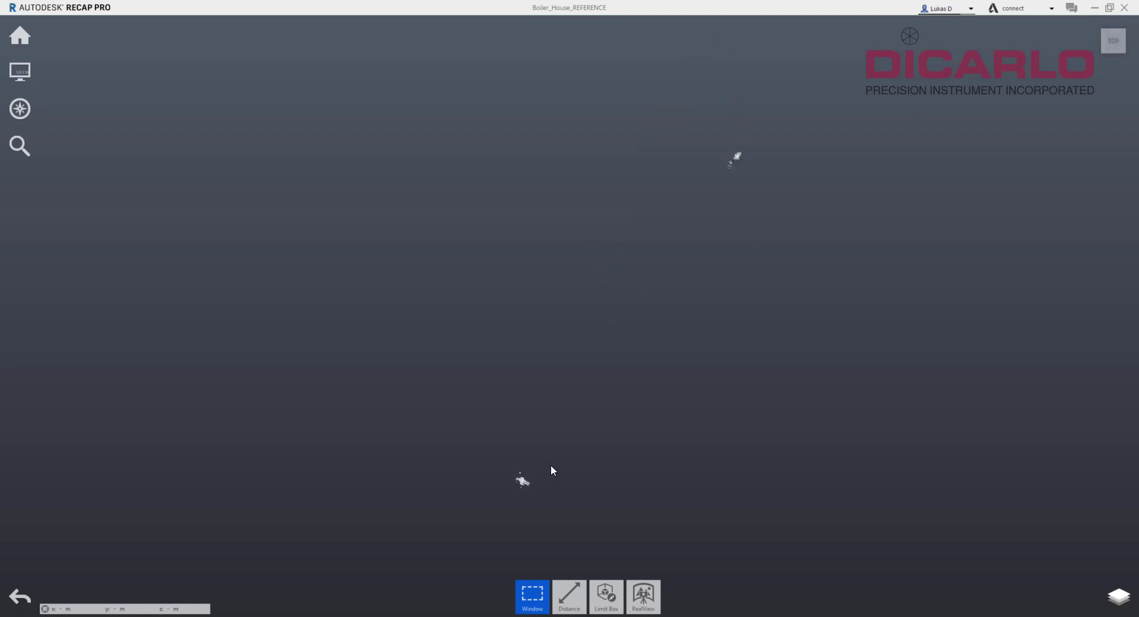
pyautogui.moveTo(742, 153)
pyautogui.mouseDown()
pyautogui.moveTo(658, 318)
pyautogui.moveTo(665, 303)
pyautogui.mouseUp()
pyautogui.scroll(3, 605, 411)
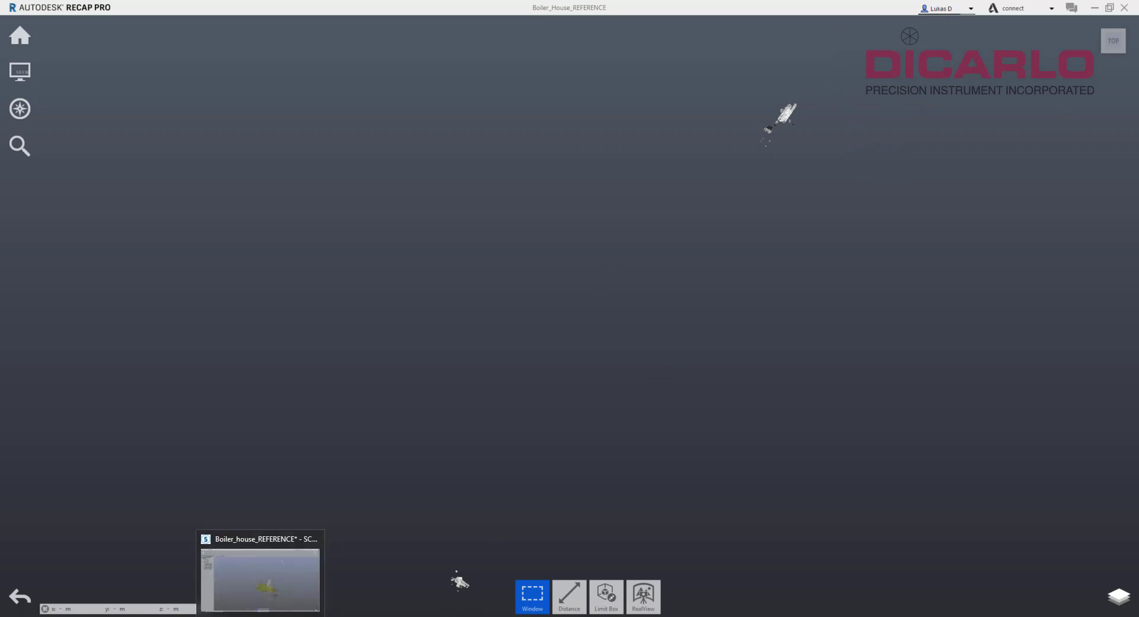
# Verify Boiler_house_REFERENCE's transformation is 1000, 2000, 3000 m with zero rotation, then save changes
pyautogui.click(255, 578)
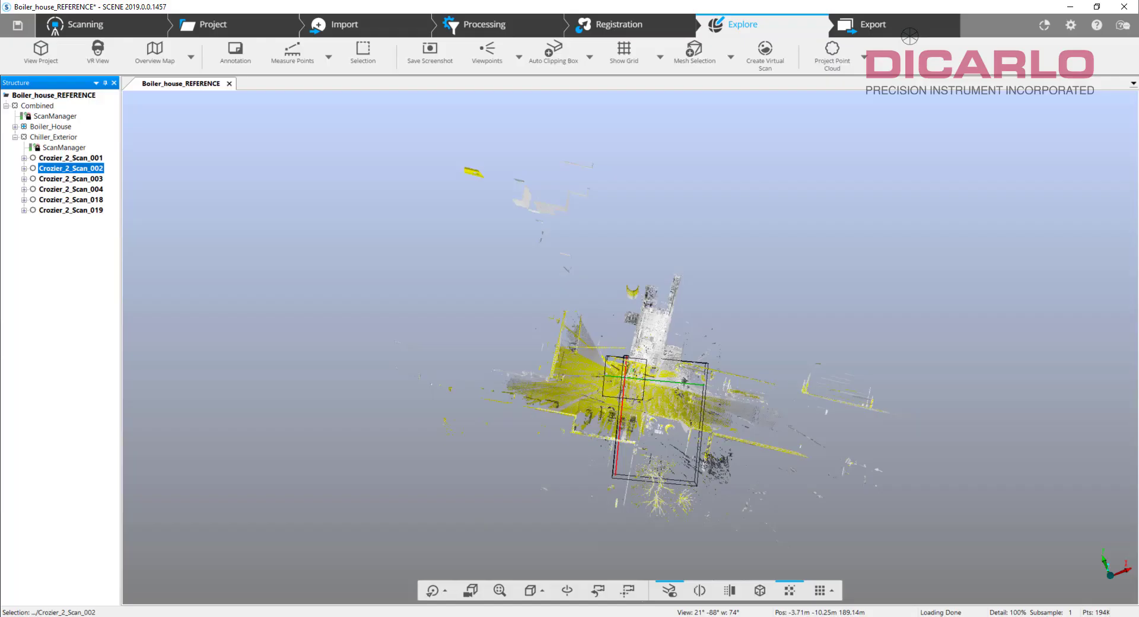
pyautogui.rightClick(80, 97)
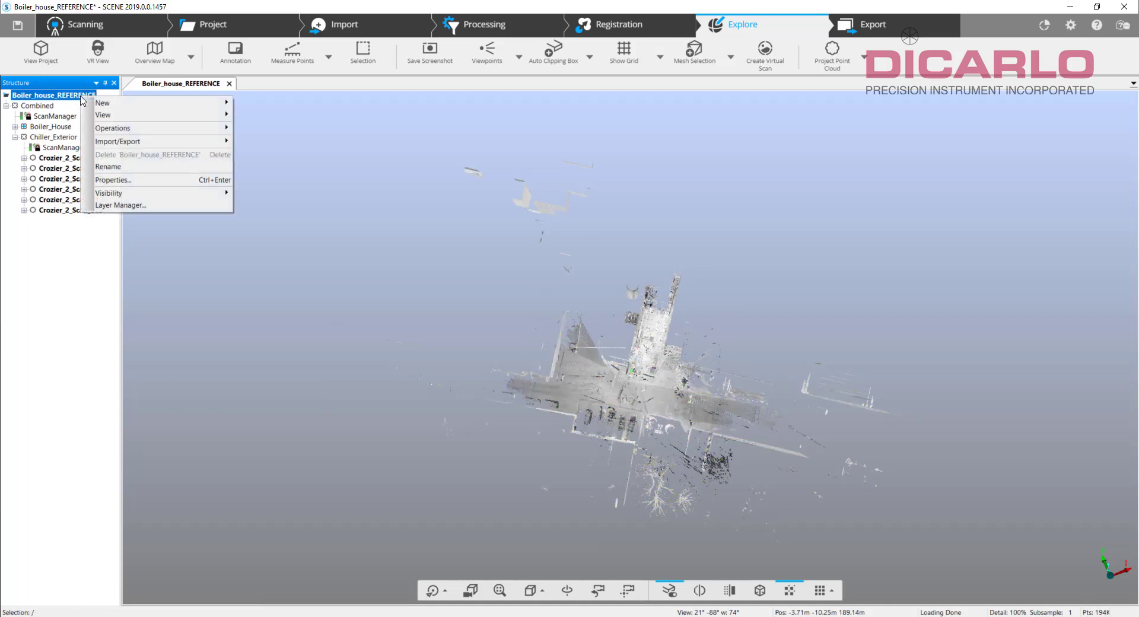
pyautogui.click(134, 179)
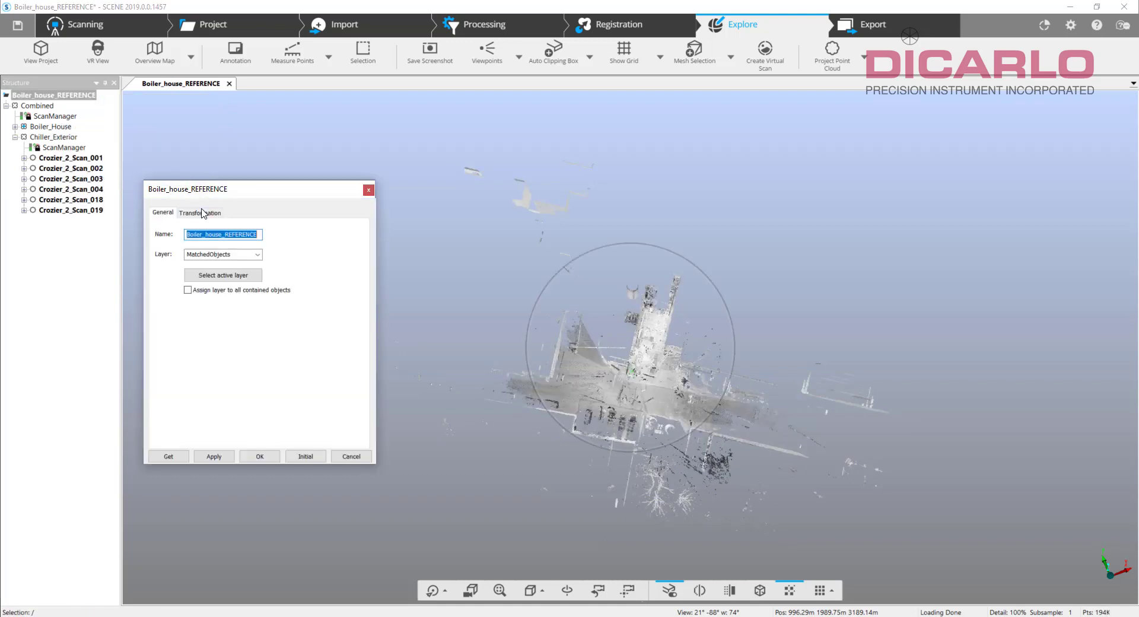
pyautogui.click(204, 213)
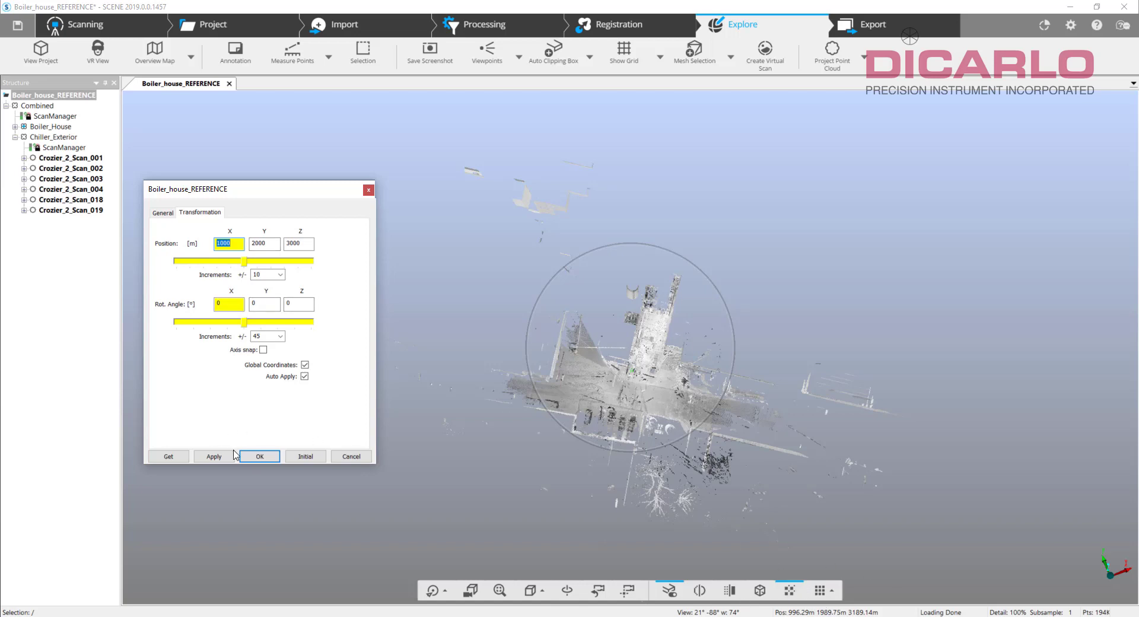
pyautogui.click(270, 458)
pyautogui.click(18, 27)
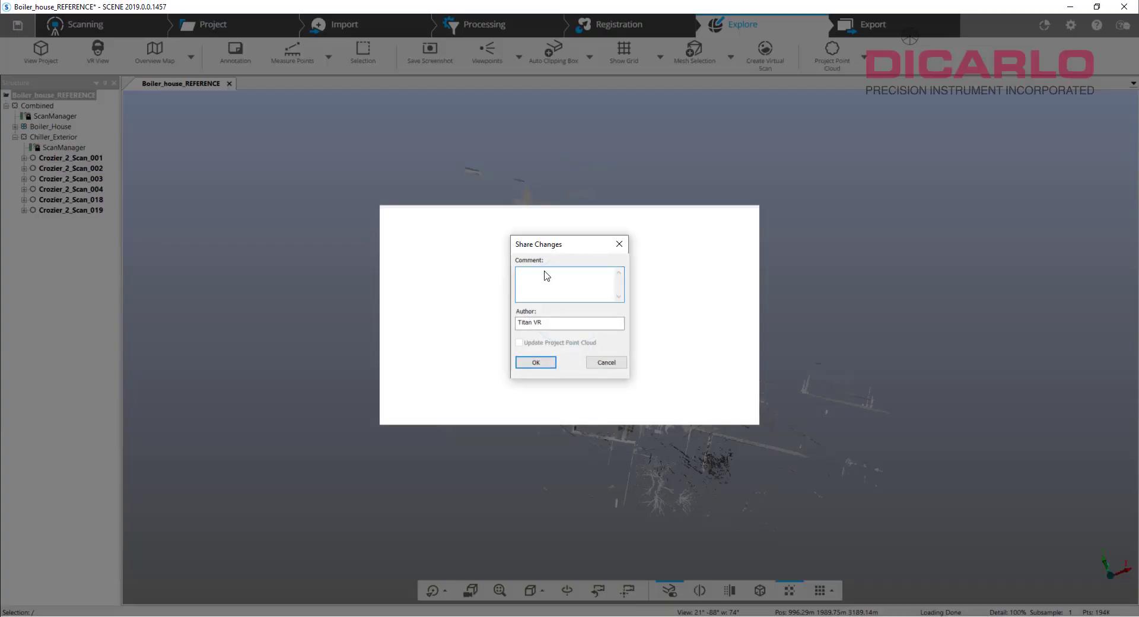
# Share the changes with the comment 'applied' and acknowledge the revision 3 success message
pyautogui.write('applied transformation')
pyautogui.press('Return')
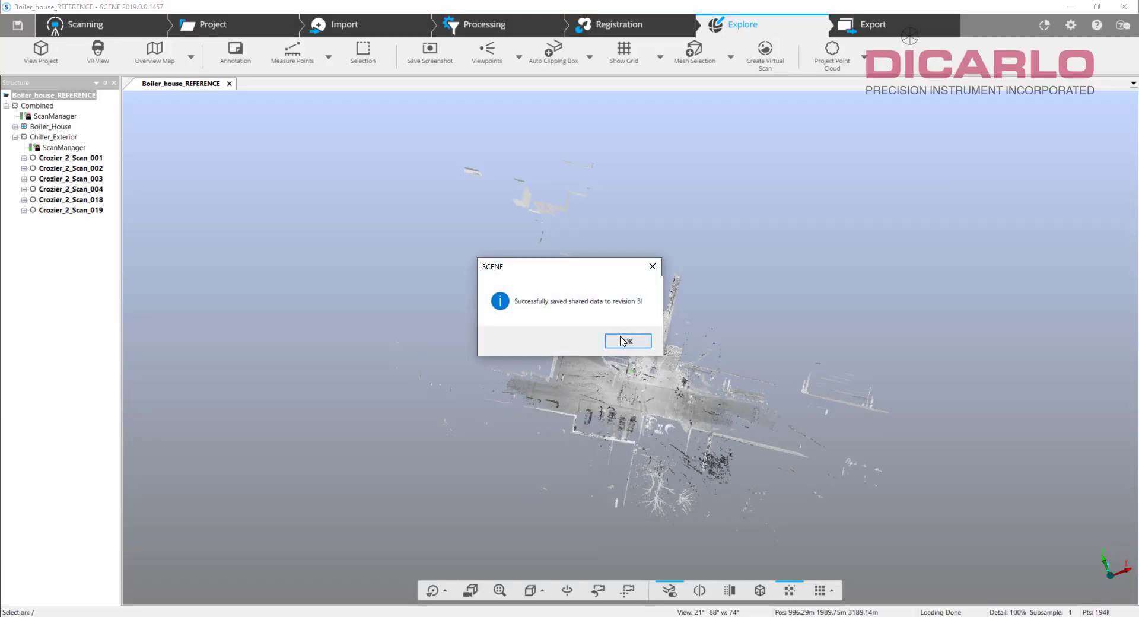
pyautogui.click(623, 341)
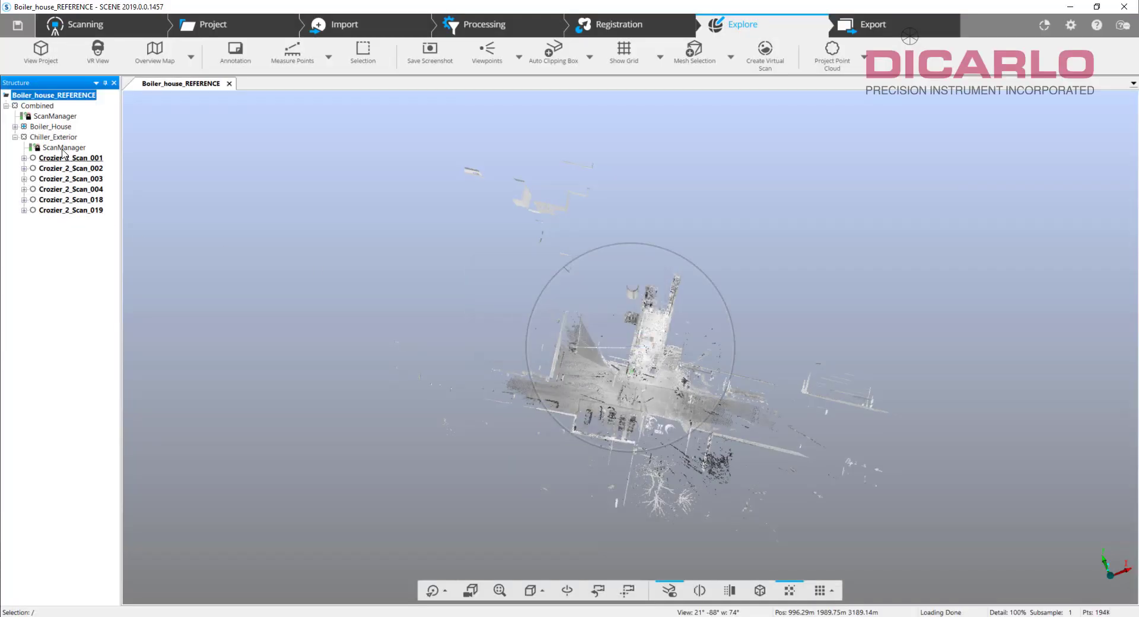
# Open the Chiller_Exterior context menu and dismiss it without exporting
pyautogui.rightClick(49, 137)
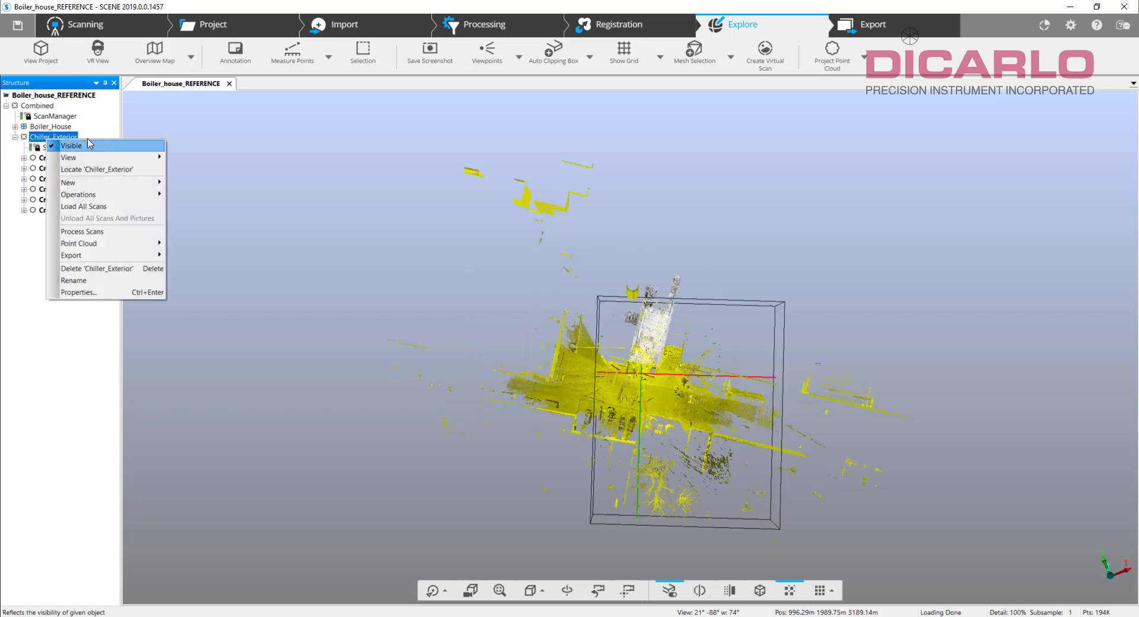
pyautogui.moveTo(113, 261)
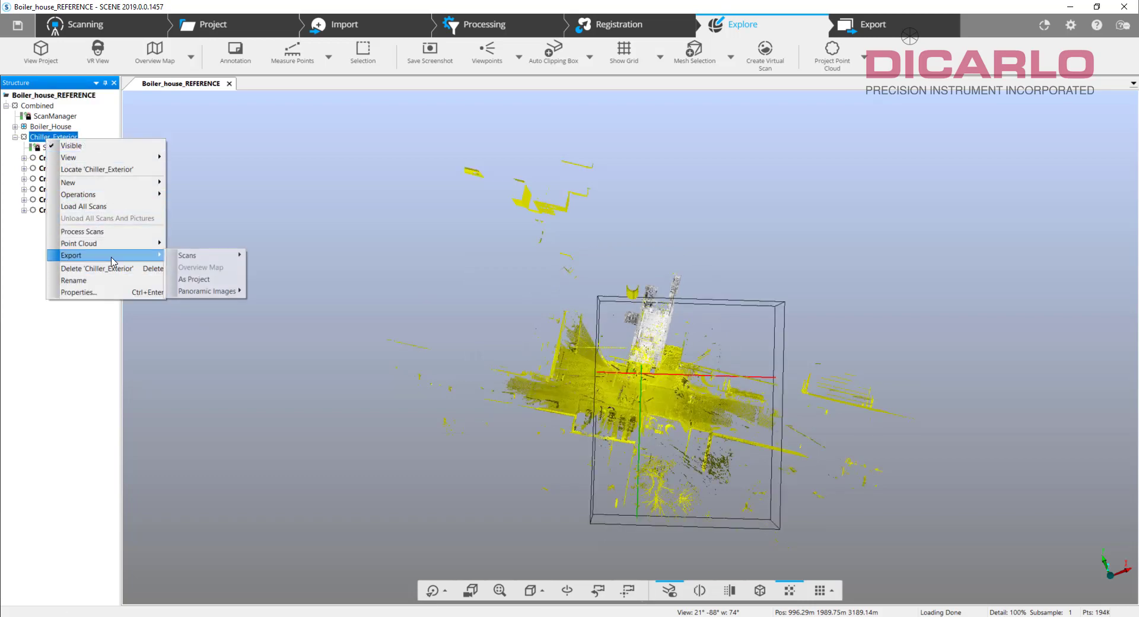
pyautogui.moveTo(208, 255)
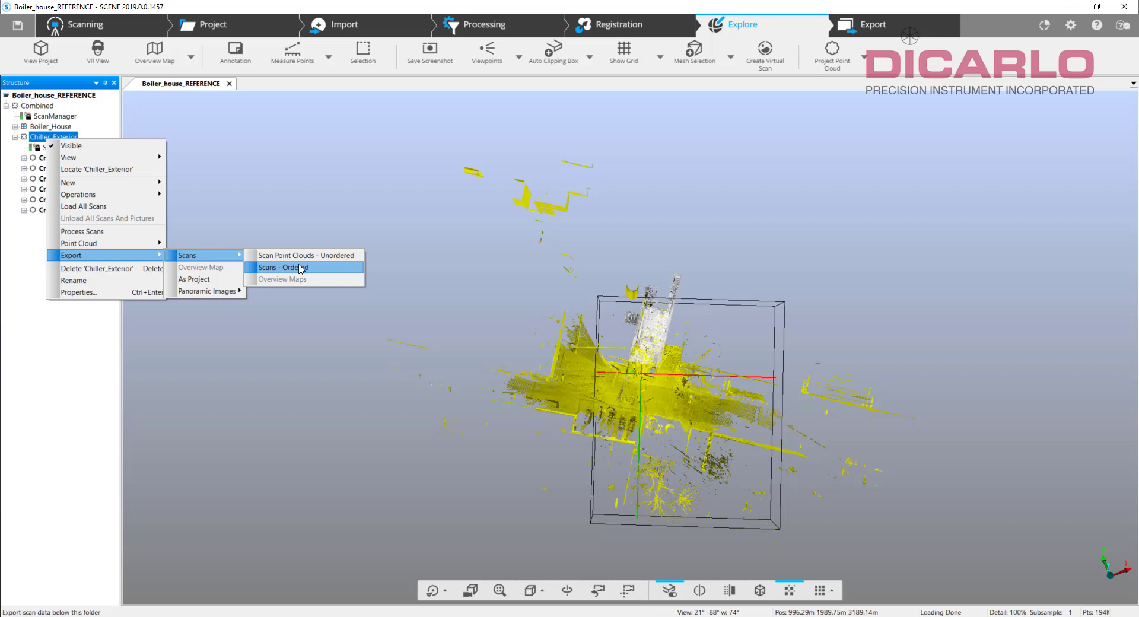
pyautogui.click(38, 315)
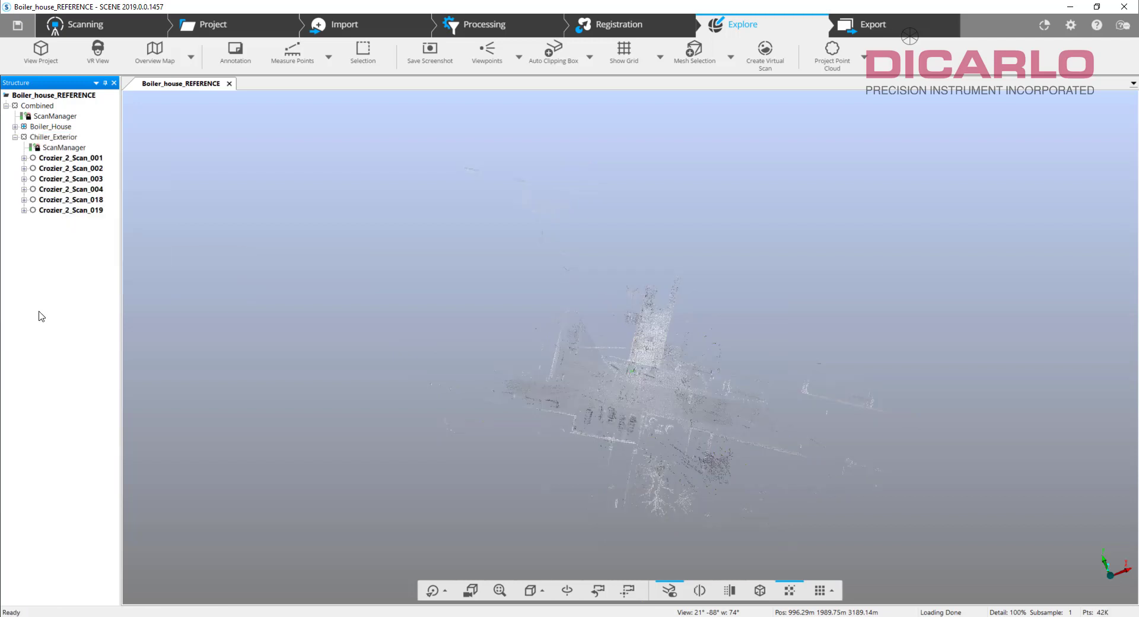
# Export Crozier_2_Scan_002 as an ordered scan named Crozier002-NEW
pyautogui.click(79, 171)
pyautogui.rightClick(79, 169)
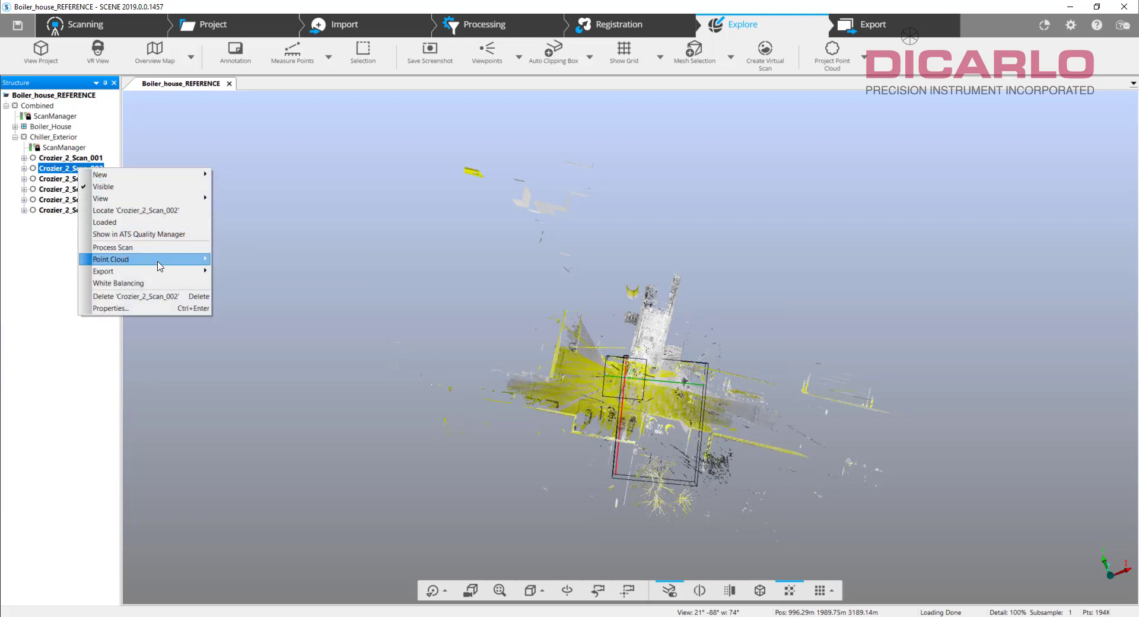
pyautogui.moveTo(163, 272)
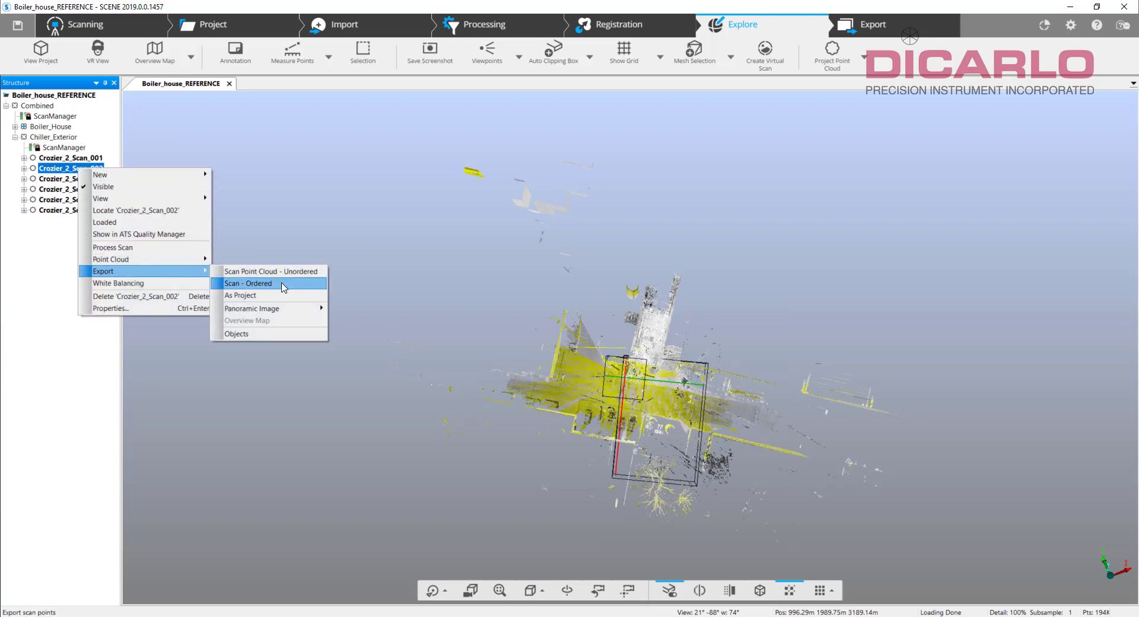
pyautogui.click(282, 285)
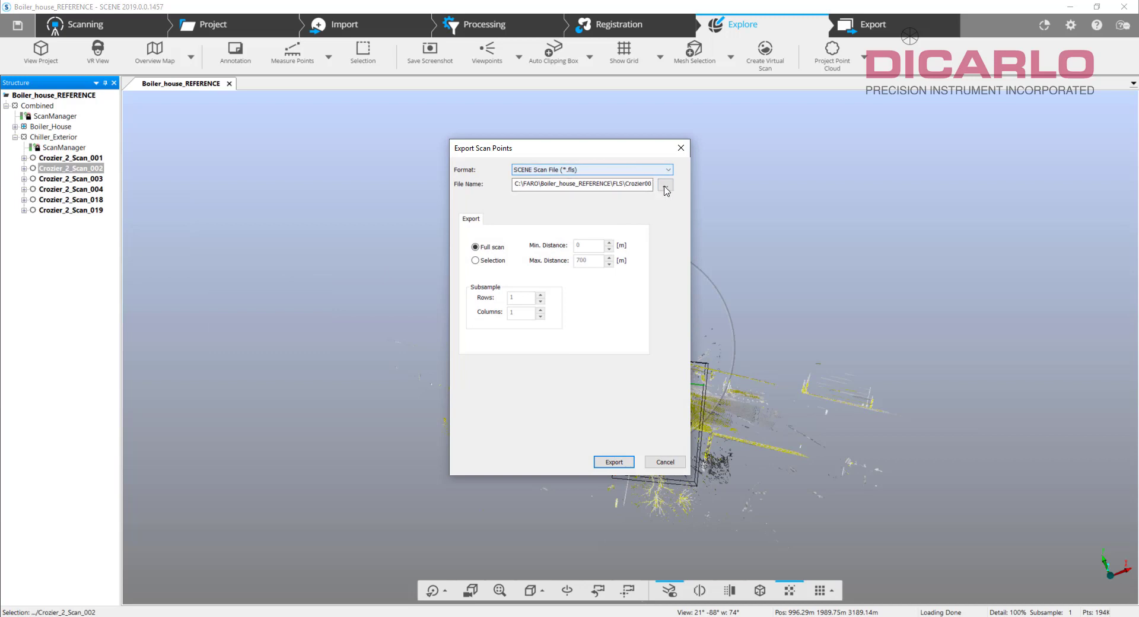
pyautogui.click(649, 183)
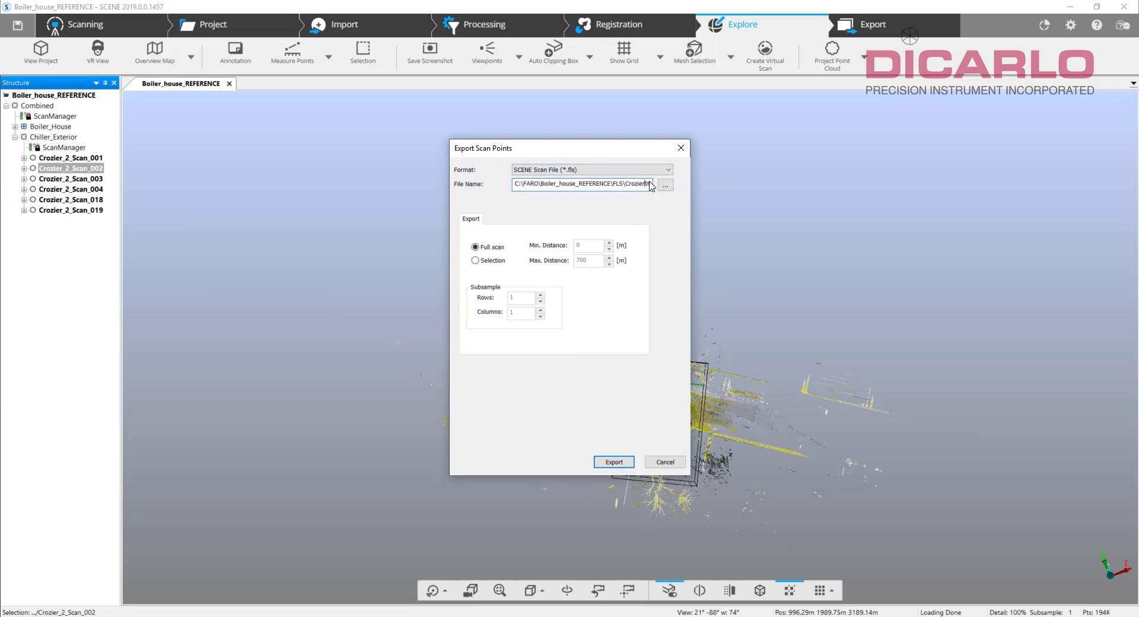
pyautogui.hotkey('shift', 'Right')
pyautogui.hotkey('shift', 'Right')
pyautogui.hotkey('shift', 'Right')
pyautogui.write('002-NEW')
pyautogui.click(616, 461)
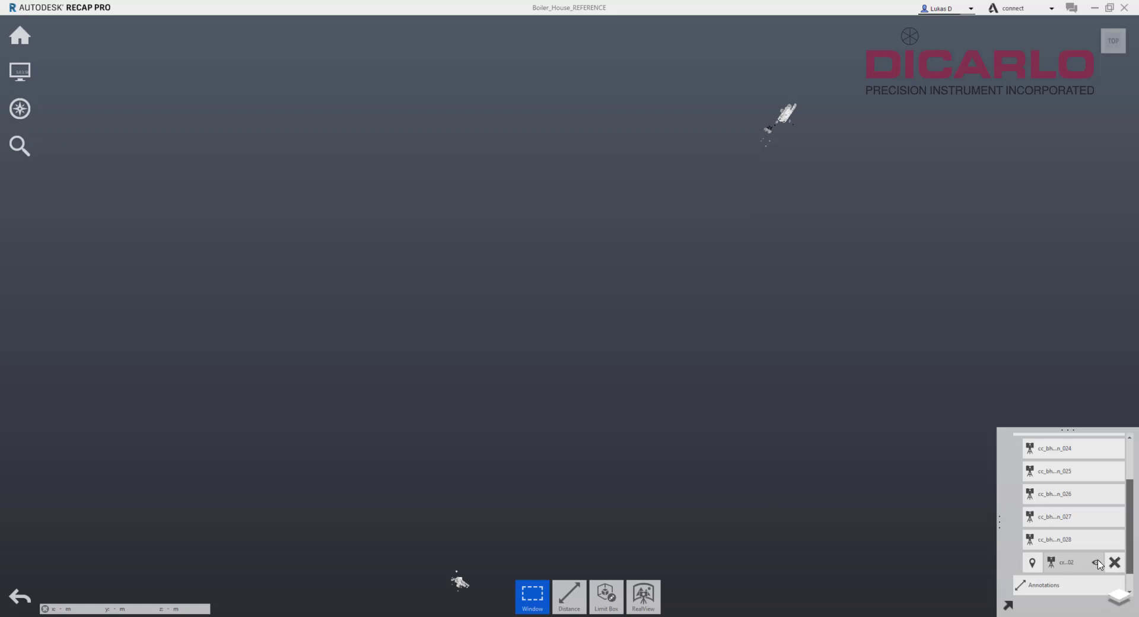
# Remove the last scan location, Crozier002, and its points from the ReCap project
pyautogui.click(1114, 562)
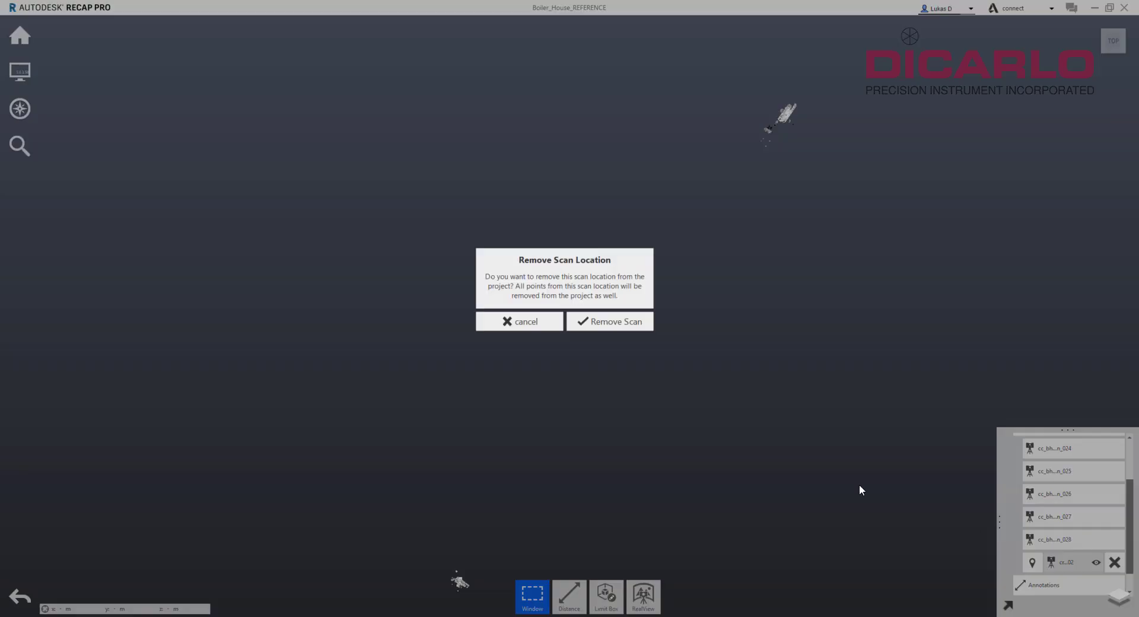
pyautogui.click(596, 326)
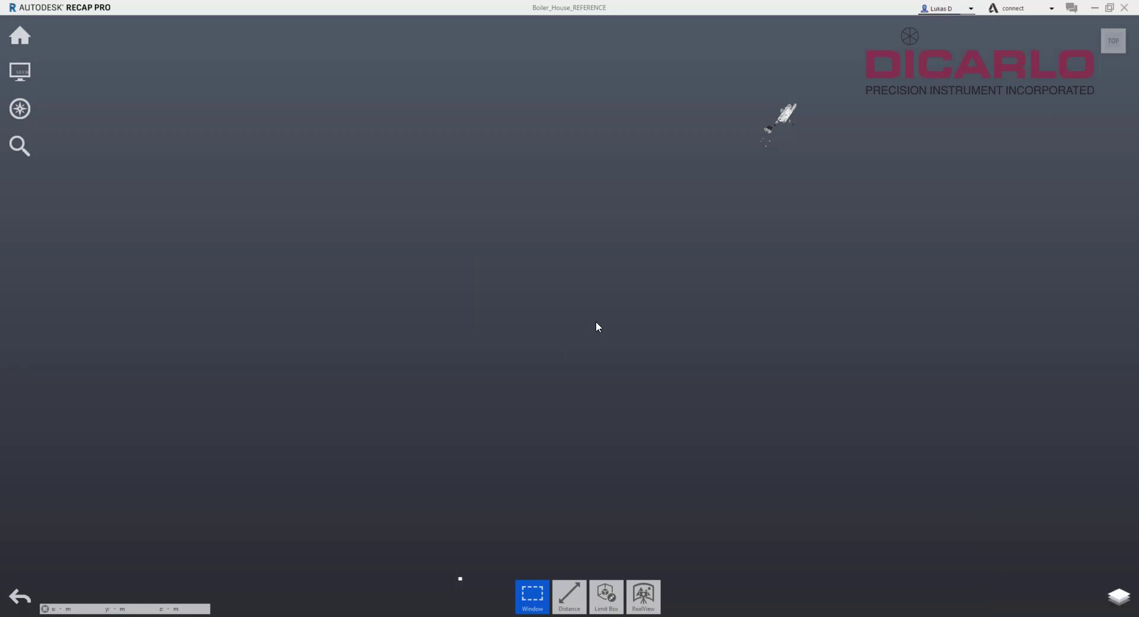
pyautogui.moveTo(779, 127); pyautogui.dragTo(573, 289, button='middle')
# Import the Crozier002-NEW scan file into ReCap Pro, skipping registration so it indexes directly
pyautogui.moveTo(19, 36)
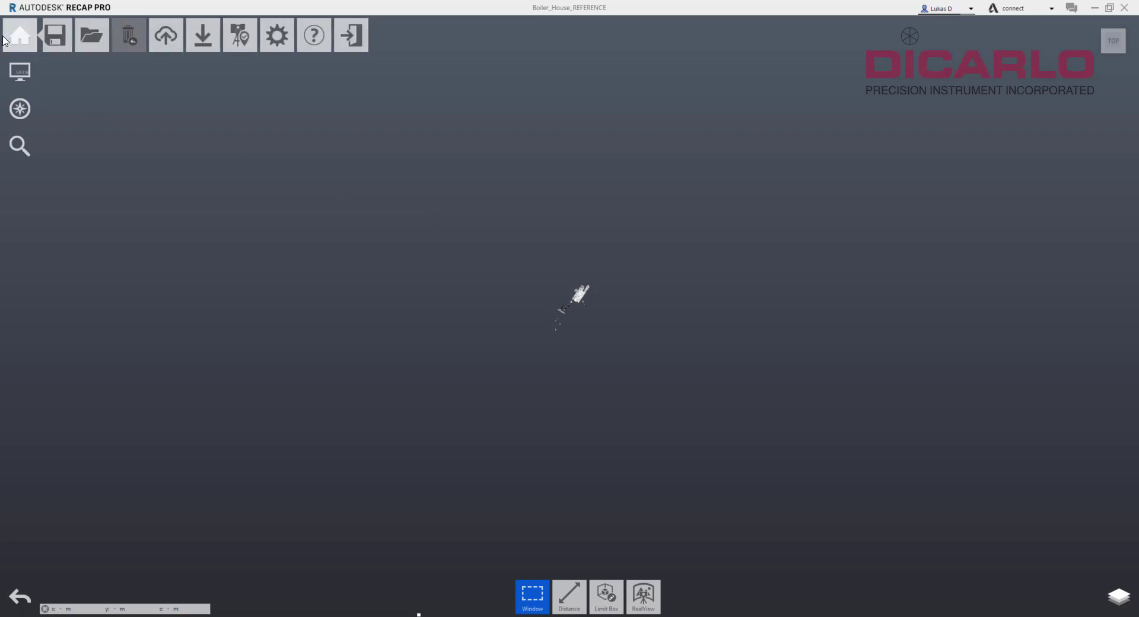
pyautogui.click(218, 38)
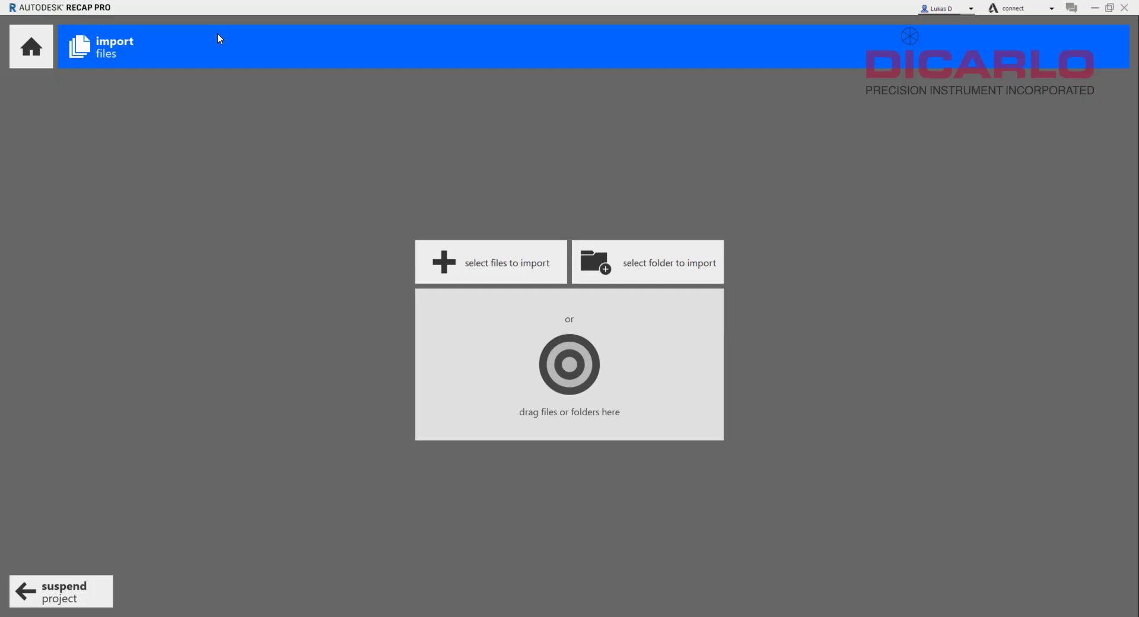
pyautogui.click(470, 273)
pyautogui.click(156, 98)
pyautogui.click(356, 265)
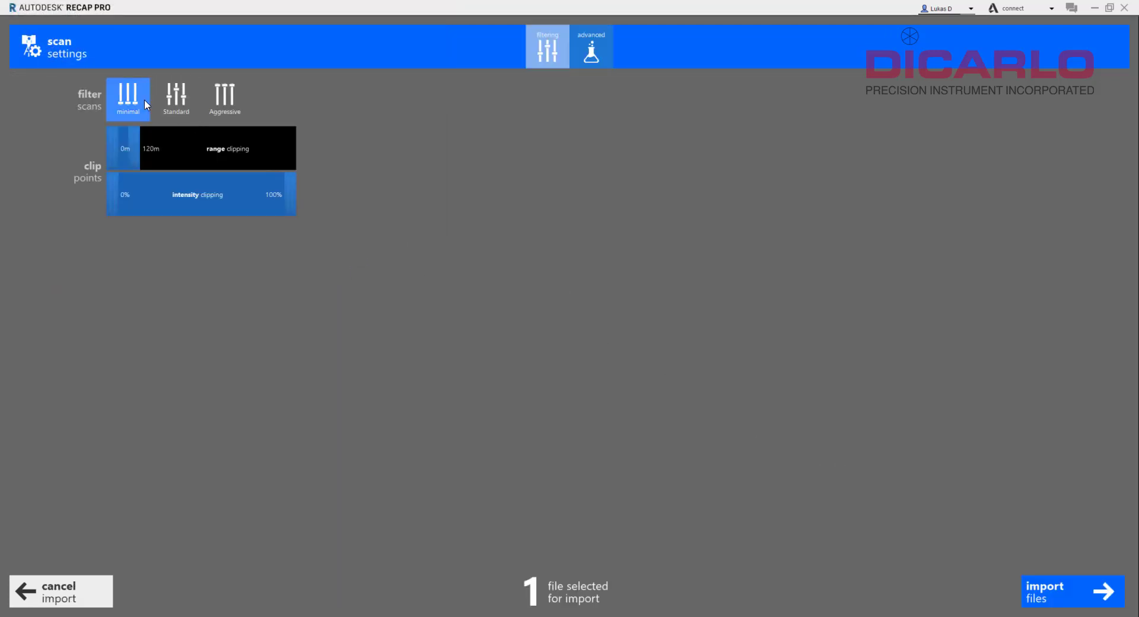
pyautogui.click(1052, 591)
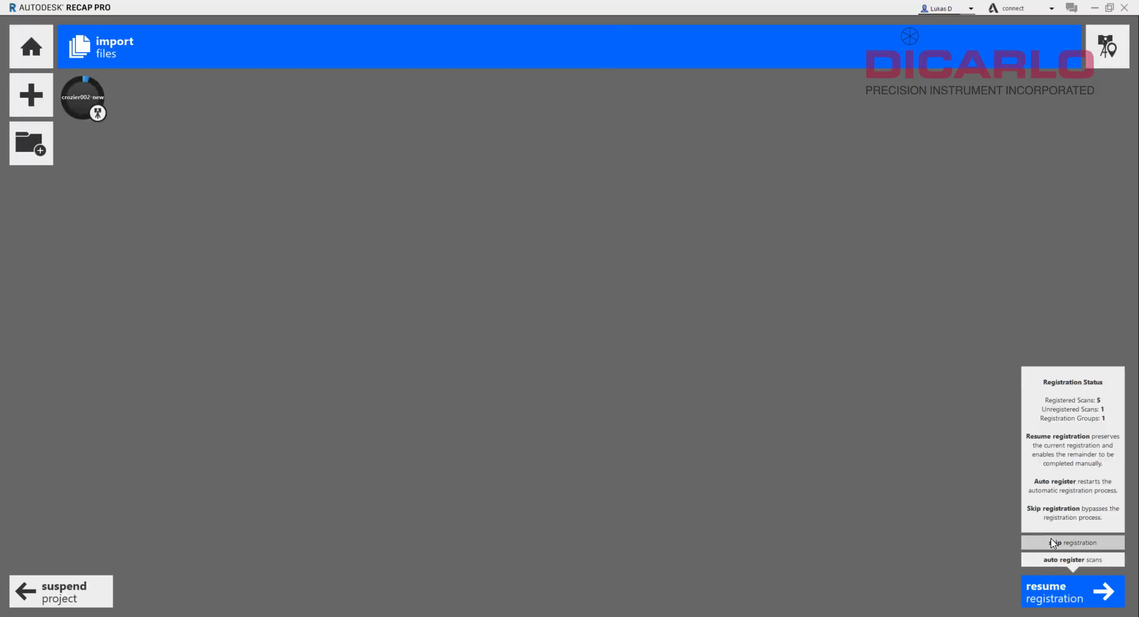
pyautogui.click(1053, 543)
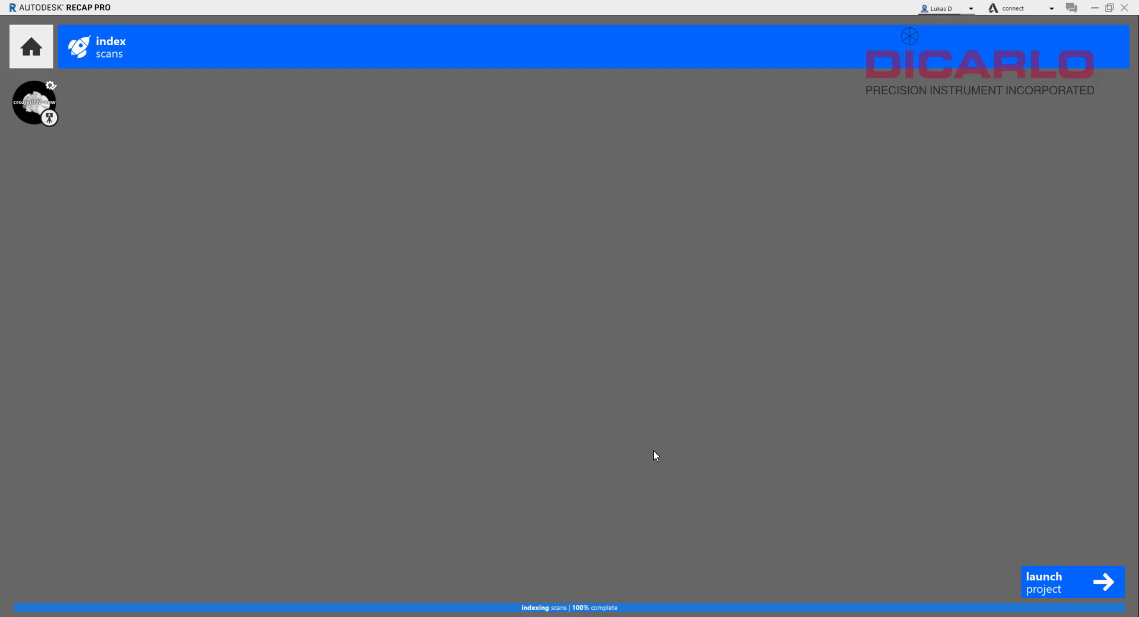
# Launch the updated project and inspect the combined point cloud from a top-down view
pyautogui.click(1047, 590)
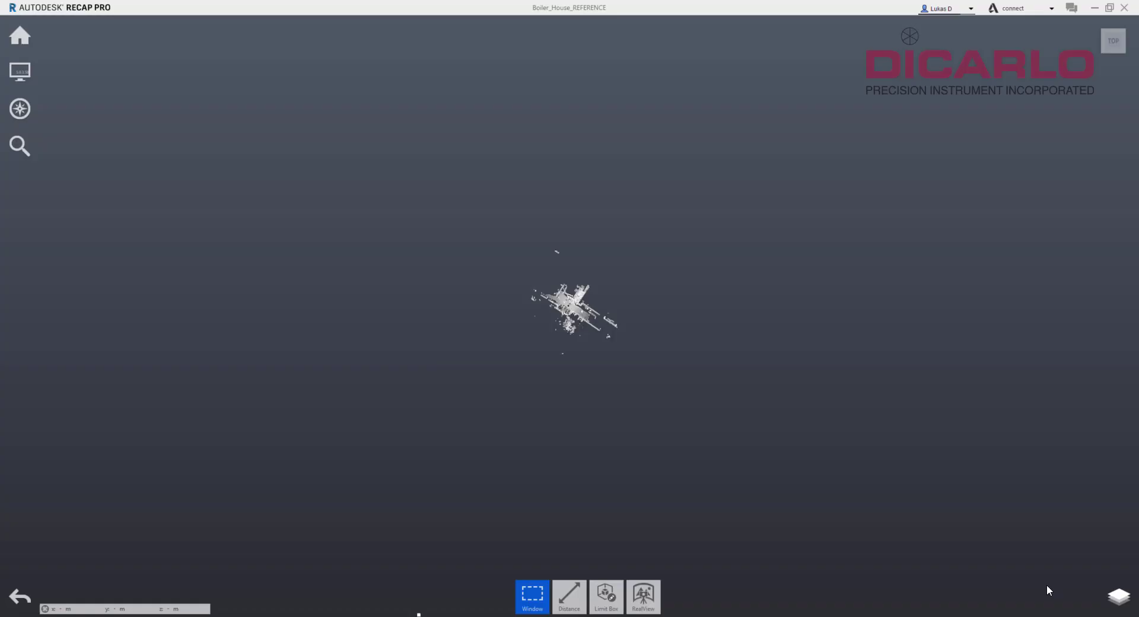
pyautogui.moveTo(758, 446); pyautogui.dragTo(510, 436)
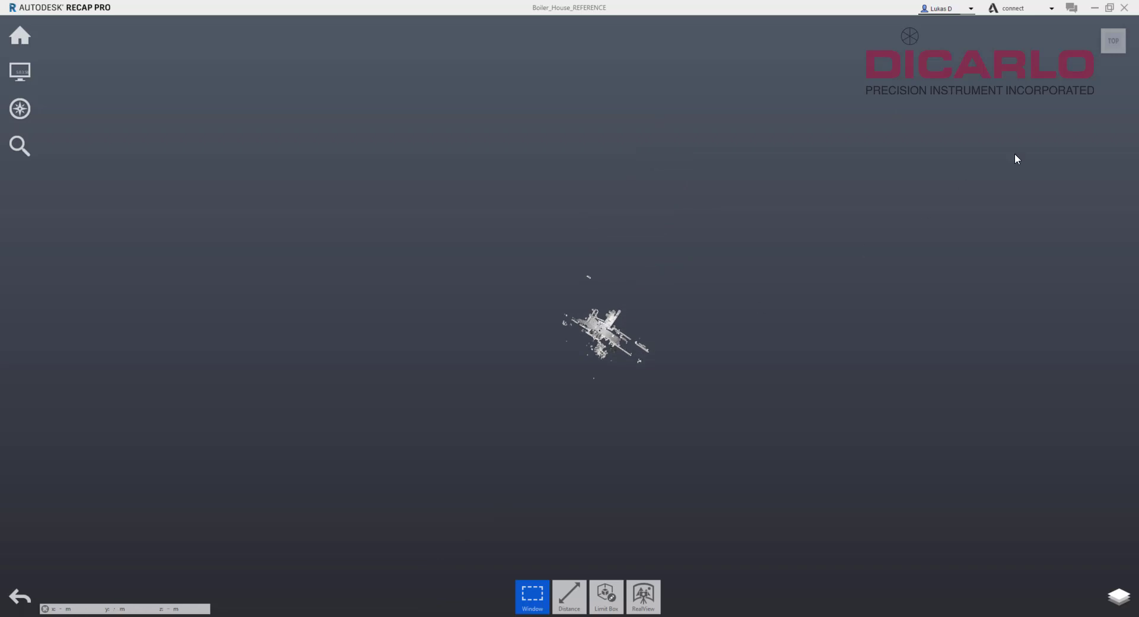
pyautogui.click(1112, 43)
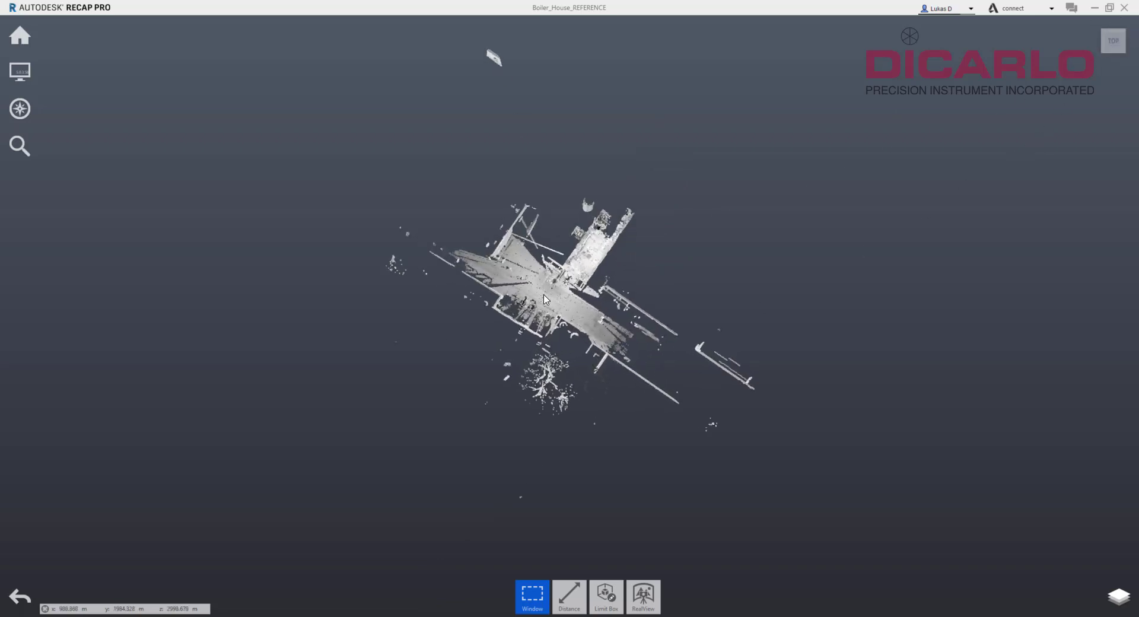
pyautogui.moveTo(562, 315); pyautogui.dragTo(848, 308)
# Hide the newly imported scan in the scan list, then orbit and zoom into the point cloud
pyautogui.click(1118, 596)
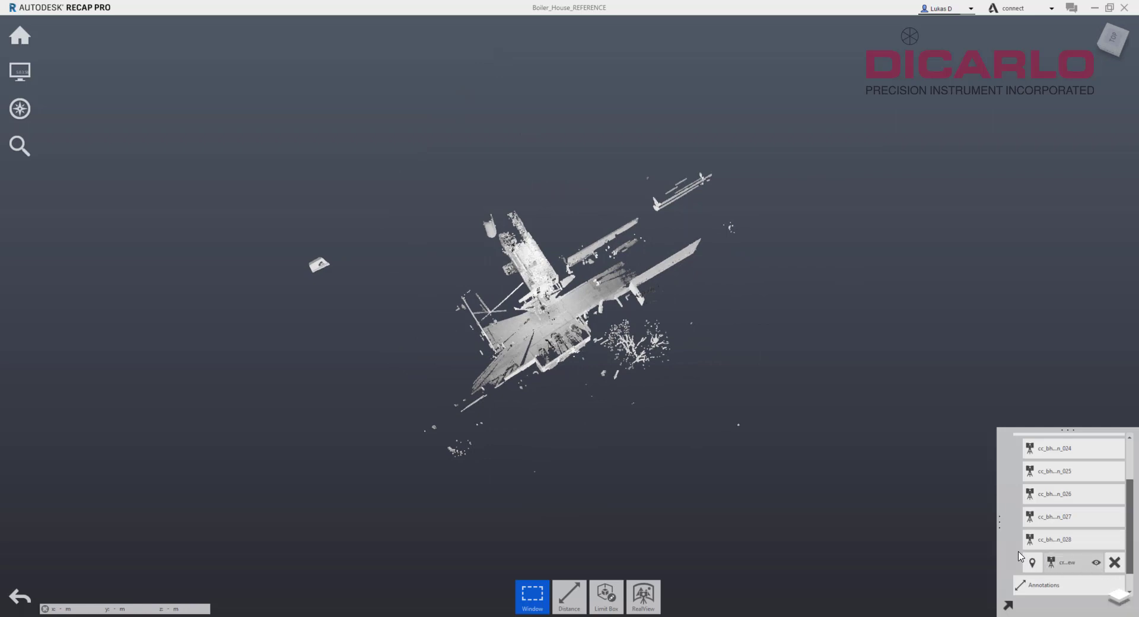
pyautogui.moveTo(1041, 563)
pyautogui.click(1097, 563)
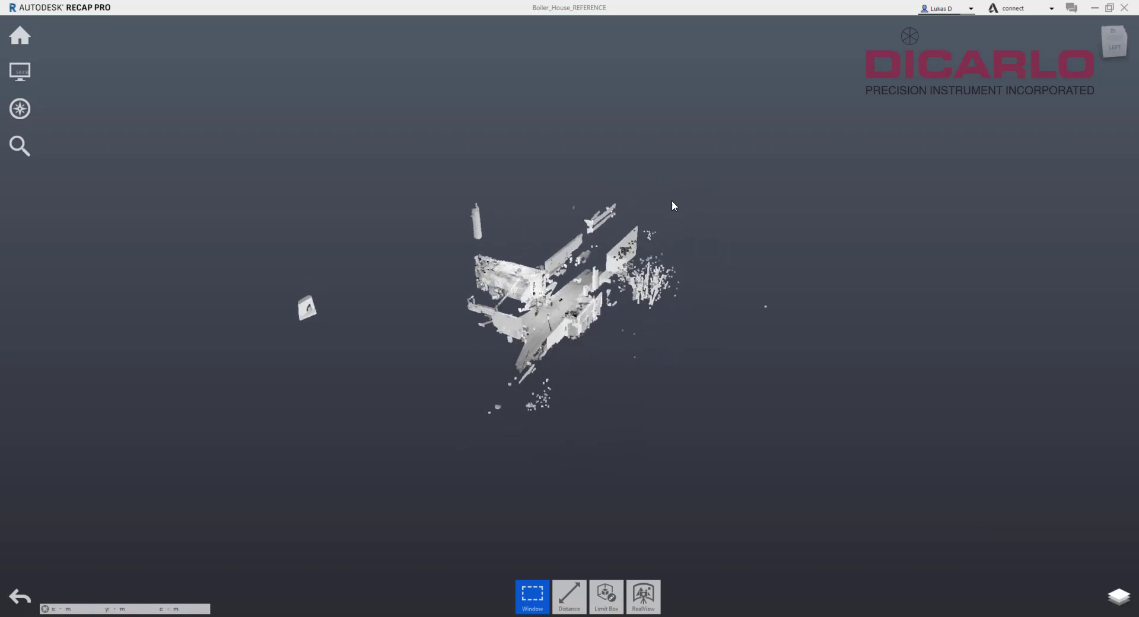
pyautogui.moveTo(679, 201); pyautogui.dragTo(255, 249)
pyautogui.scroll(6, 536, 290)
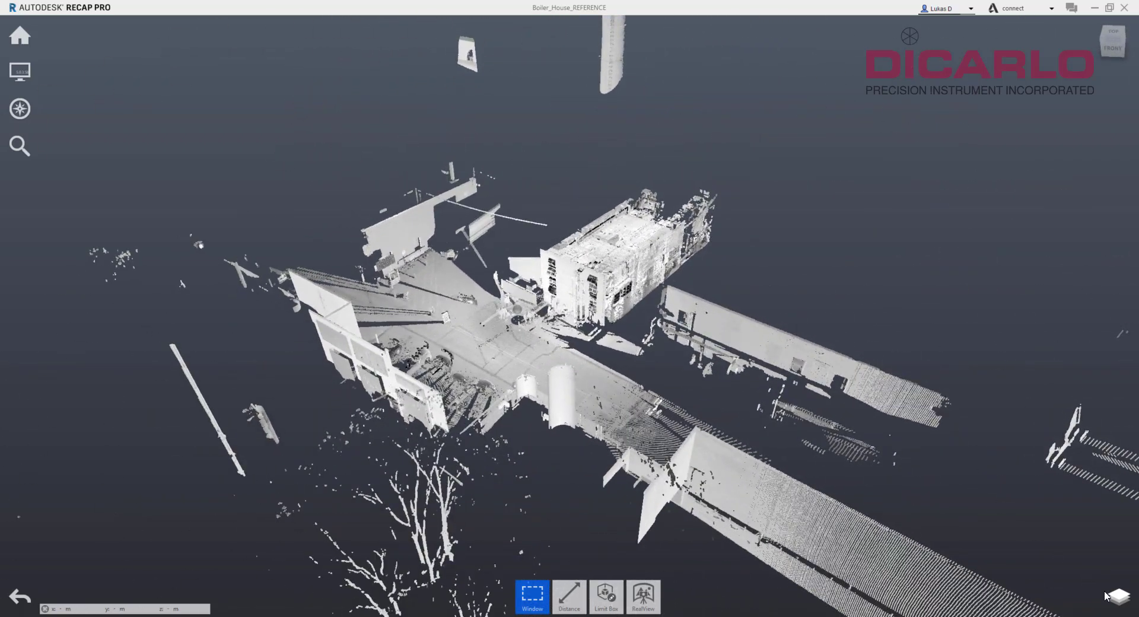
pyautogui.moveTo(1105, 595)
pyautogui.moveTo(6, 39)
pyautogui.moveTo(59, 35)
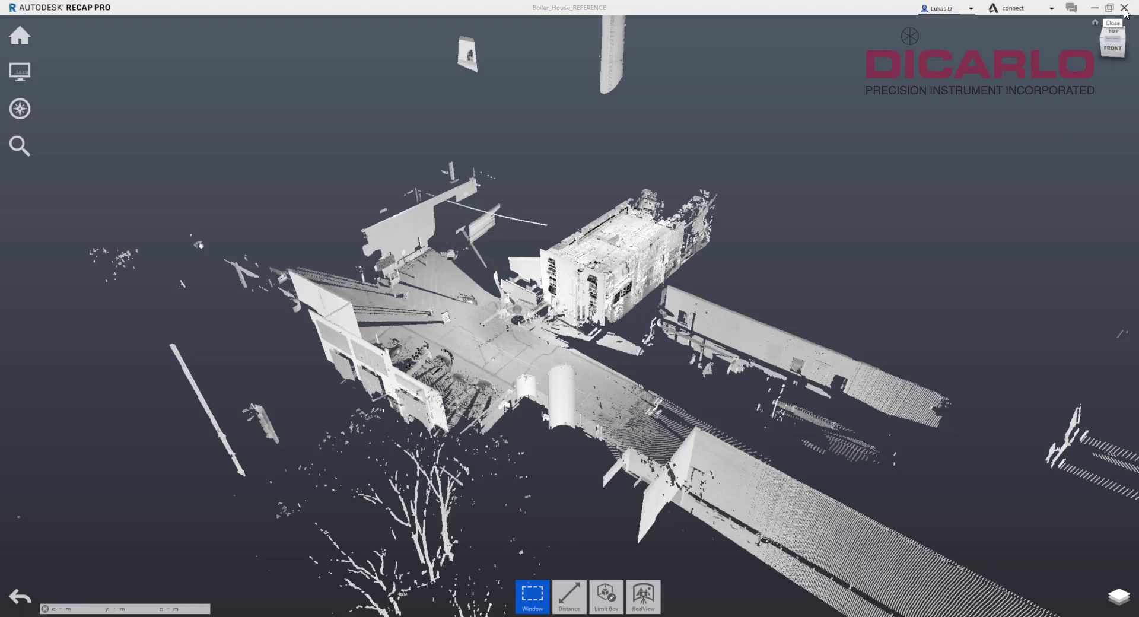
# Close ReCap Pro and expand the Chiller_Exterior and Boiler_House clusters in SCENE's project tree
pyautogui.click(1106, 10)
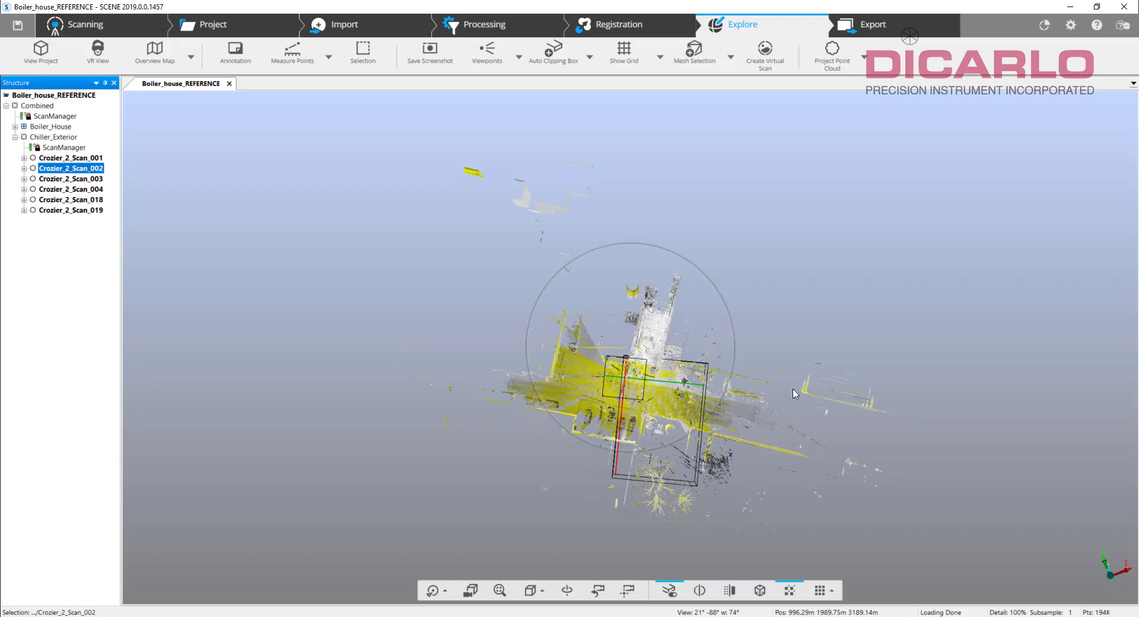
pyautogui.moveTo(877, 462); pyautogui.dragTo(595, 485)
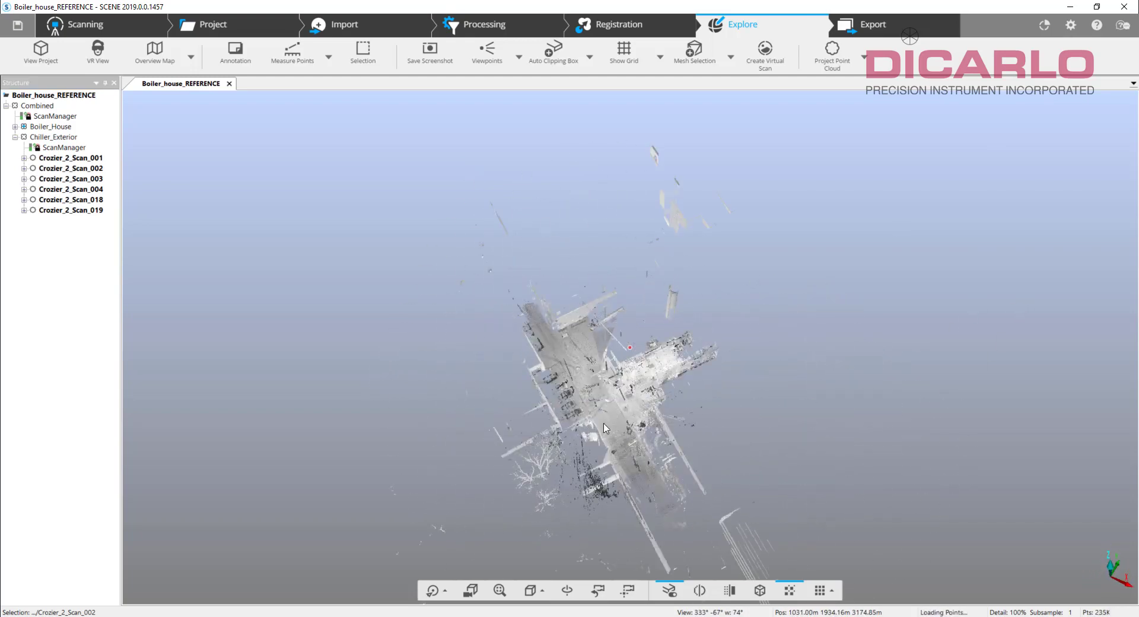
pyautogui.click(15, 137)
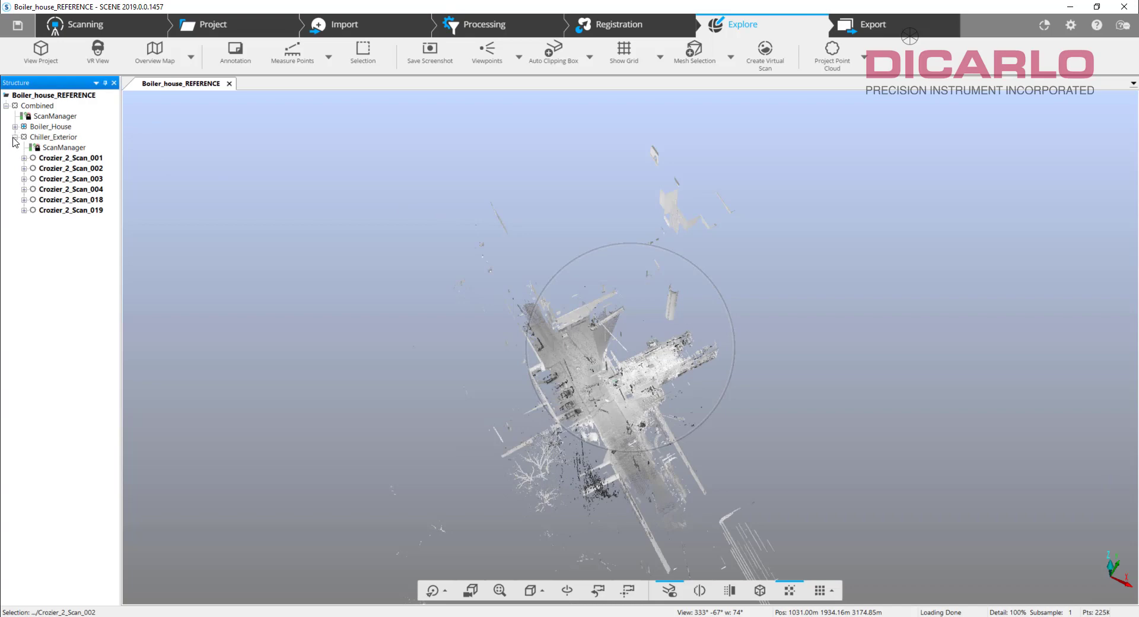
pyautogui.click(54, 137)
pyautogui.click(15, 137)
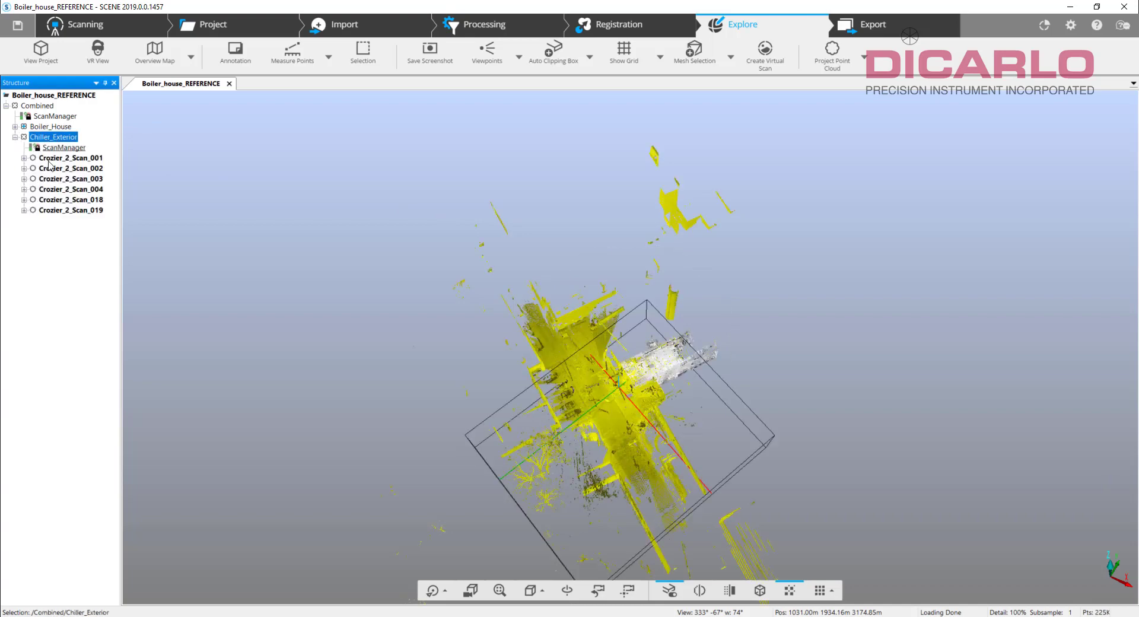
pyautogui.click(15, 126)
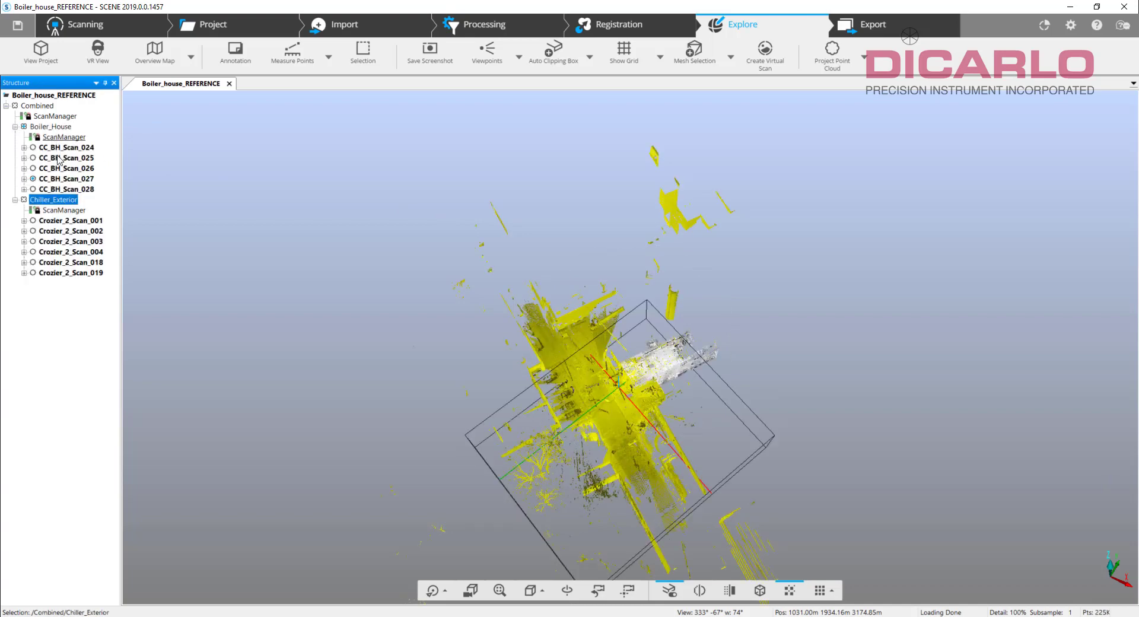
# Confirm Boiler_house_REFERENCE's Transformation properties show position 1000, 2000, 3000 with zero rotation
pyautogui.rightClick(58, 96)
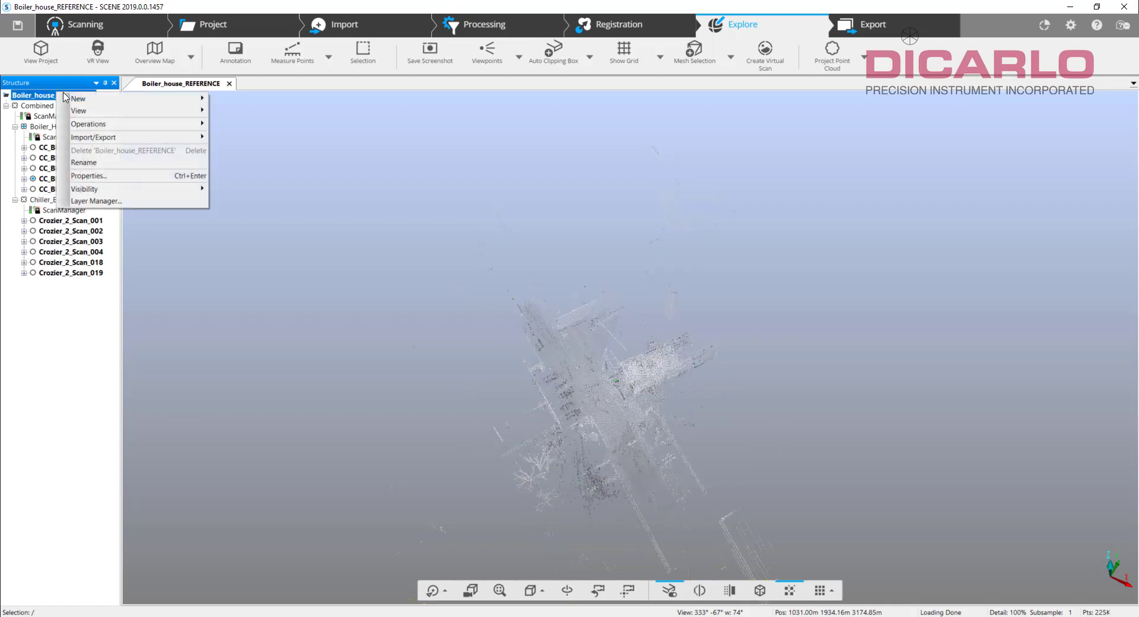
pyautogui.click(121, 176)
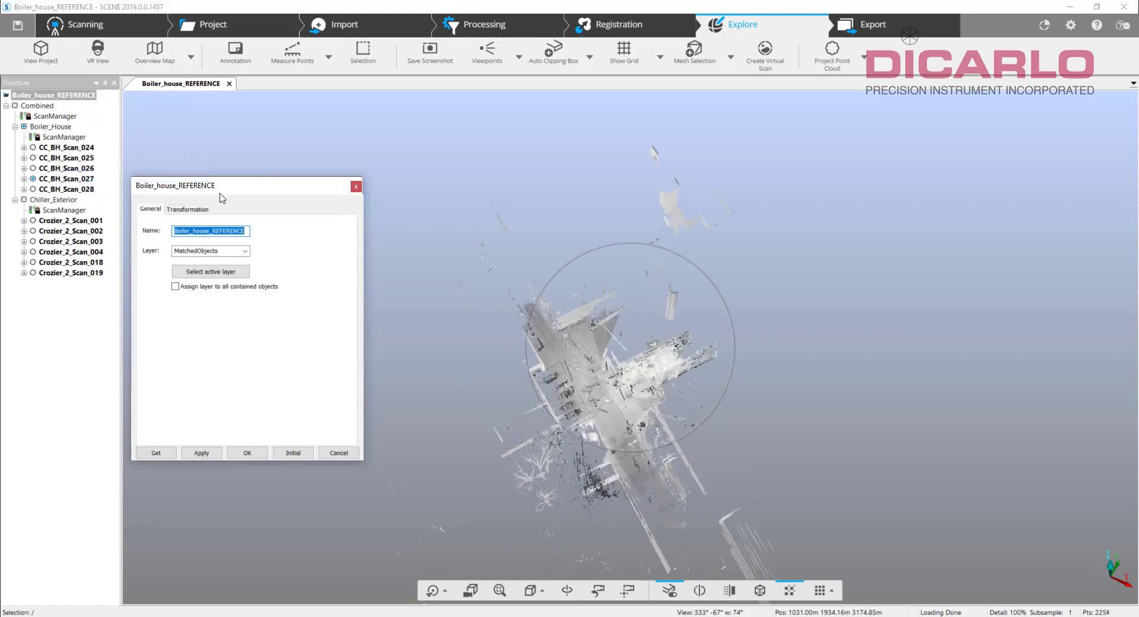
pyautogui.click(193, 209)
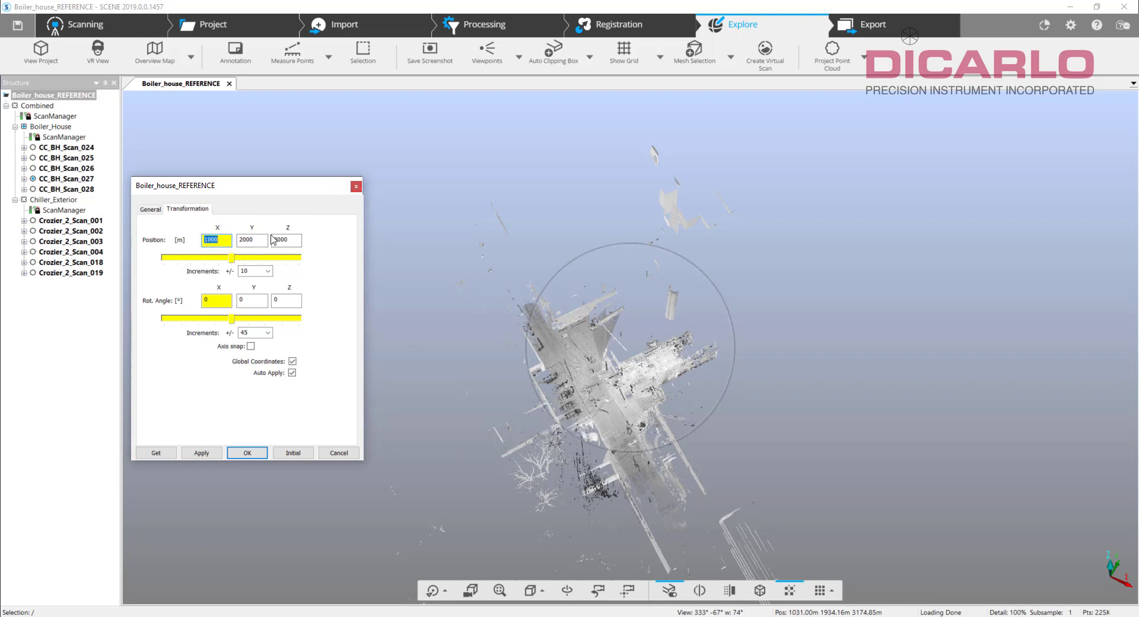
pyautogui.click(356, 186)
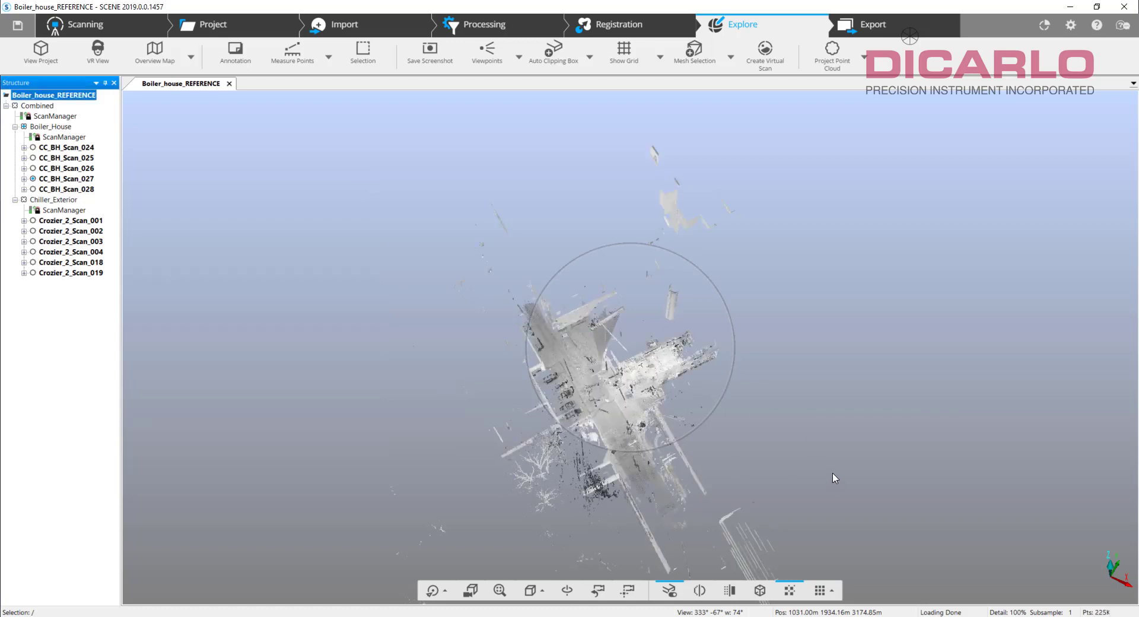
# Collapse both clusters and check the Boiler_House cluster's Folder properties for its reference flag
pyautogui.moveTo(834, 475); pyautogui.dragTo(1032, 364)
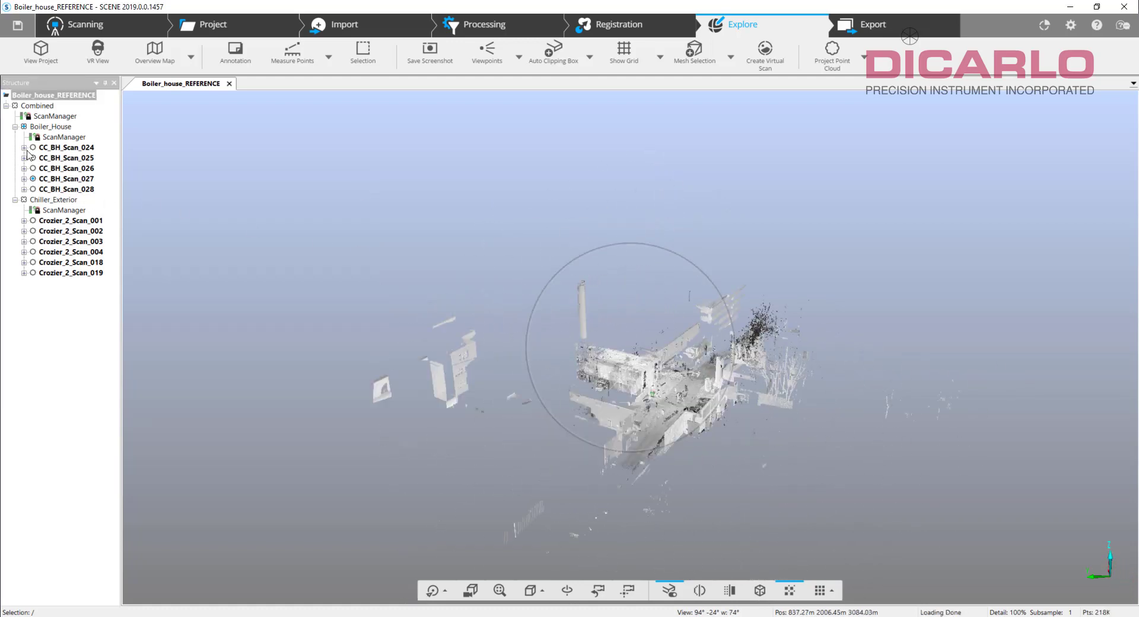
pyautogui.click(15, 126)
pyautogui.click(15, 137)
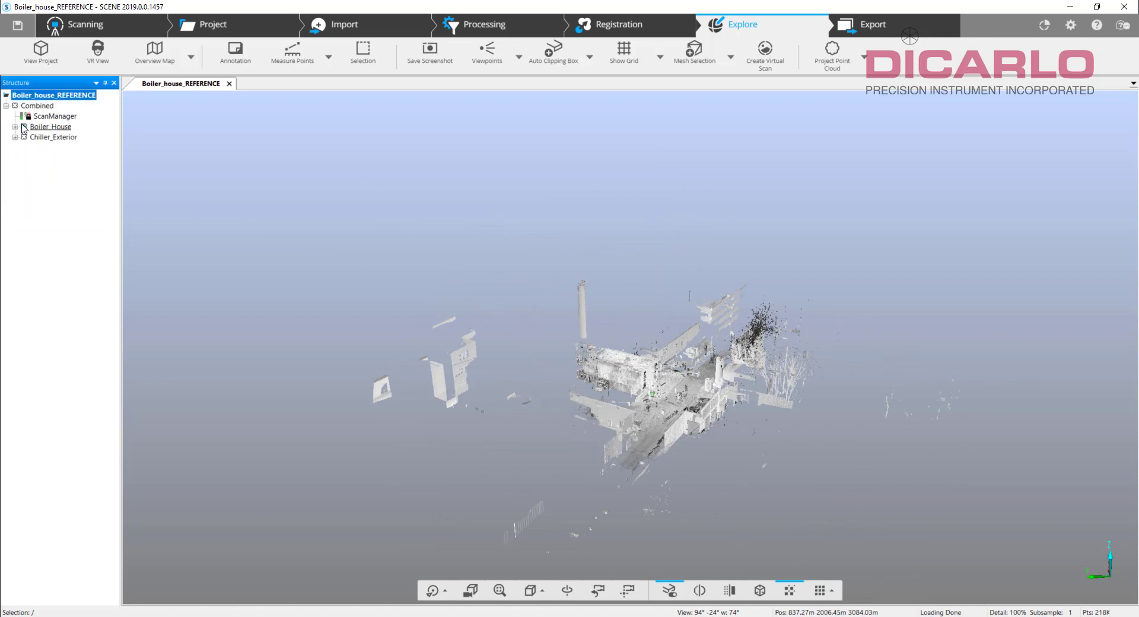
pyautogui.rightClick(38, 126)
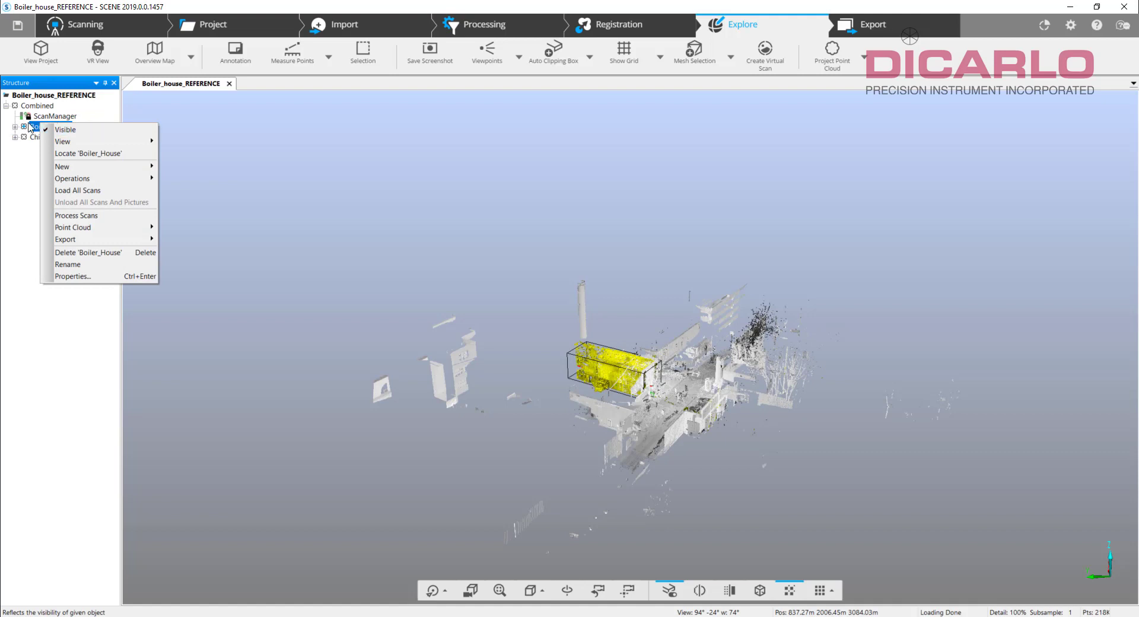
pyautogui.click(100, 277)
pyautogui.click(202, 310)
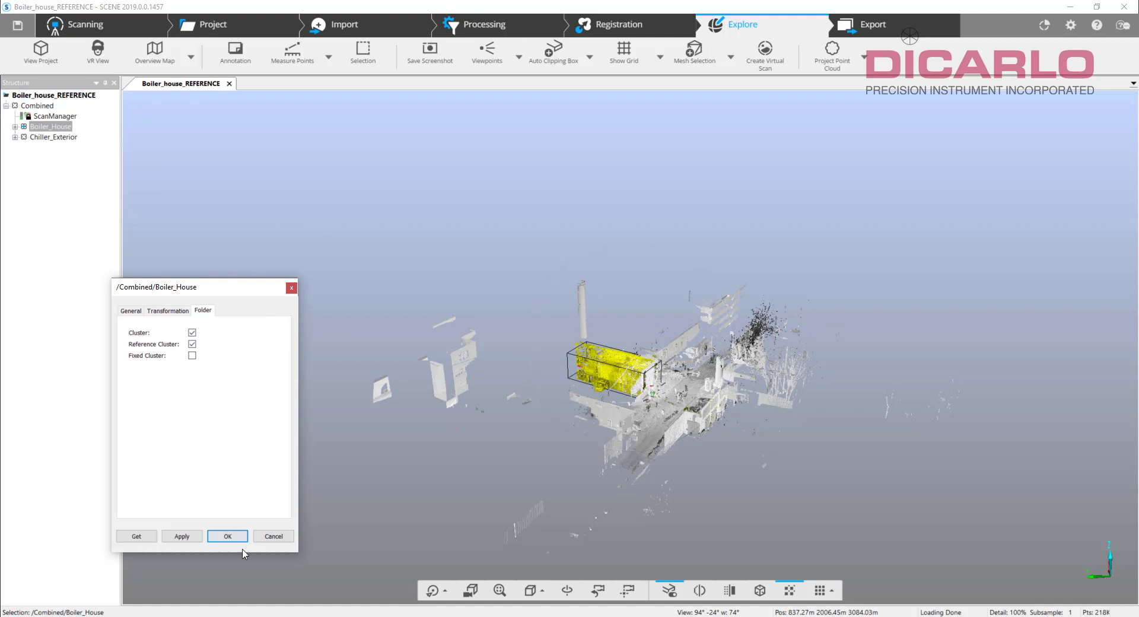
pyautogui.click(284, 538)
# Recheck the project's Transformation position and rotation values, then cancel without saving changes
pyautogui.click(52, 137)
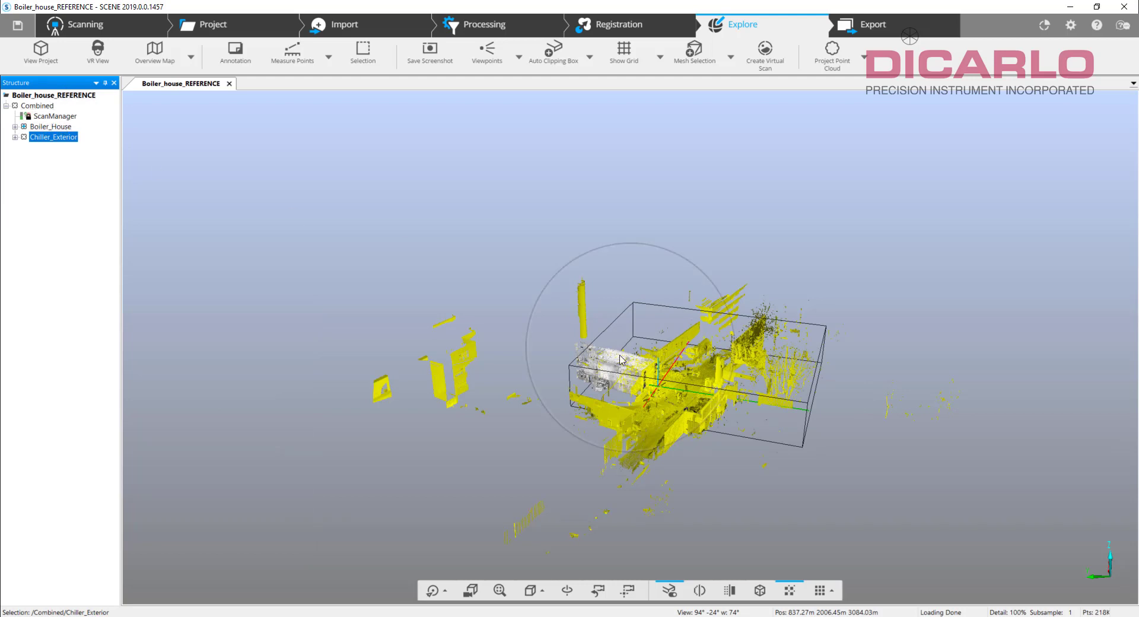
pyautogui.rightClick(52, 96)
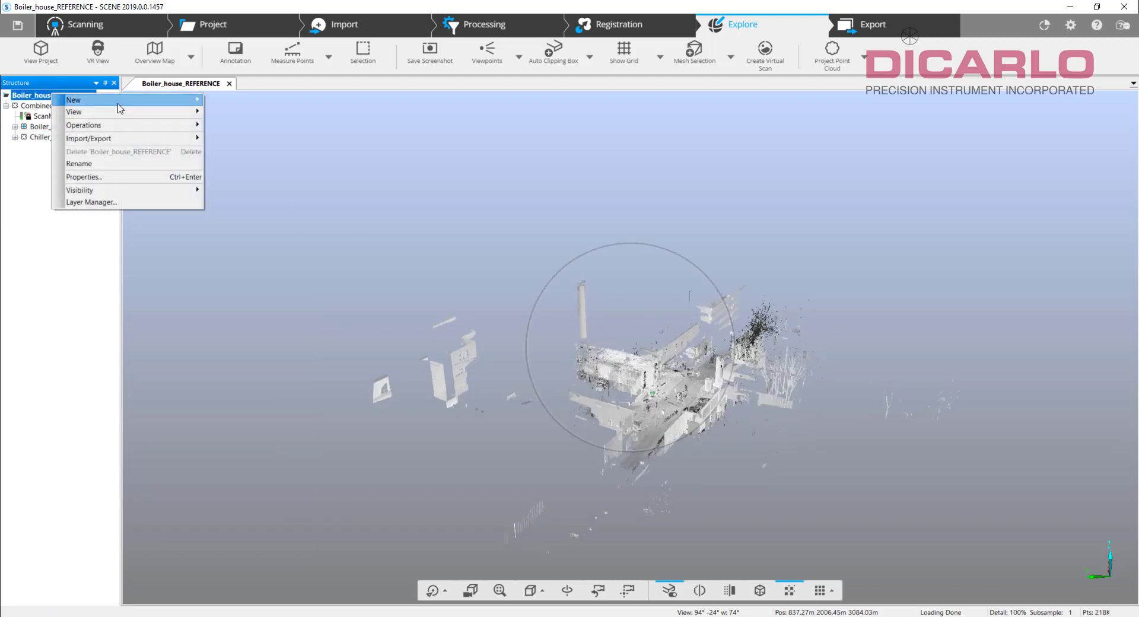
pyautogui.moveTo(127, 117)
pyautogui.click(127, 177)
pyautogui.click(190, 213)
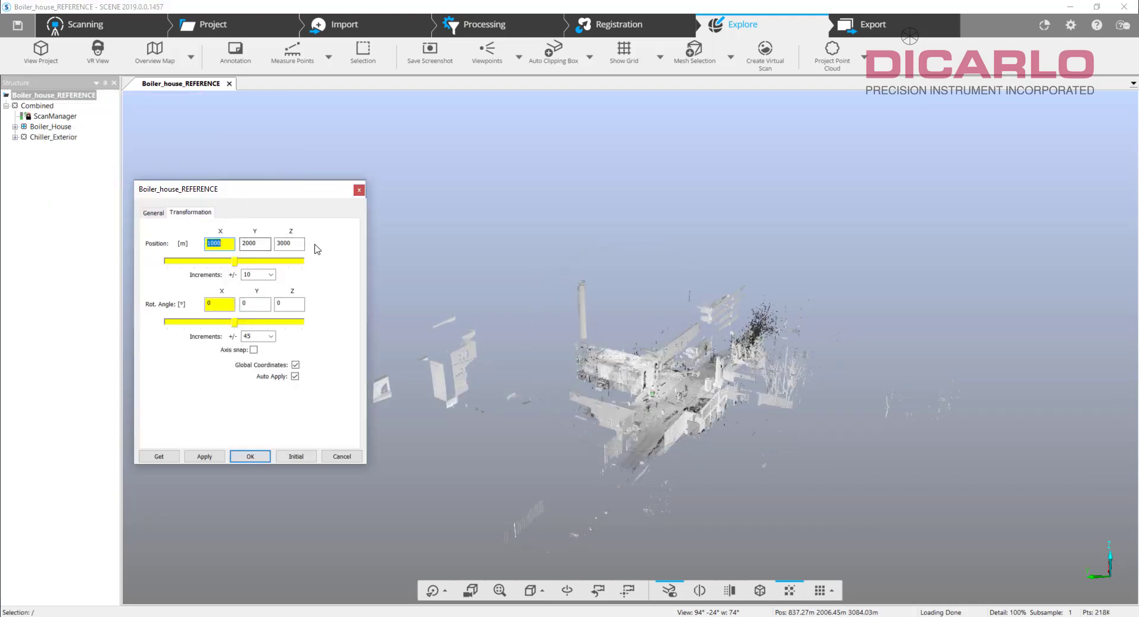
pyautogui.click(259, 306)
pyautogui.press('Tab')
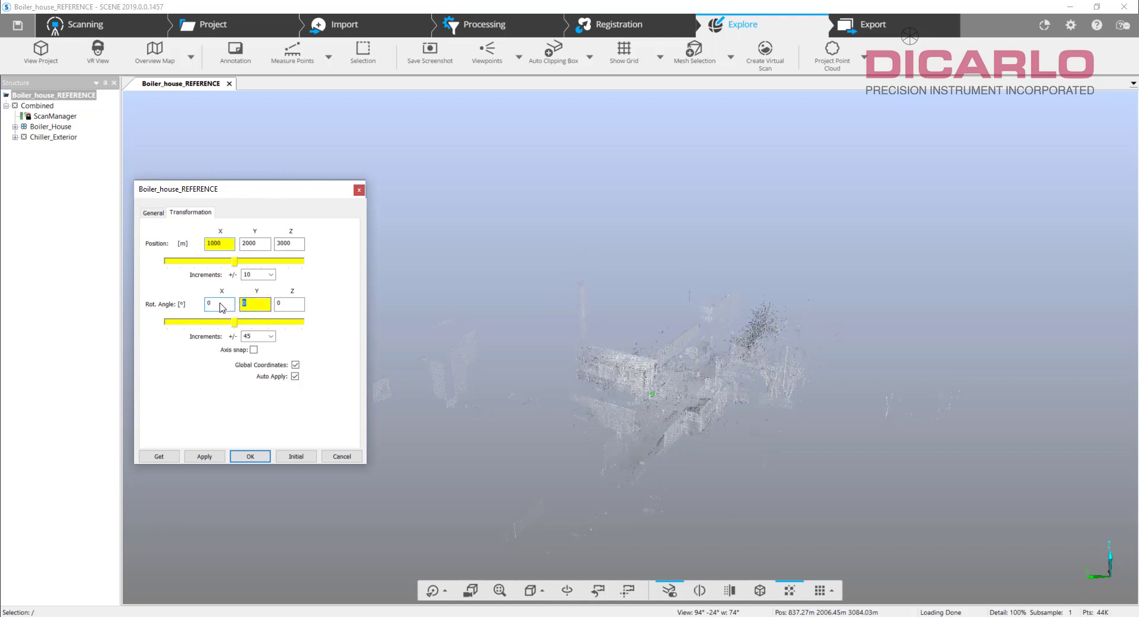
pyautogui.click(342, 456)
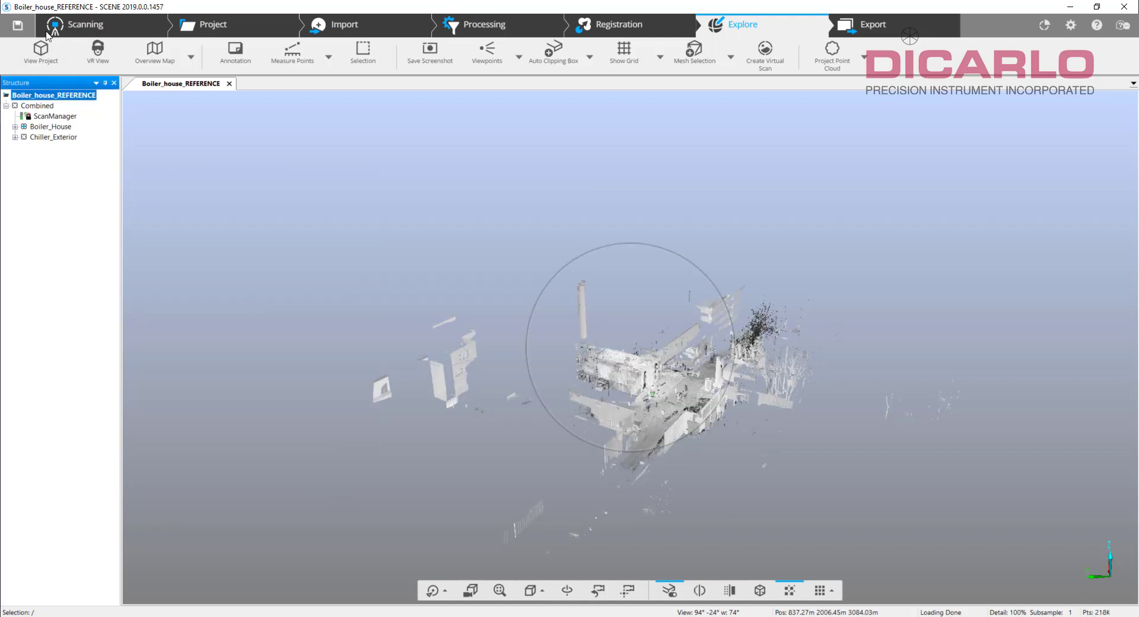
pyautogui.rightClick(46, 138)
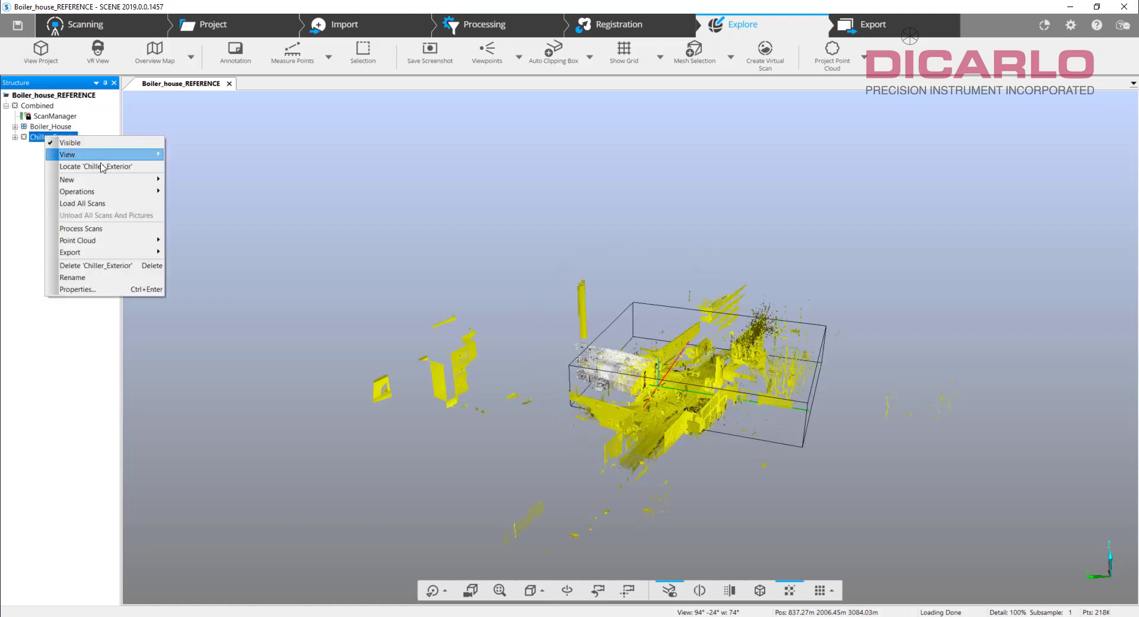
pyautogui.moveTo(127, 254)
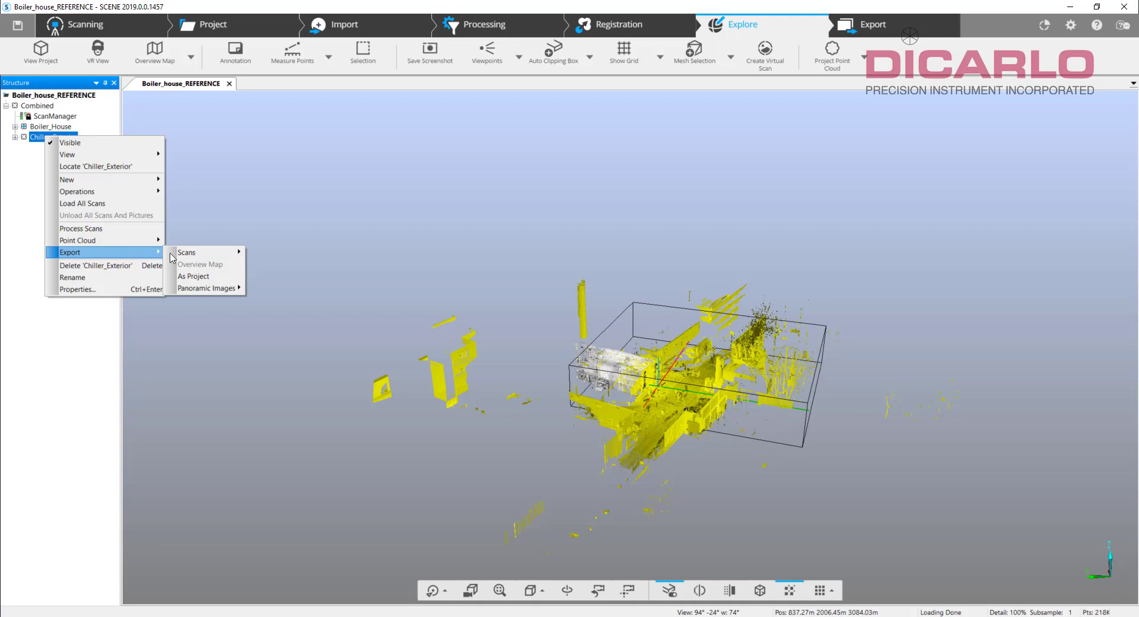
pyautogui.moveTo(187, 253)
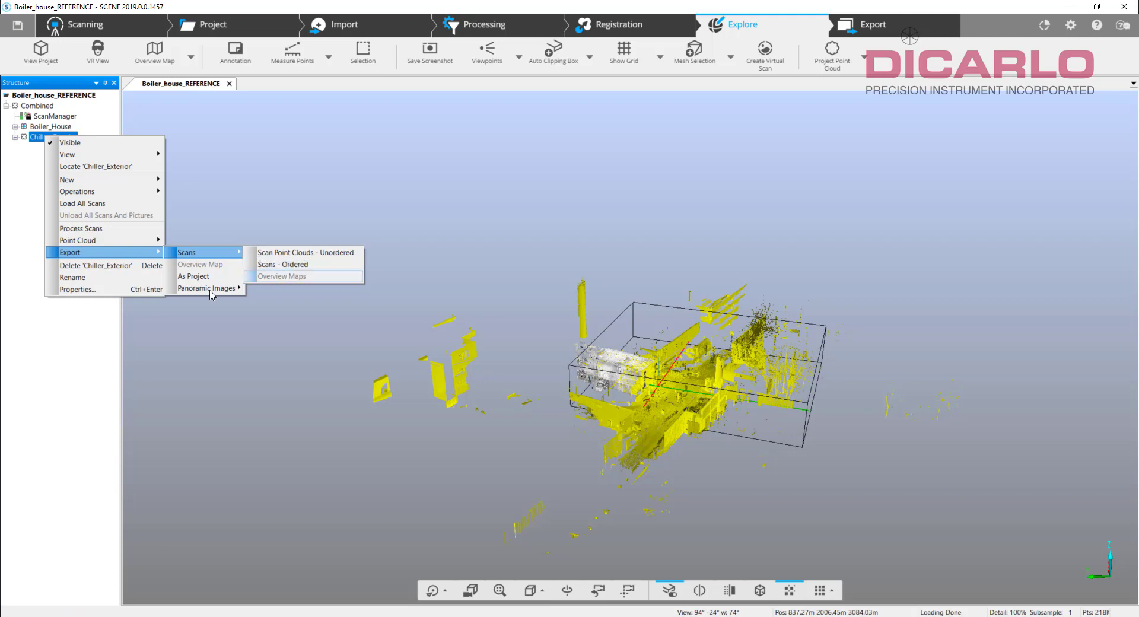
pyautogui.click(64, 348)
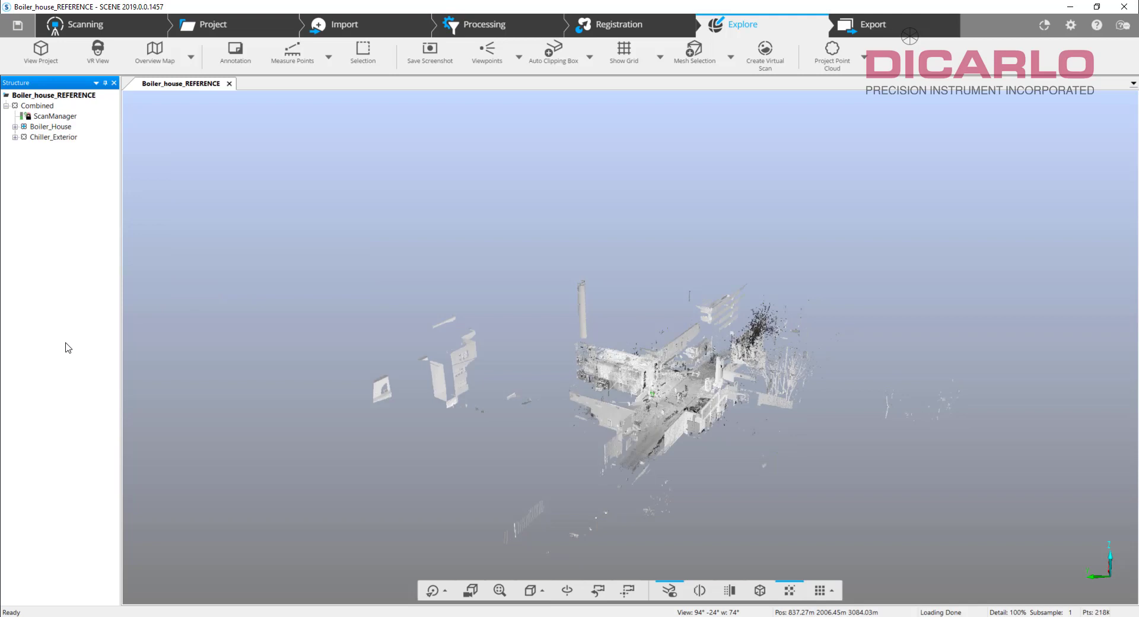